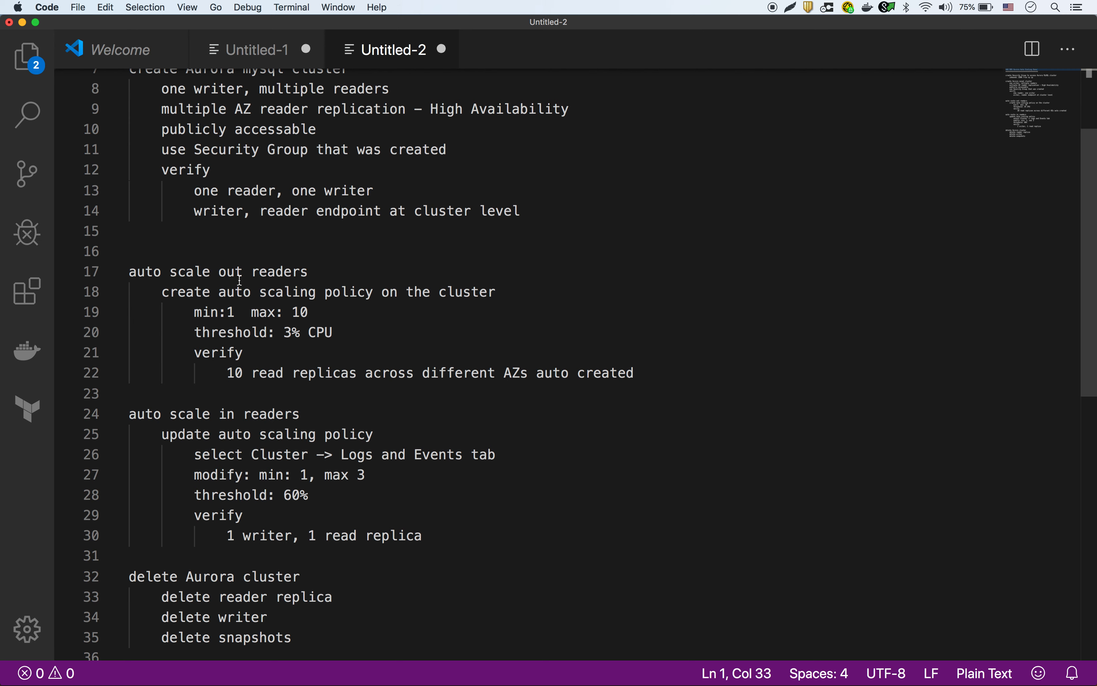
Review the Aurora auto scaling notes, highlighting 'min:1 max: 10', then show all open windows.
scroll(265, 286, "down", 3)
left_click_drag(310, 228, 190, 228)
scroll(208, 302, "down", 3)
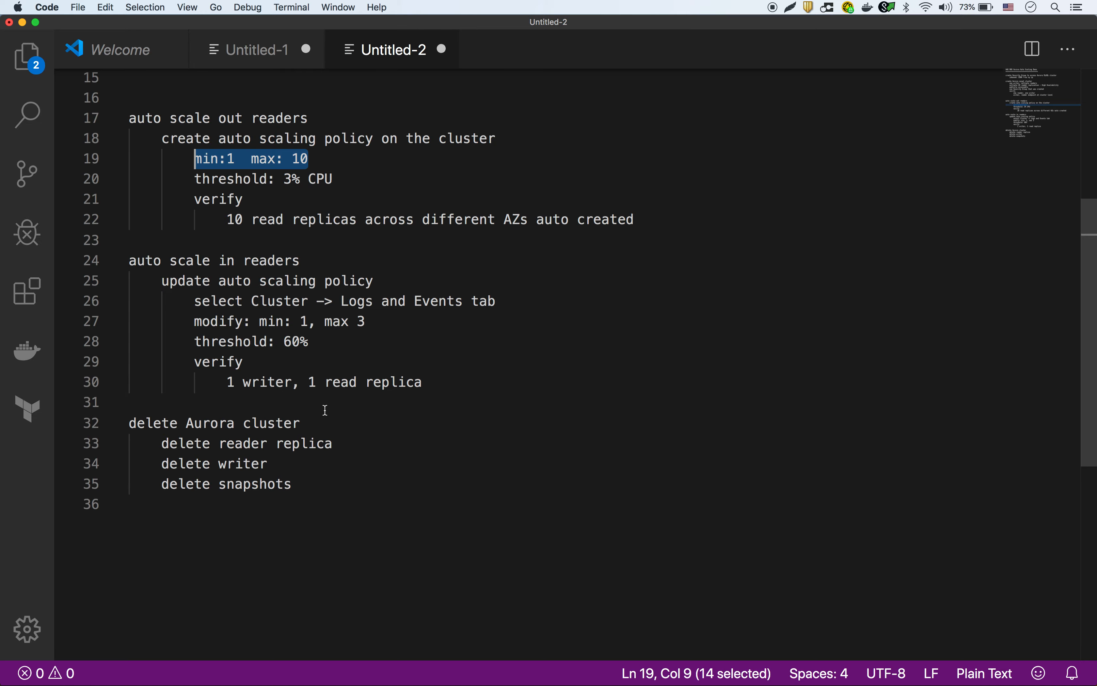
scroll(335, 376, "up", 5)
scroll(337, 367, "up", 2)
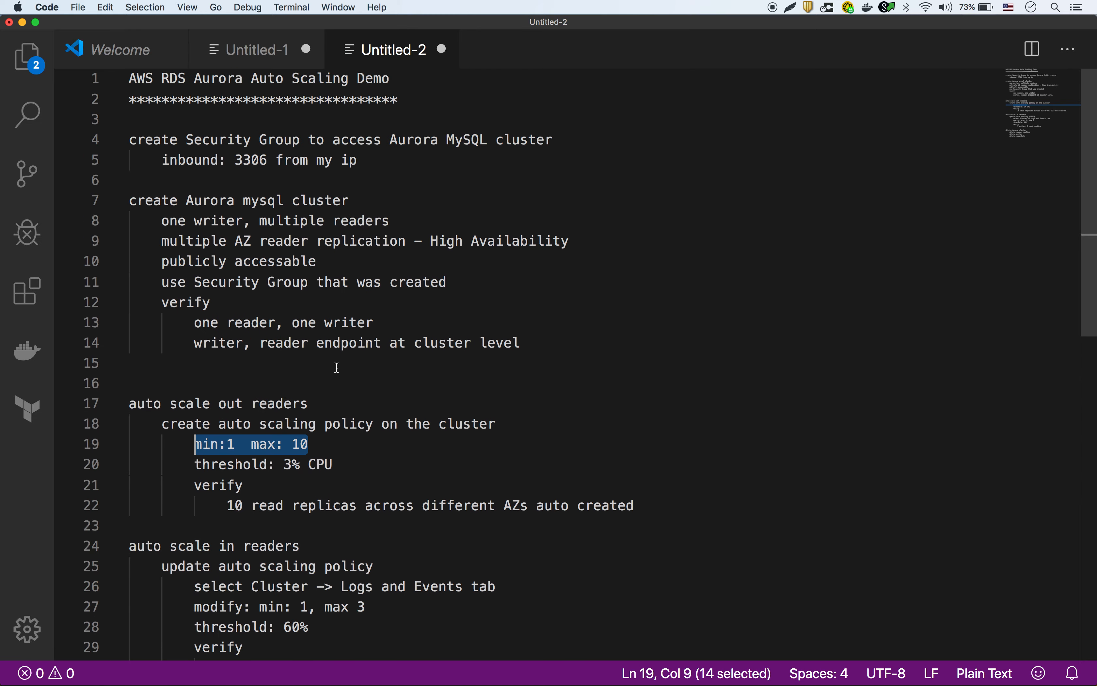
key("ctrl+Up")
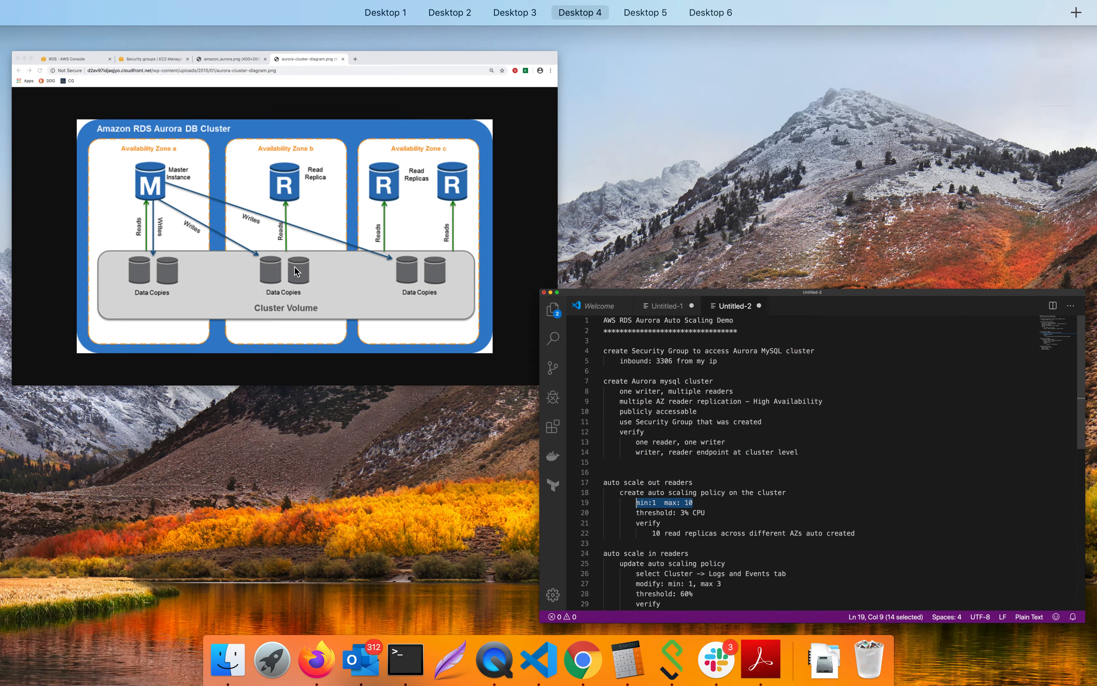
Bring Chrome forward and switch to the 'Security groups | EC2 Management' tab.
left_click(216, 182)
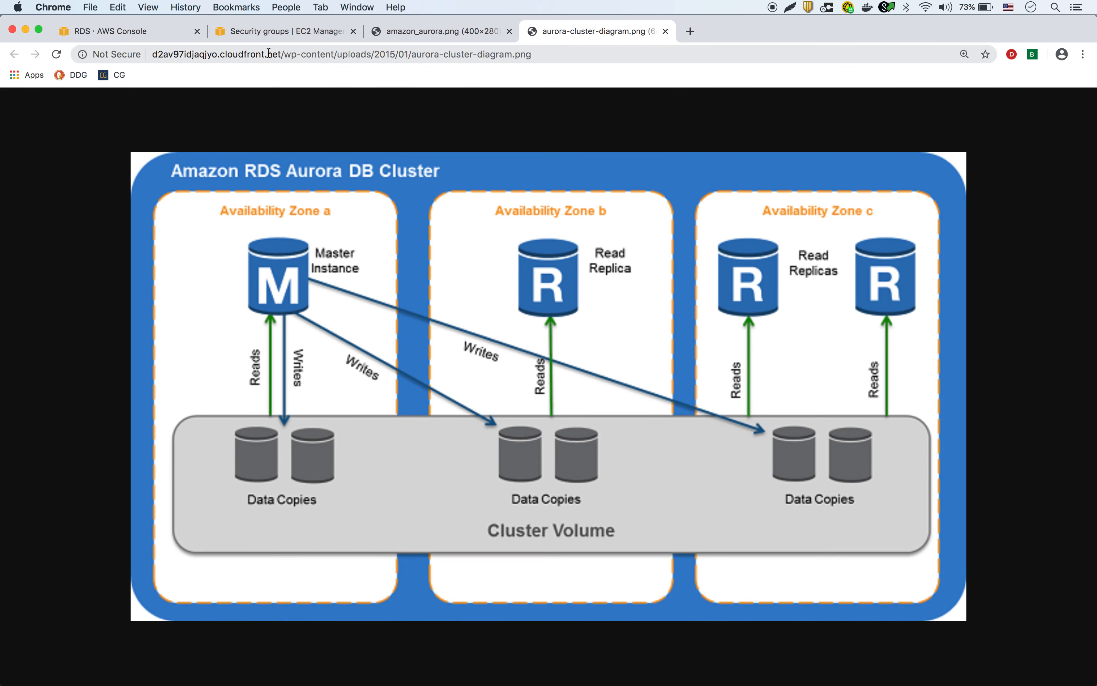
left_click(260, 31)
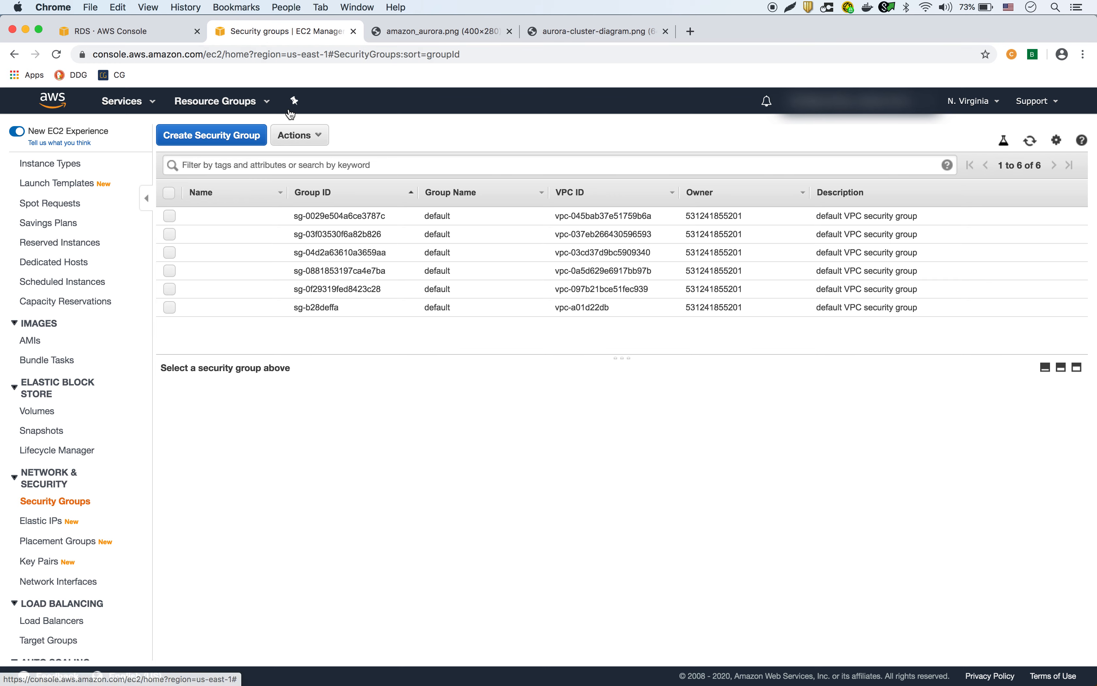
Start a new security group named test-rds-aurora, with test-rds-aurora as the description.
left_click(242, 137)
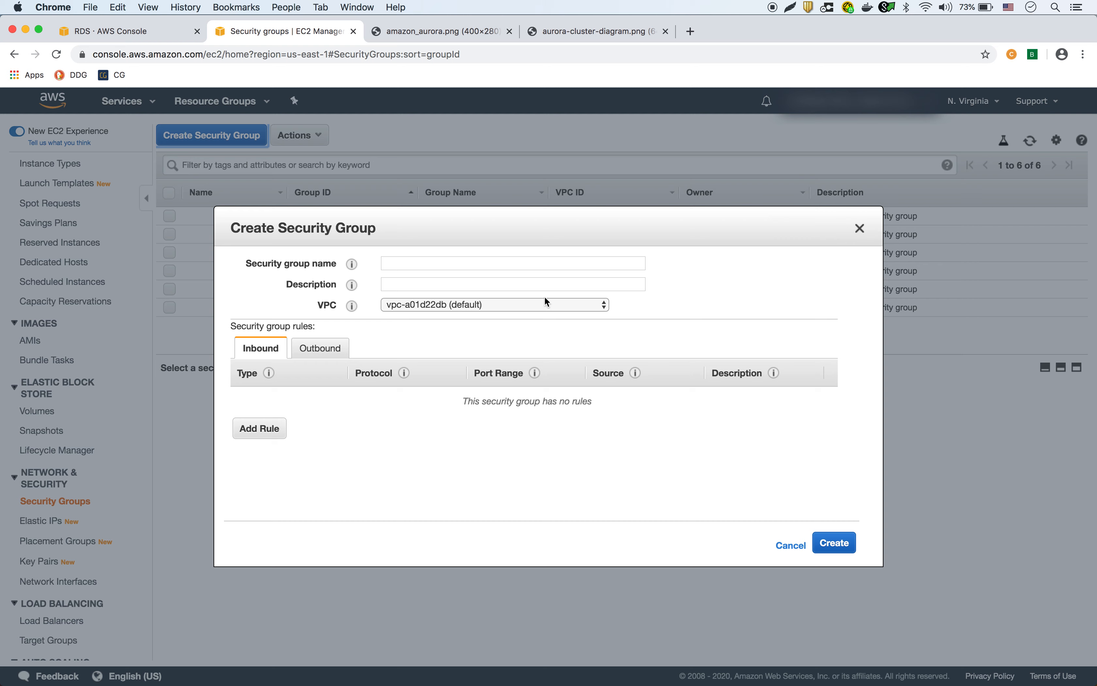
left_click(497, 266)
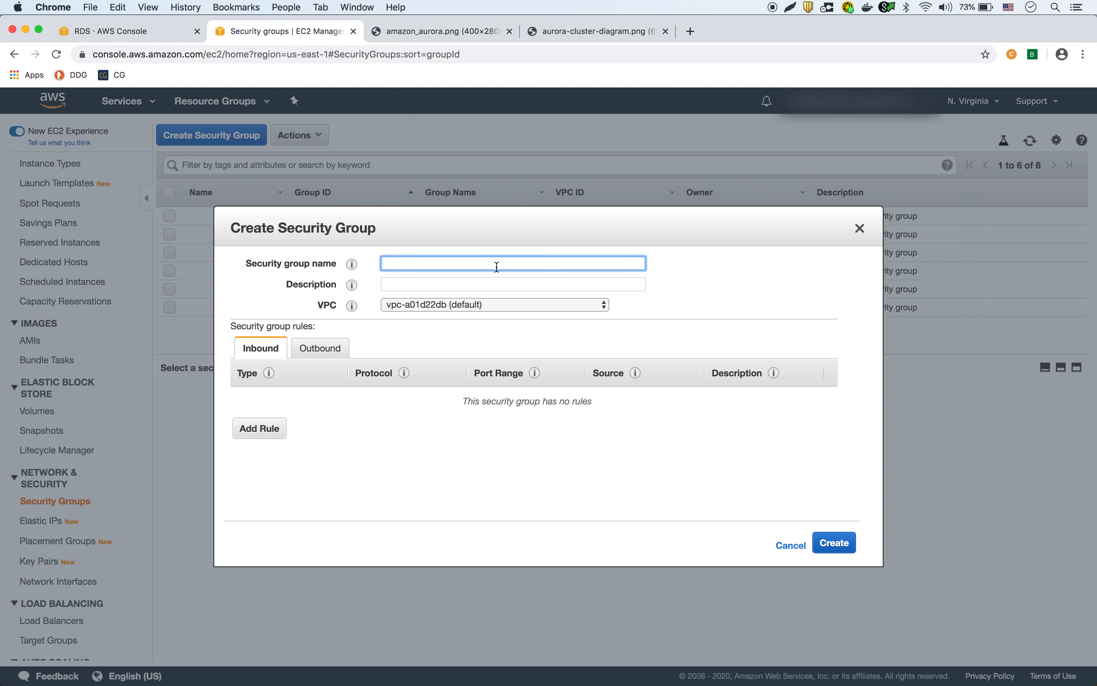
type("test-")
type("auto")
key("BackSpace")
key("BackSpace")
key("BackSpace")
type("rds-aurora")
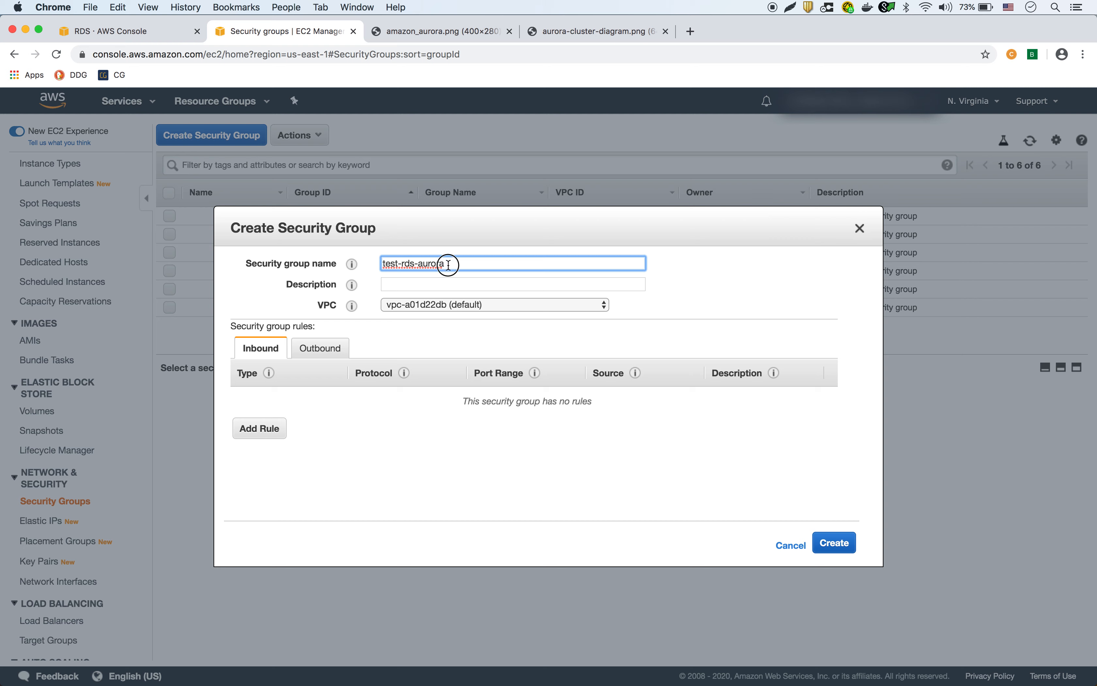
left_click_drag(448, 267, 362, 264)
key("cmd+c")
left_click(403, 285)
key("cmd+v")
Add an inbound MYSQL/Aurora rule on port 3306 from My IP and create the group.
left_click(268, 431)
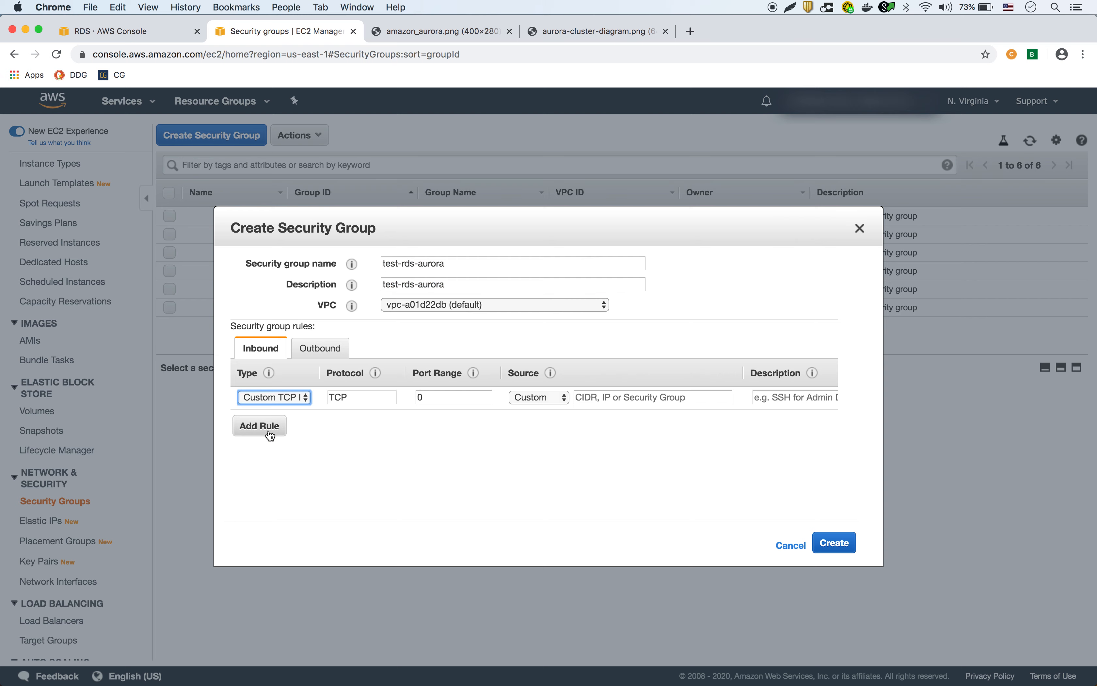
left_click(284, 393)
key("m")
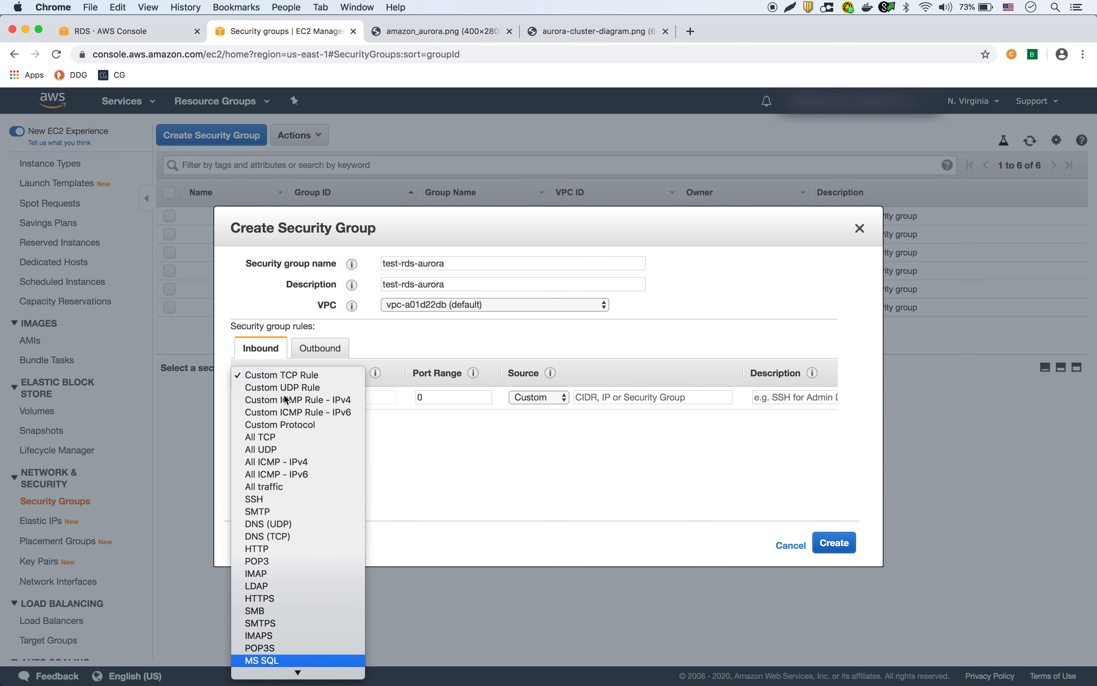
scroll(278, 479, "down", 3)
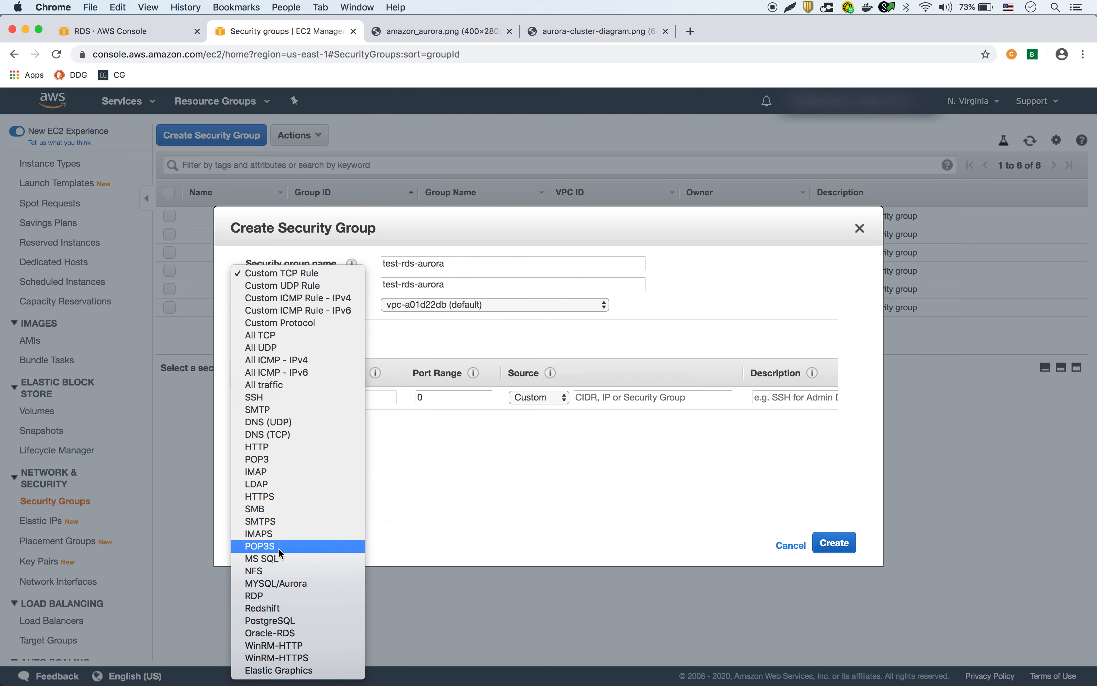
key("Up")
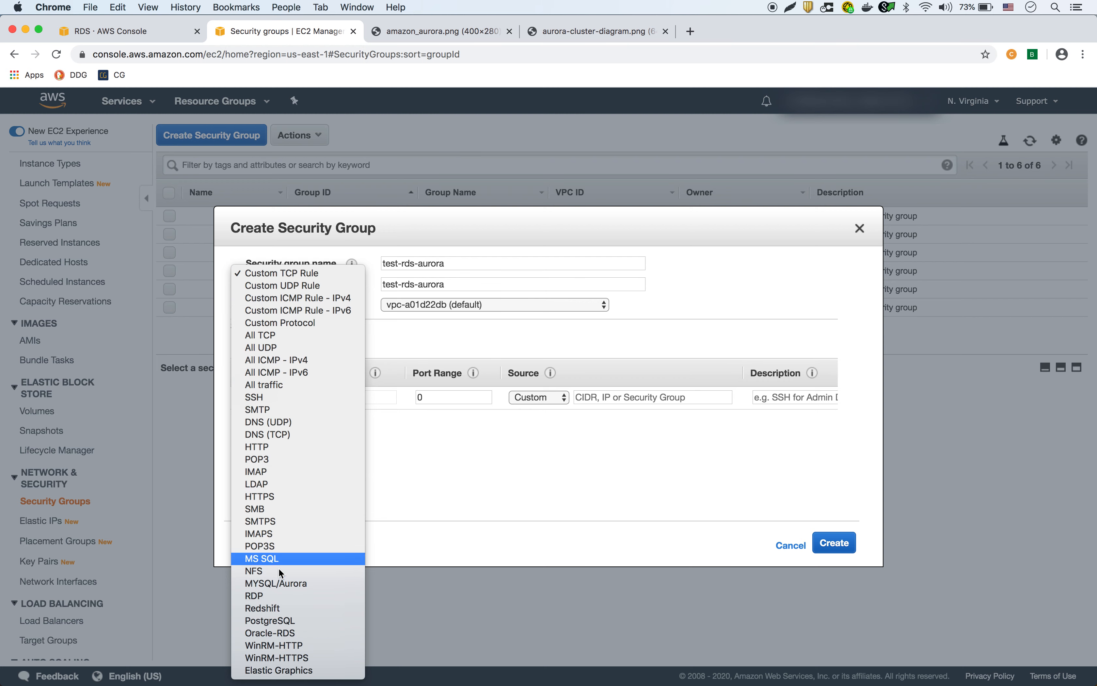
key("Down")
key("Down")
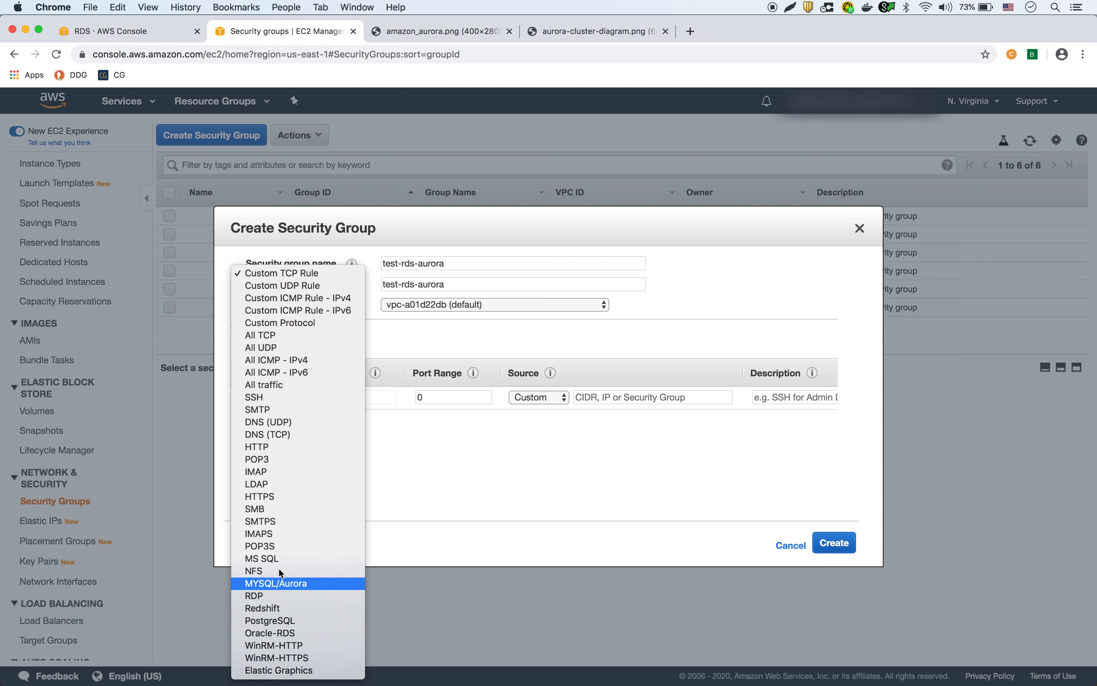
left_click(278, 583)
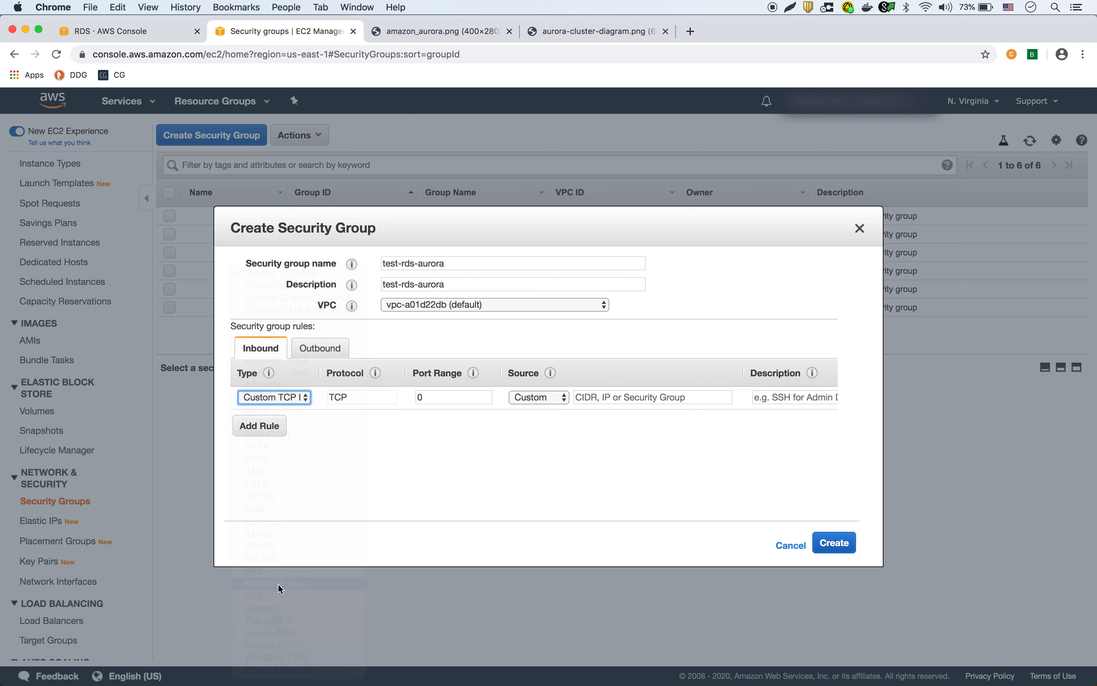
left_click(563, 397)
left_click(547, 425)
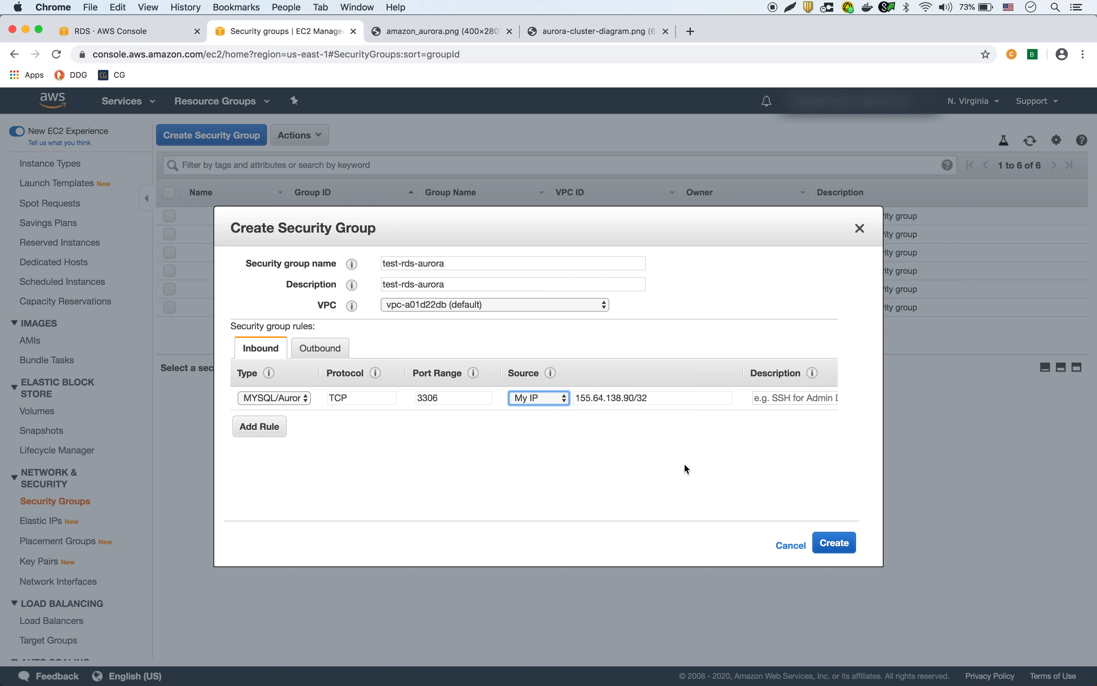
left_click(838, 542)
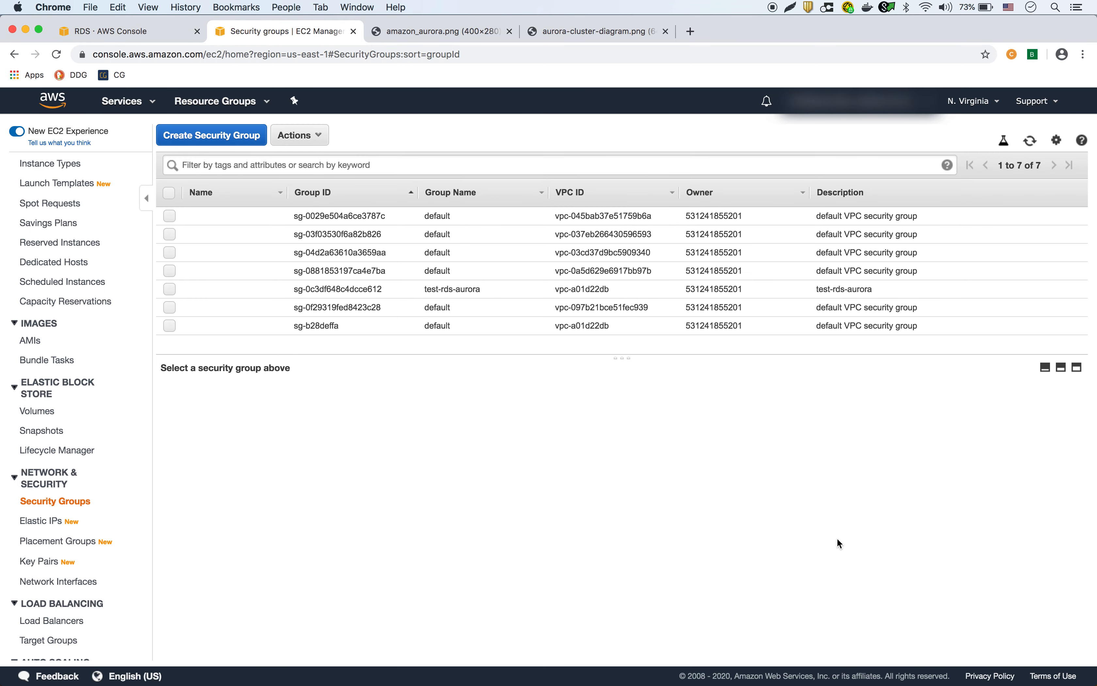
Set the security group's Name tag to test-rds-aurora.
left_click_drag(493, 285, 423, 290)
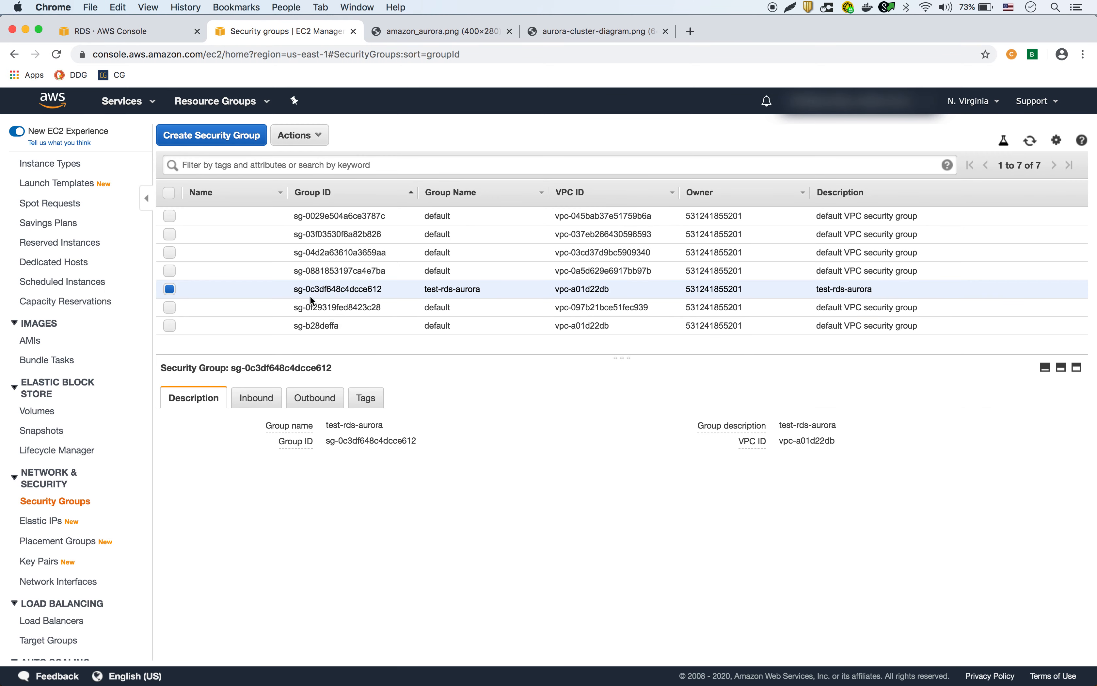
left_click(277, 292)
type("test-rds-aurora")
key("Return")
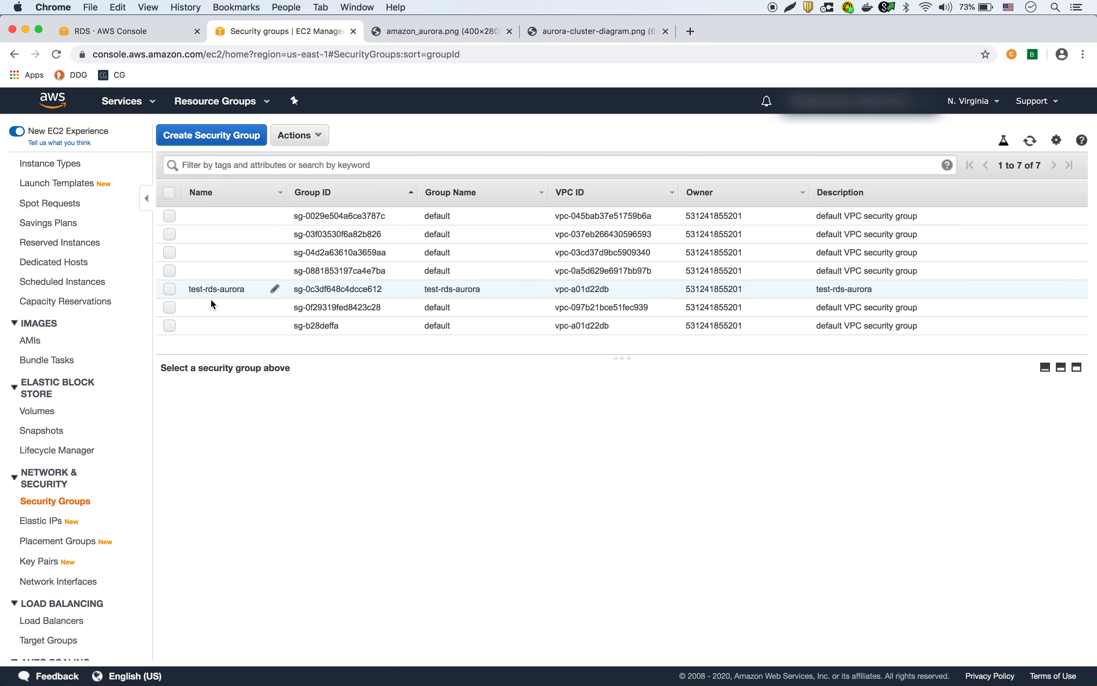
Check the group's inbound 3306 rule, then go to the RDS dashboard.
left_click(169, 289)
left_click(257, 398)
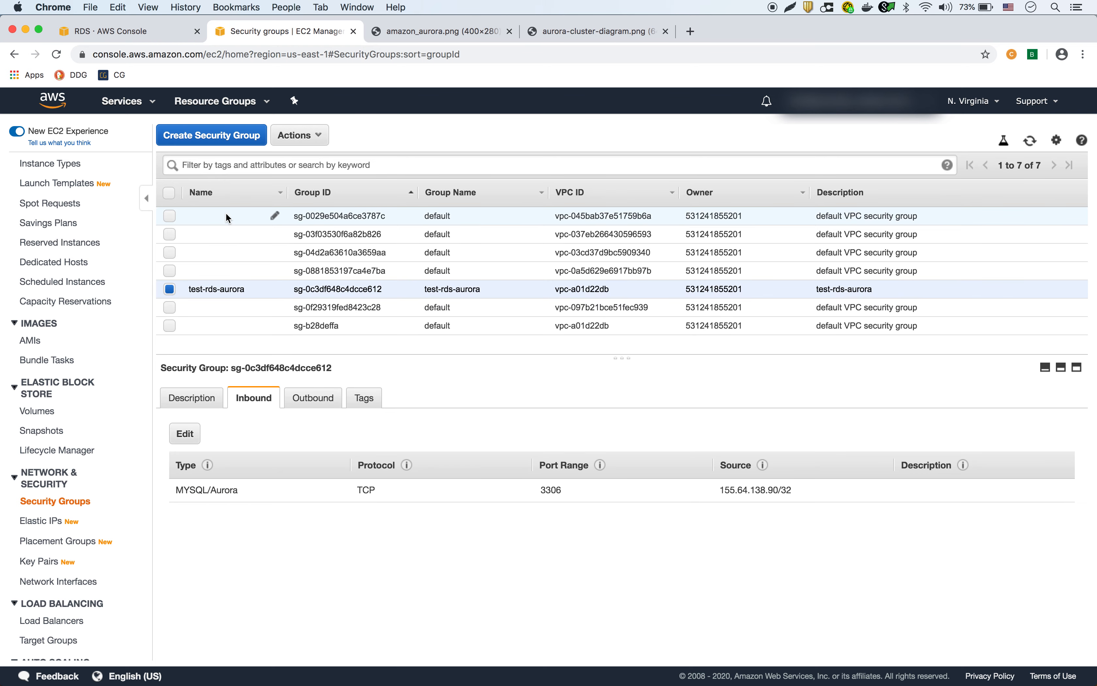
left_click(115, 38)
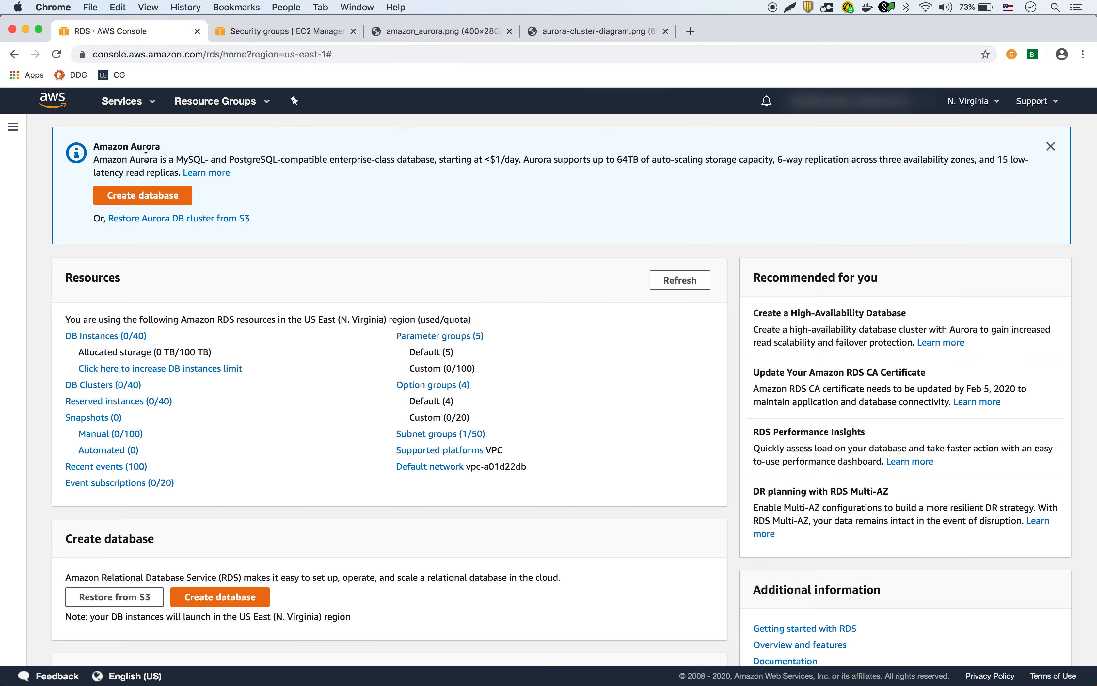
Confirm the DB instances list is empty and begin the Create database form.
left_click(93, 335)
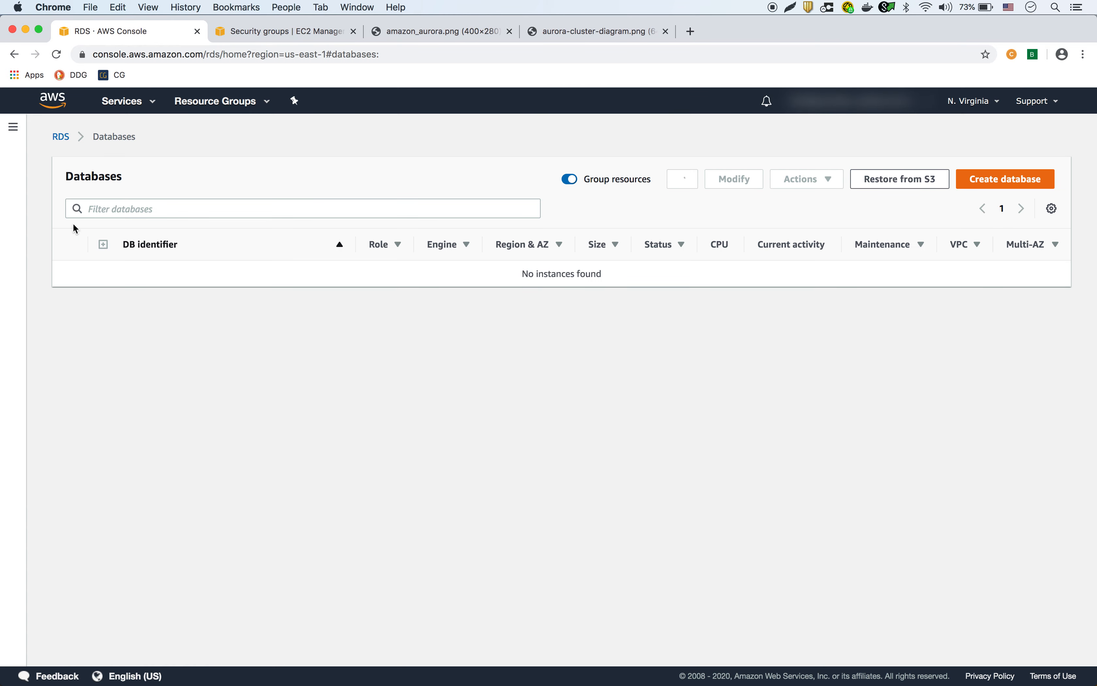
left_click(10, 128)
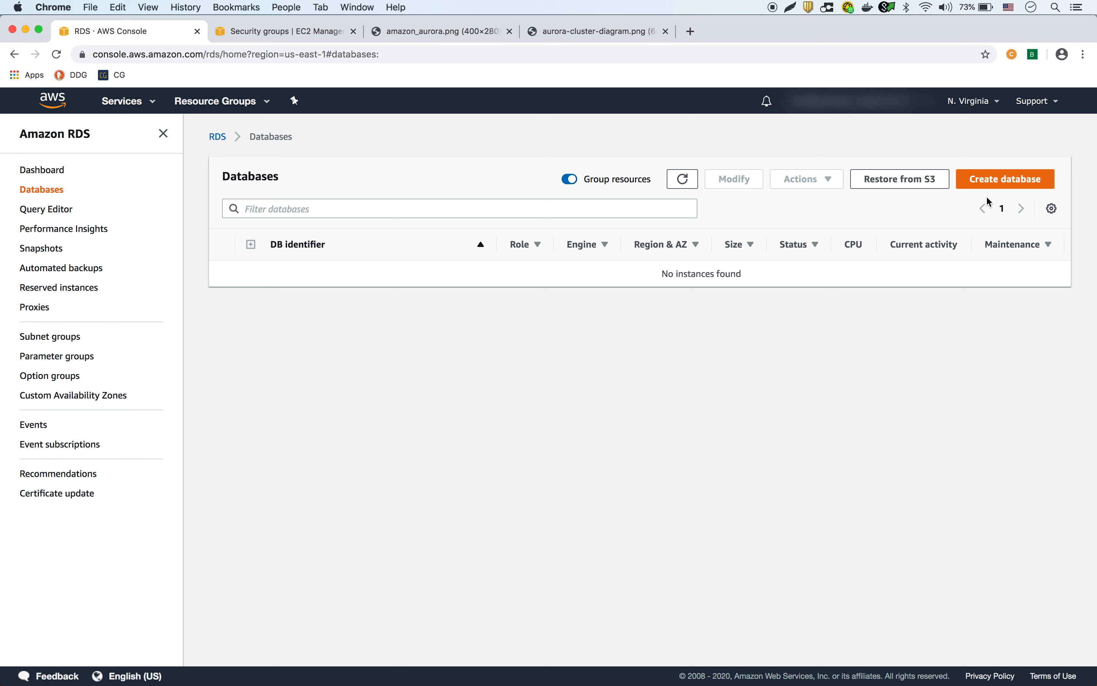
left_click(1004, 181)
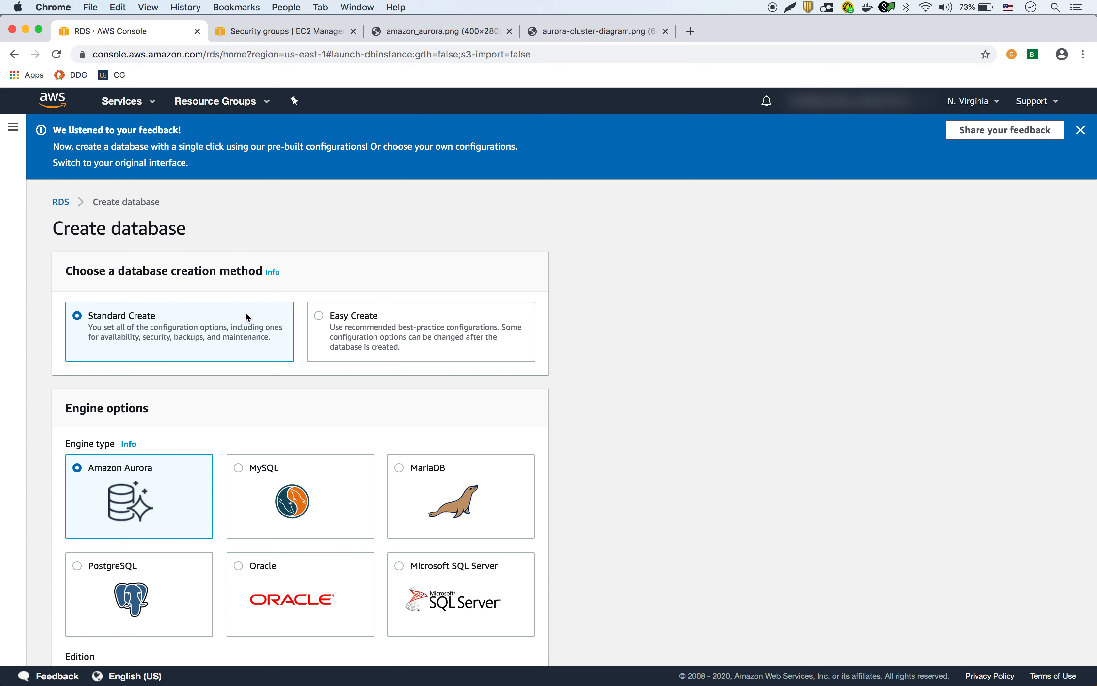
scroll(246, 311, "down", 2)
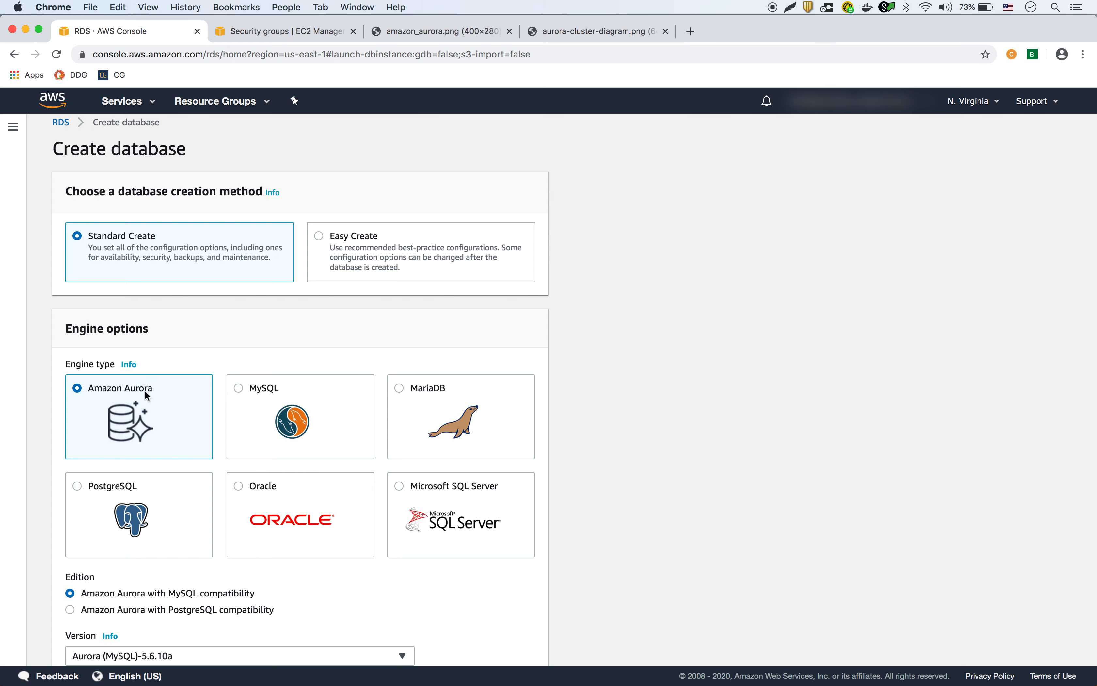
scroll(146, 393, "down", 5)
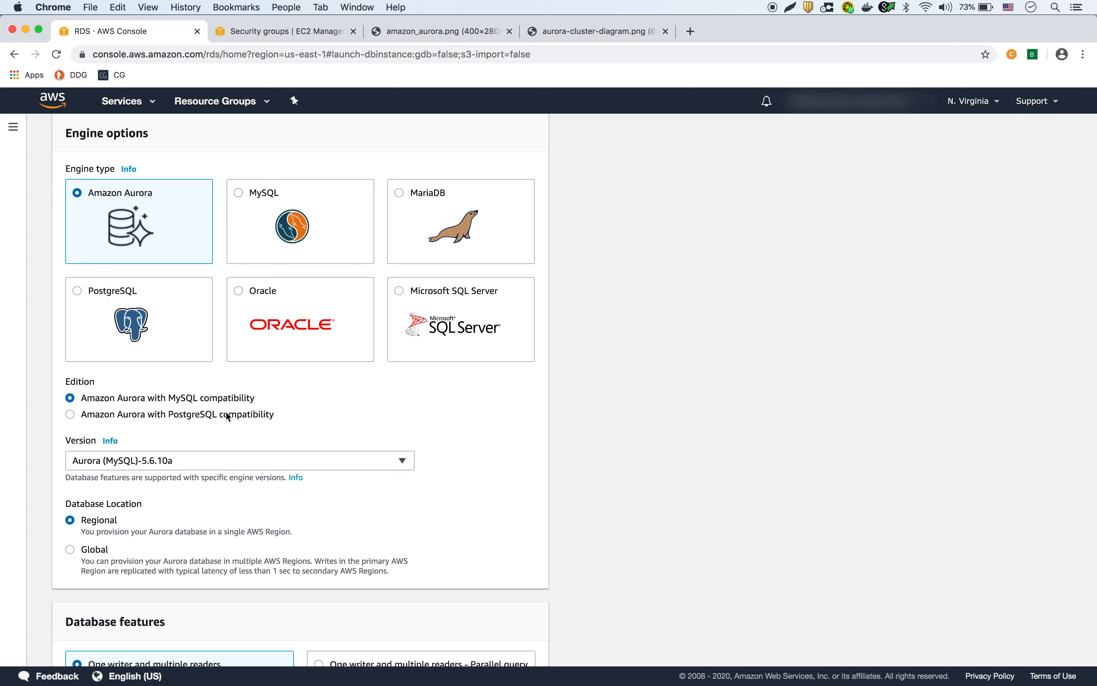
scroll(253, 438, "down", 2)
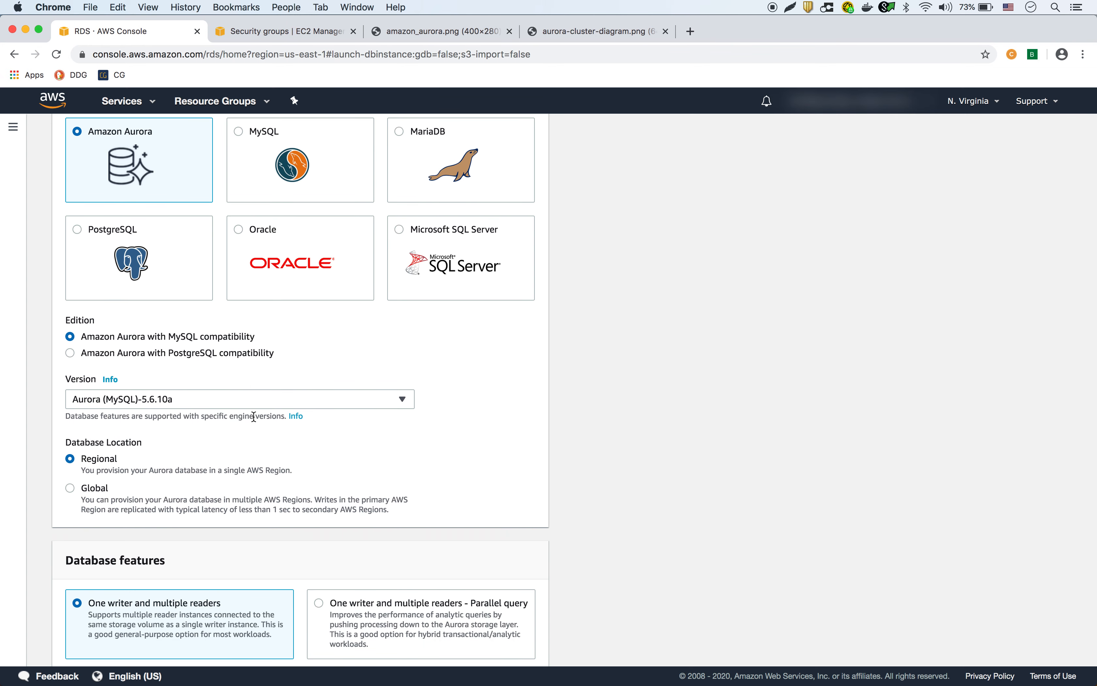
scroll(251, 418, "down", 1)
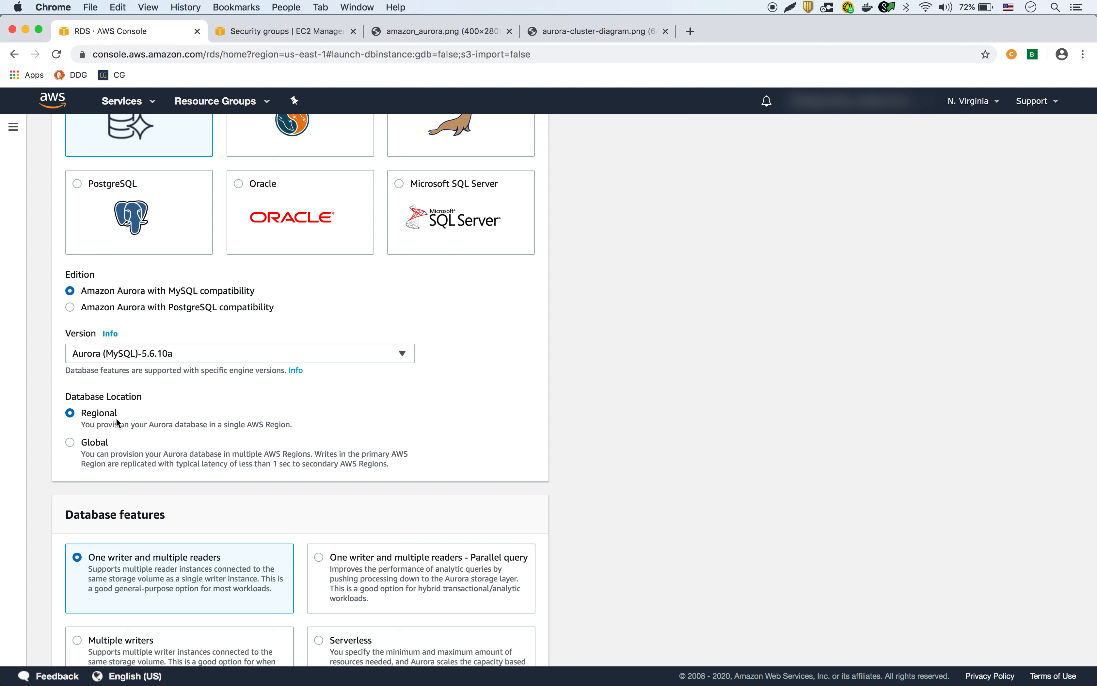
scroll(117, 423, "down", 5)
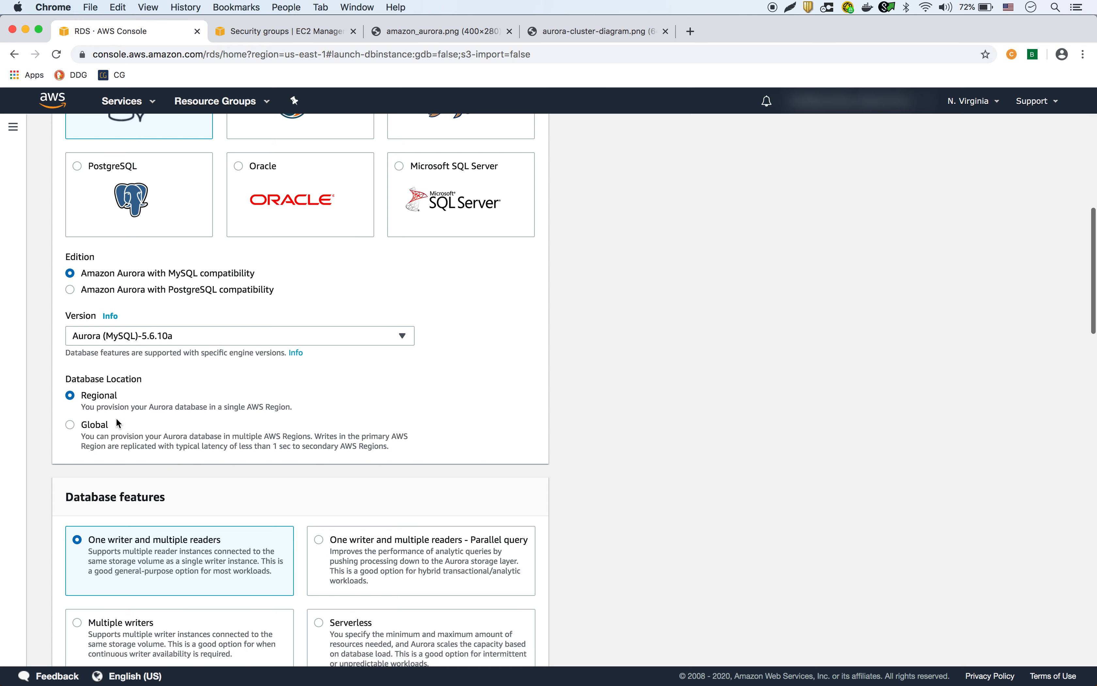
scroll(183, 447, "down", 1)
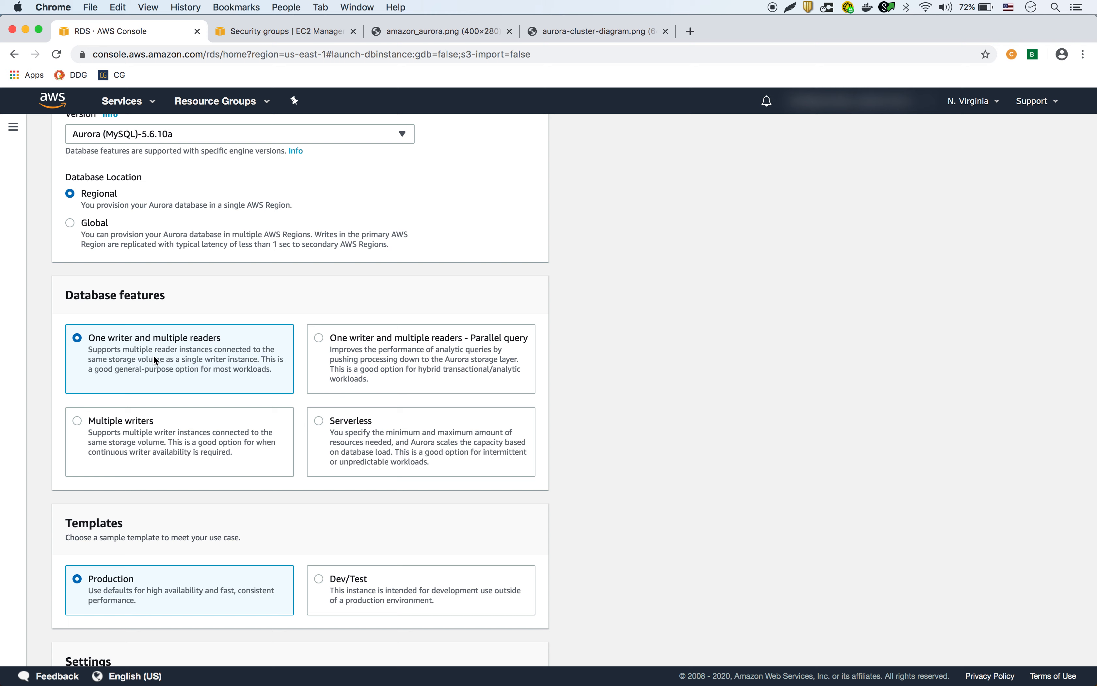
View the Aurora logo and cluster diagram, then return to the RDS create-database form.
left_click(444, 40)
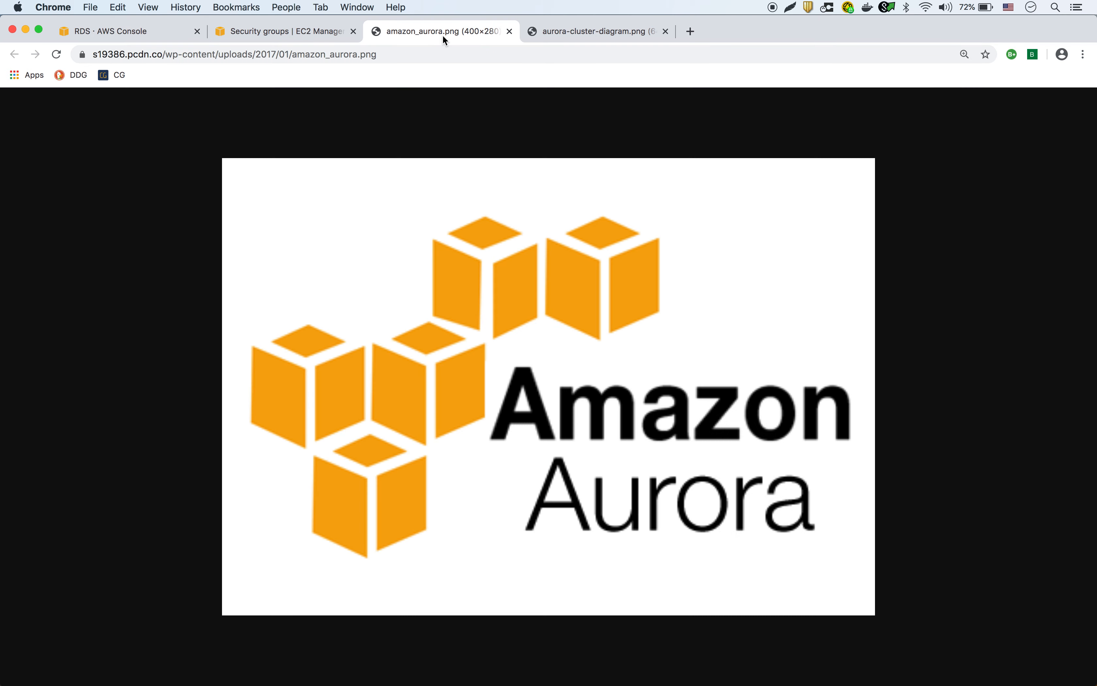
left_click(580, 38)
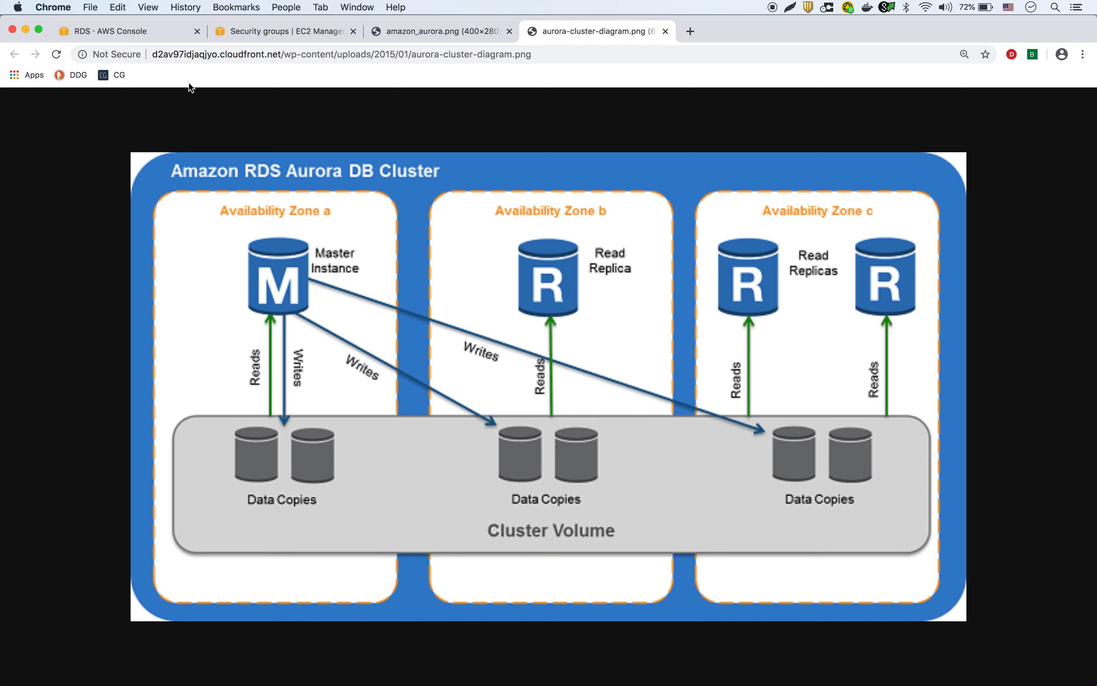
left_click(139, 29)
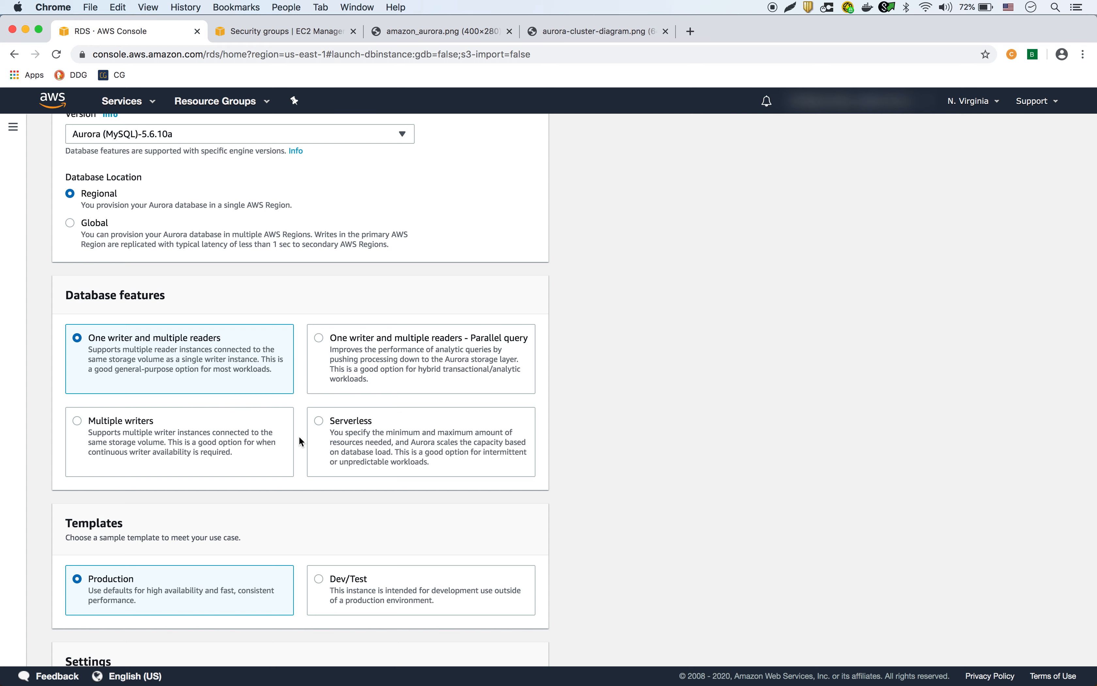
scroll(299, 437, "down", 5)
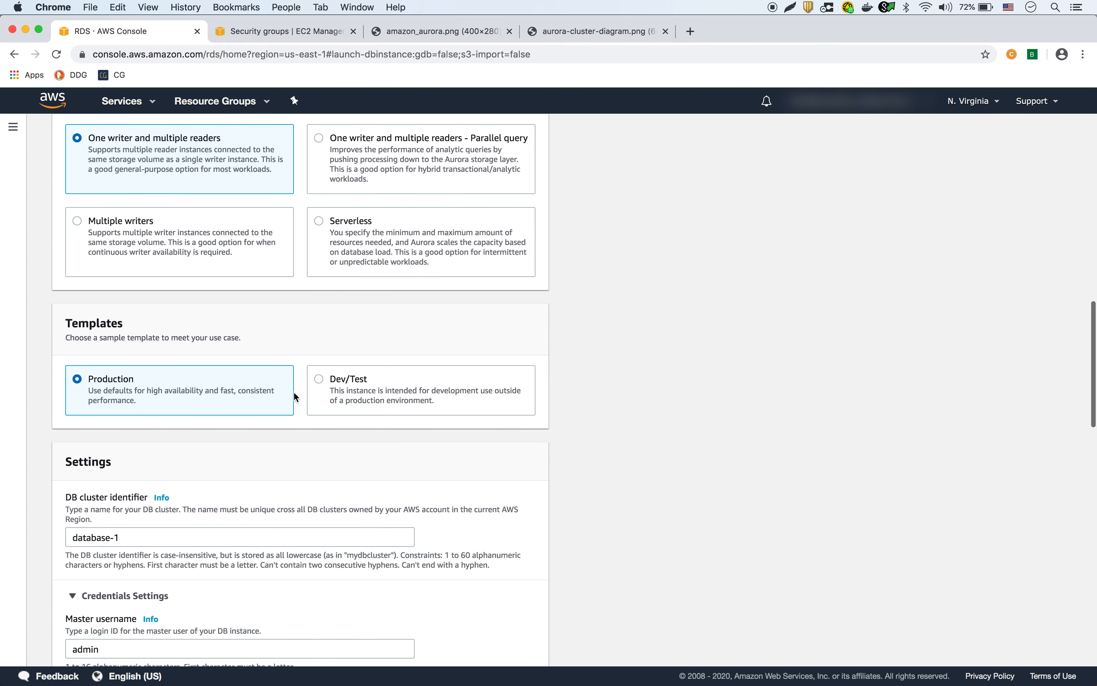
Choose the Dev/Test template and rename the DB cluster identifier from database-1 to test-aurora.
left_click(321, 379)
scroll(394, 422, "down", 2)
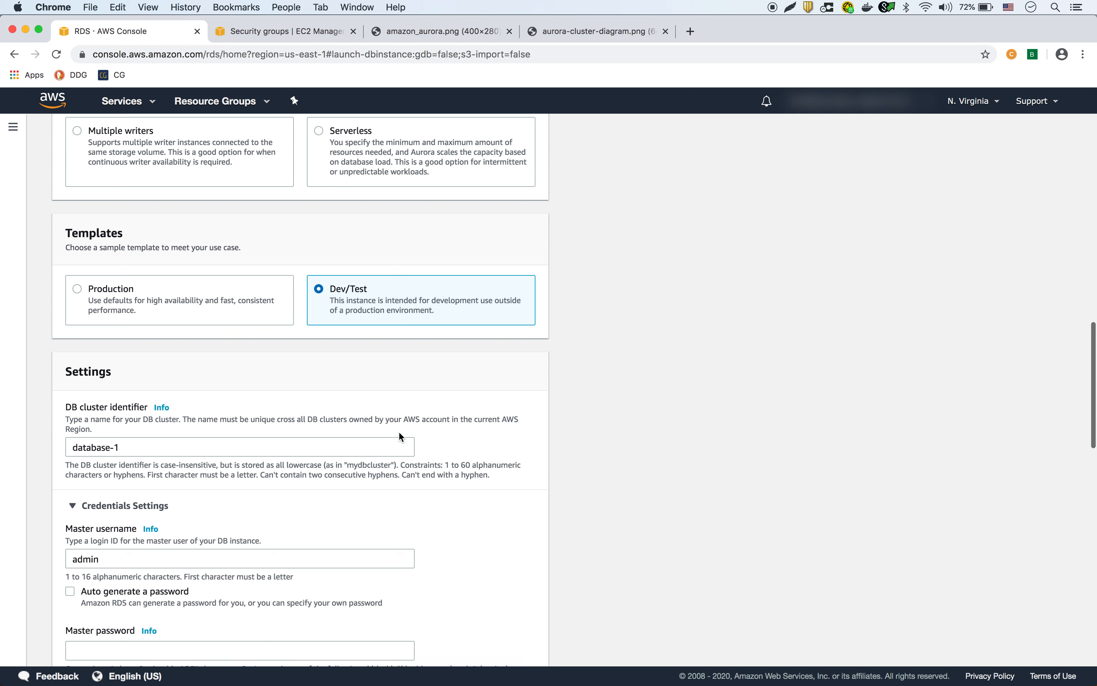
scroll(398, 431, "down", 1)
left_click(142, 427)
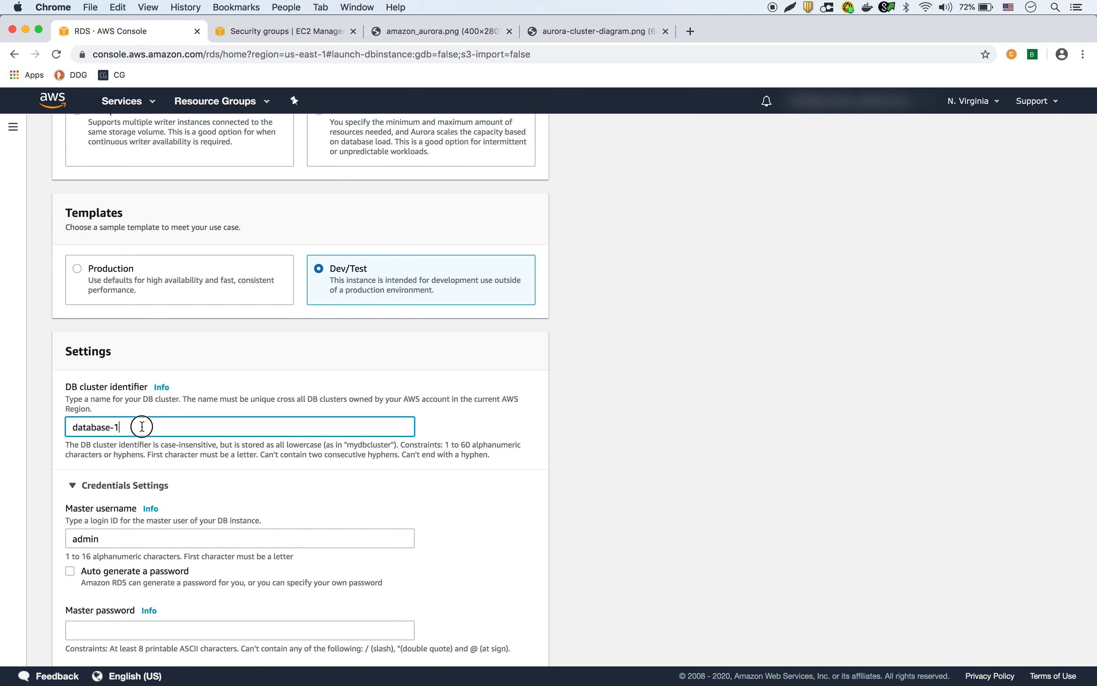
left_click_drag(142, 426, 48, 427)
type("test-aurora")
Enter and confirm the master password, then look through the instance class list.
scroll(49, 455, "down", 4)
scroll(62, 413, "down", 3)
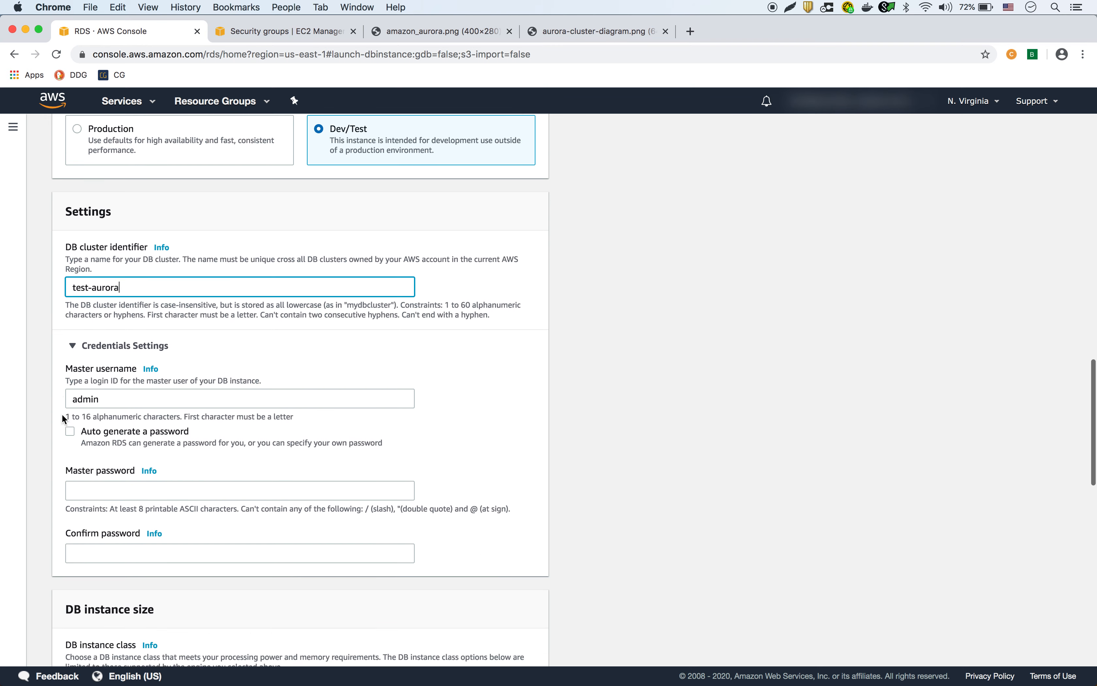
left_click(90, 459)
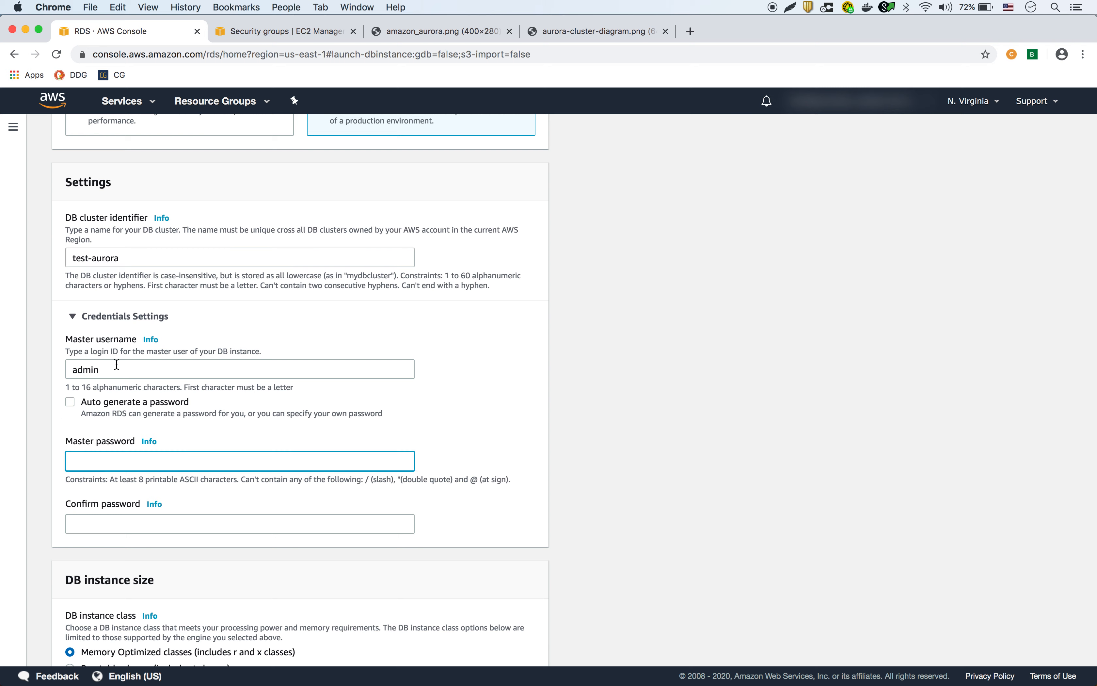
type("••••••••••")
left_click(100, 527)
type("••••••••••")
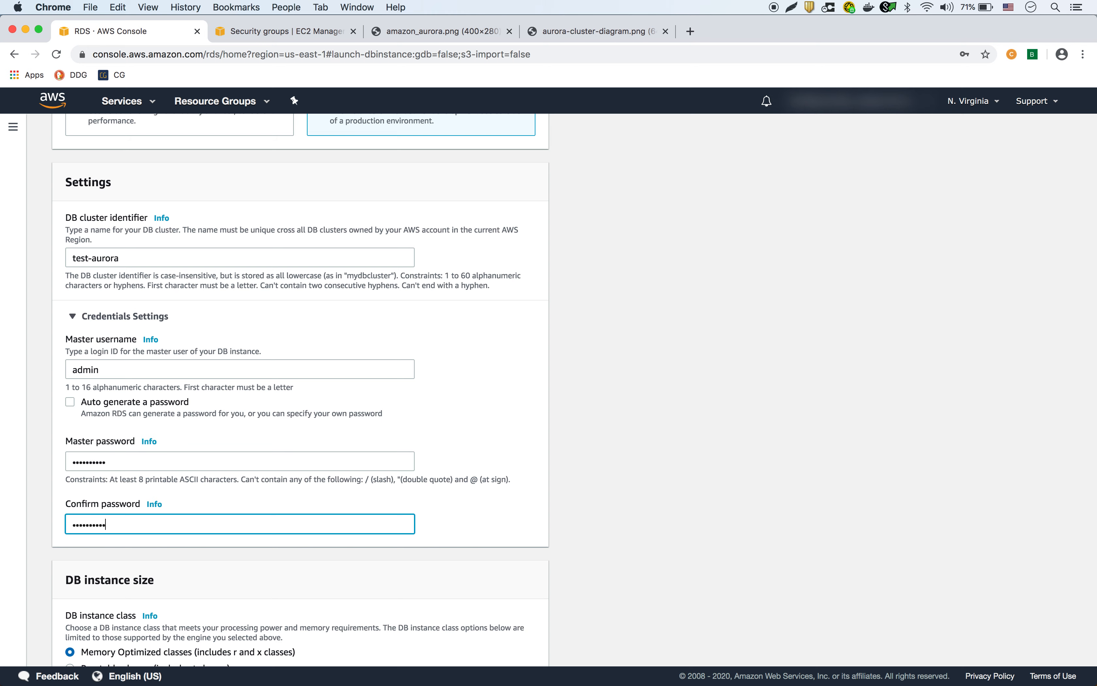
scroll(237, 507, "down", 5)
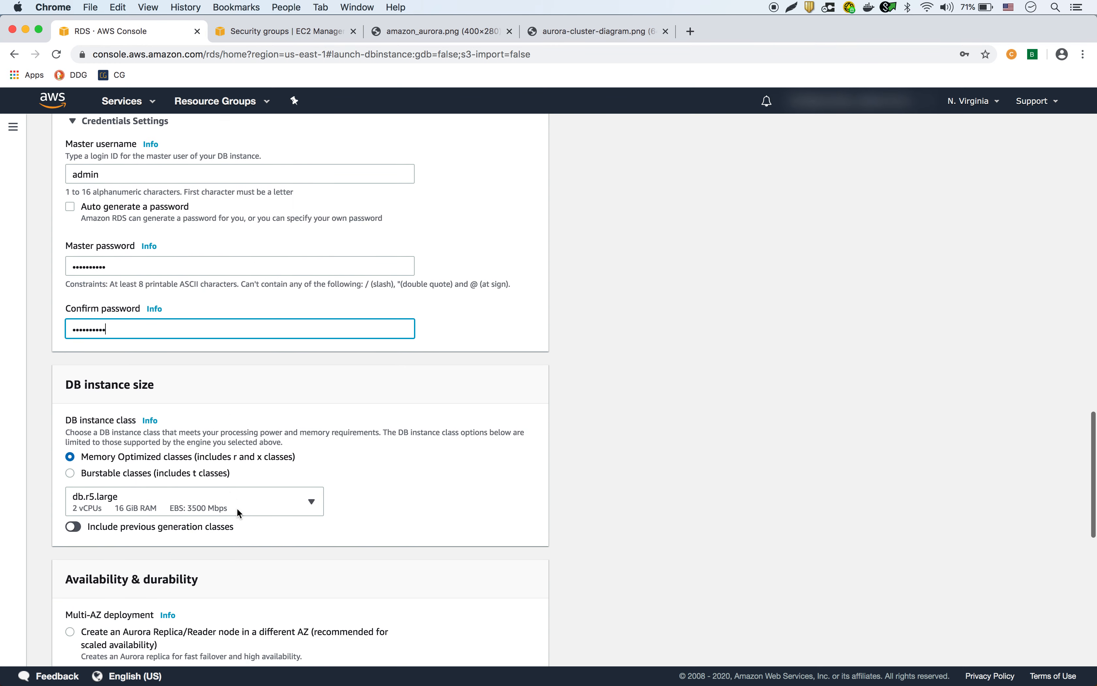
scroll(237, 507, "down", 2)
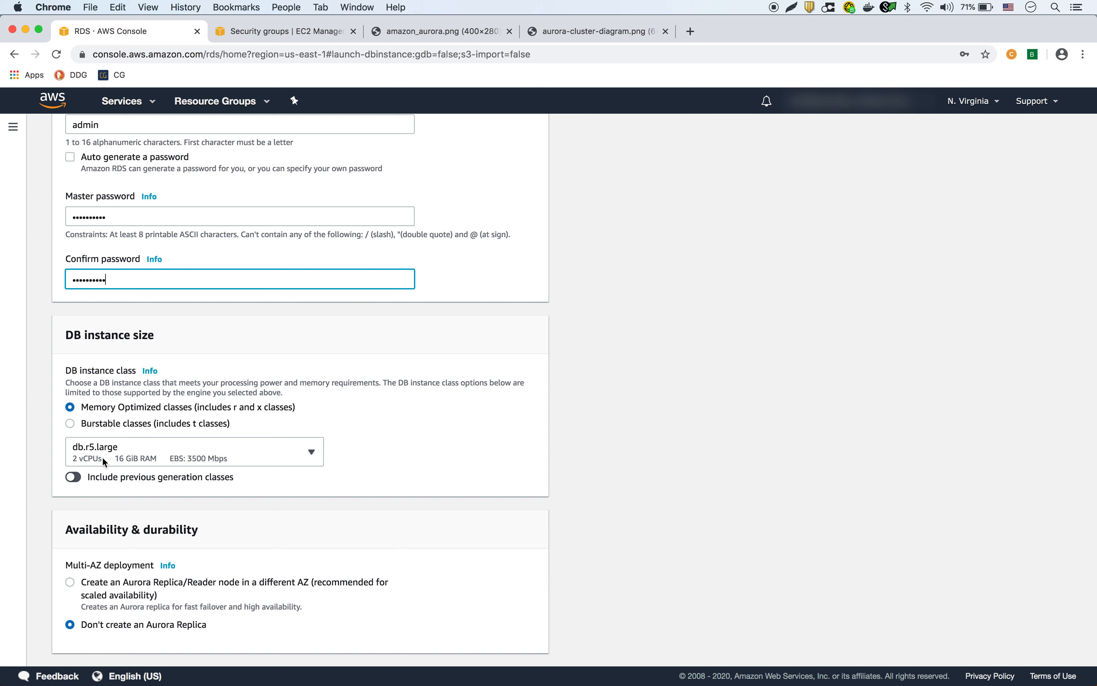
scroll(357, 464, "down", 2)
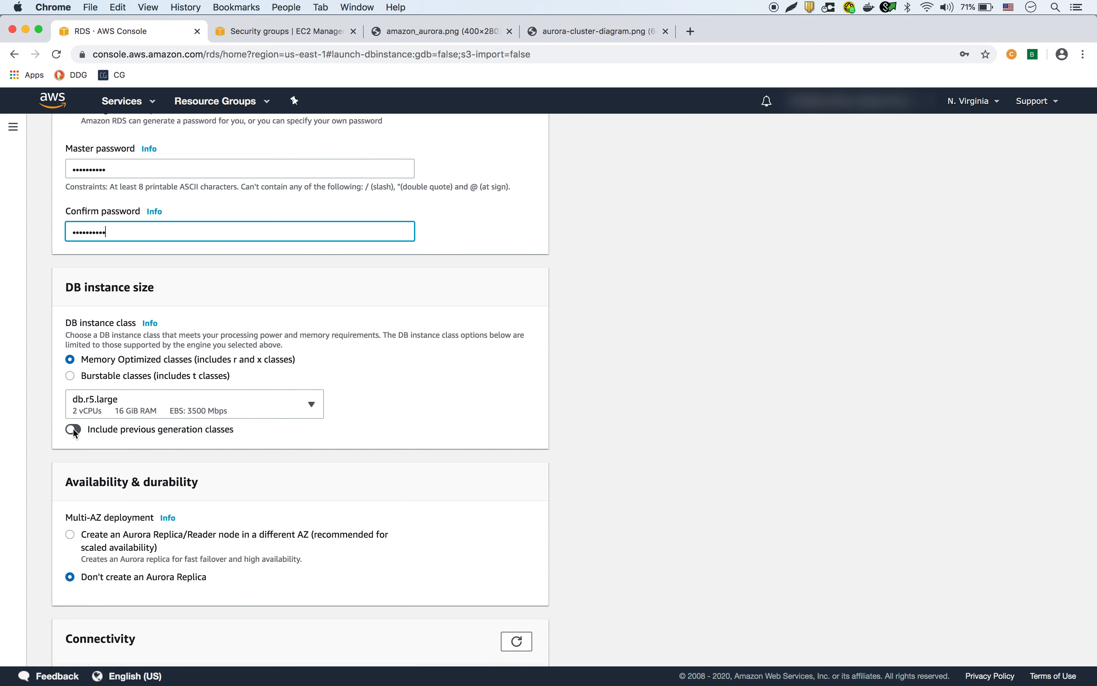
left_click(224, 394)
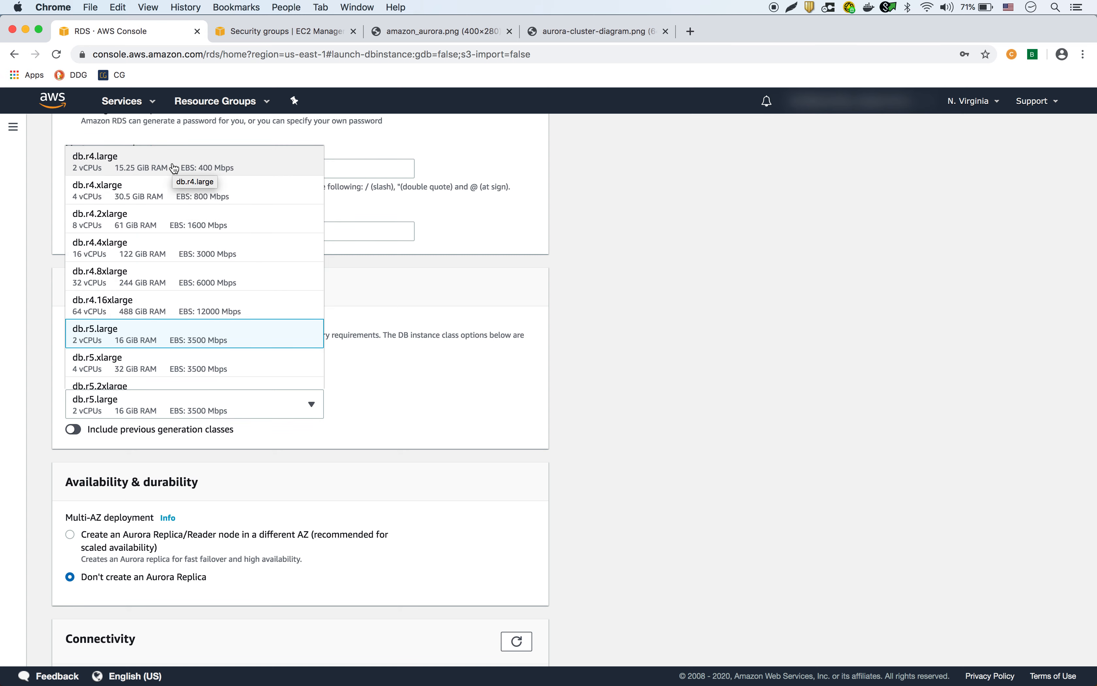
scroll(186, 277, "down", 1)
scroll(186, 277, "down", 5)
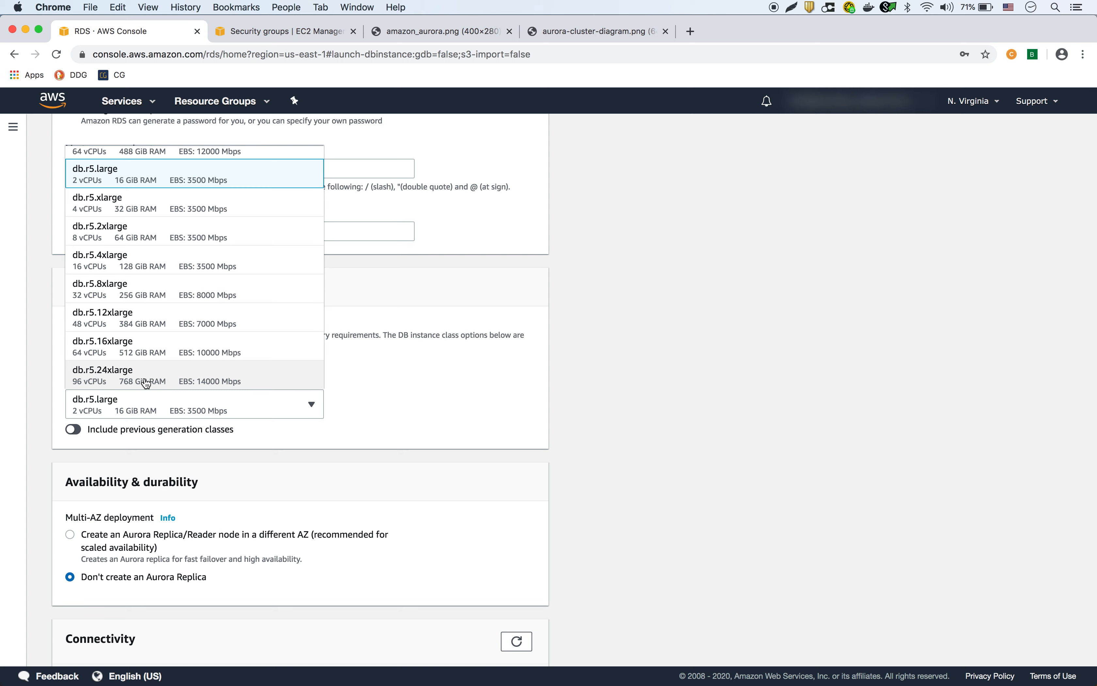
Include previous generation classes and set the DB instance class to db.r3.large.
left_click(388, 442)
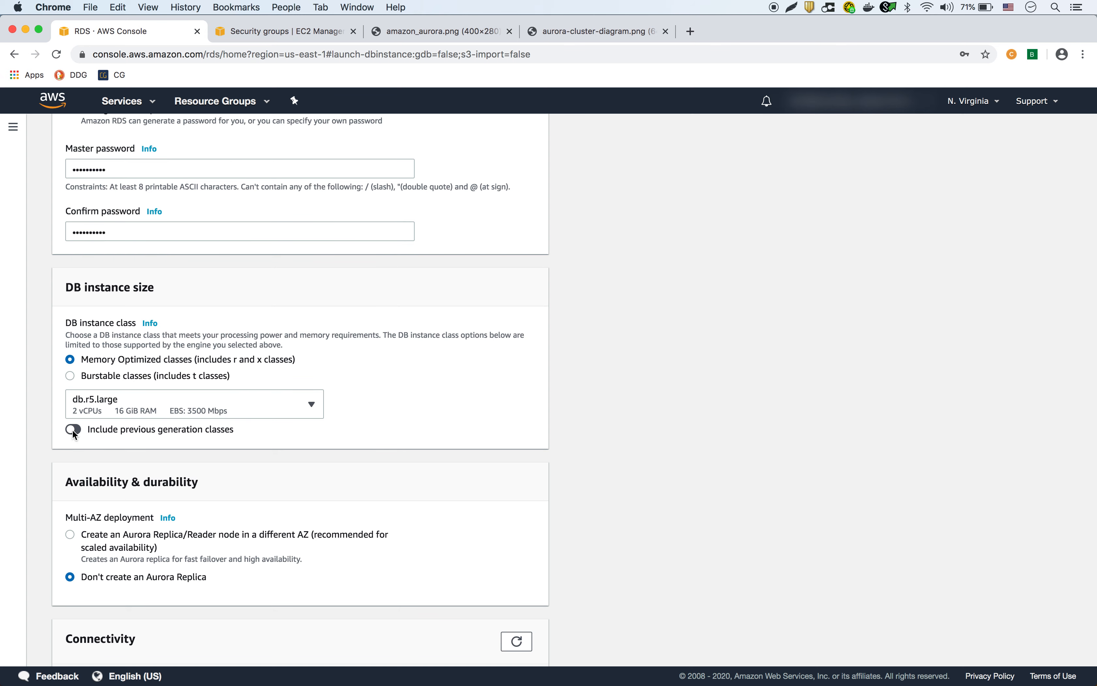
left_click(215, 400)
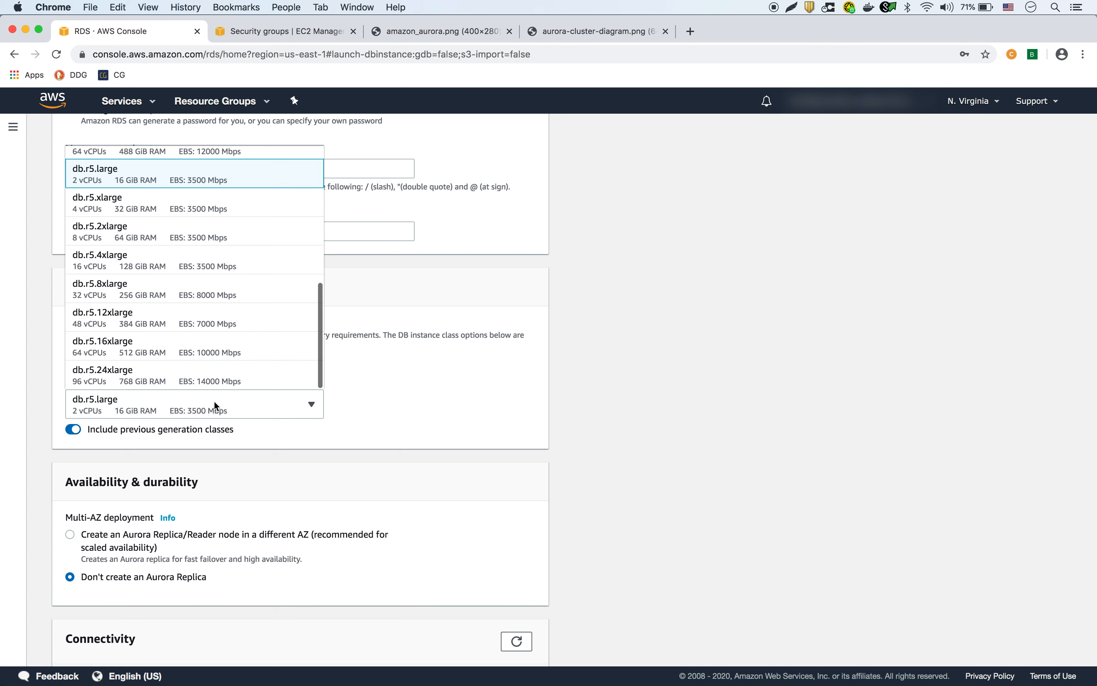
scroll(199, 287, "up", 5)
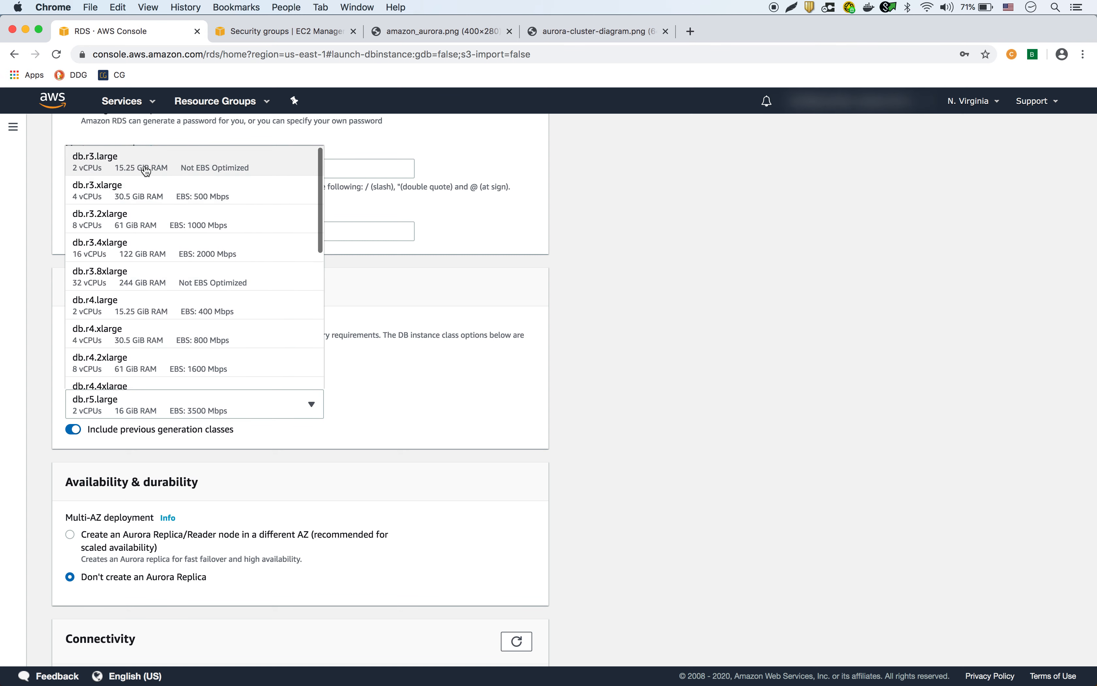
left_click(203, 163)
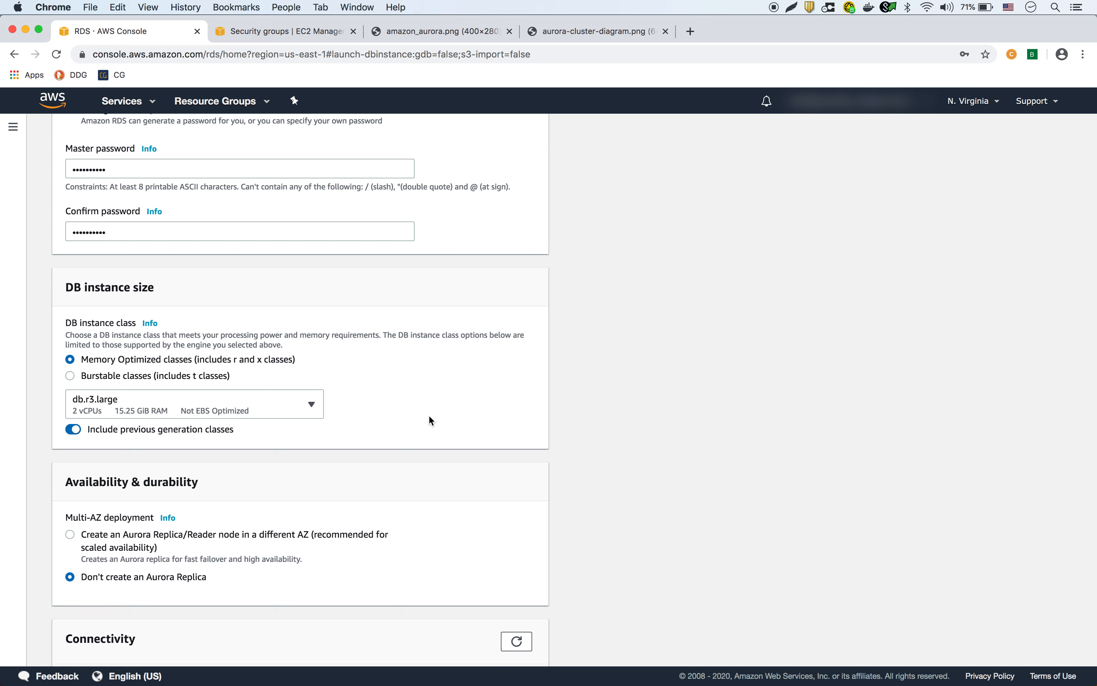
left_click(310, 404)
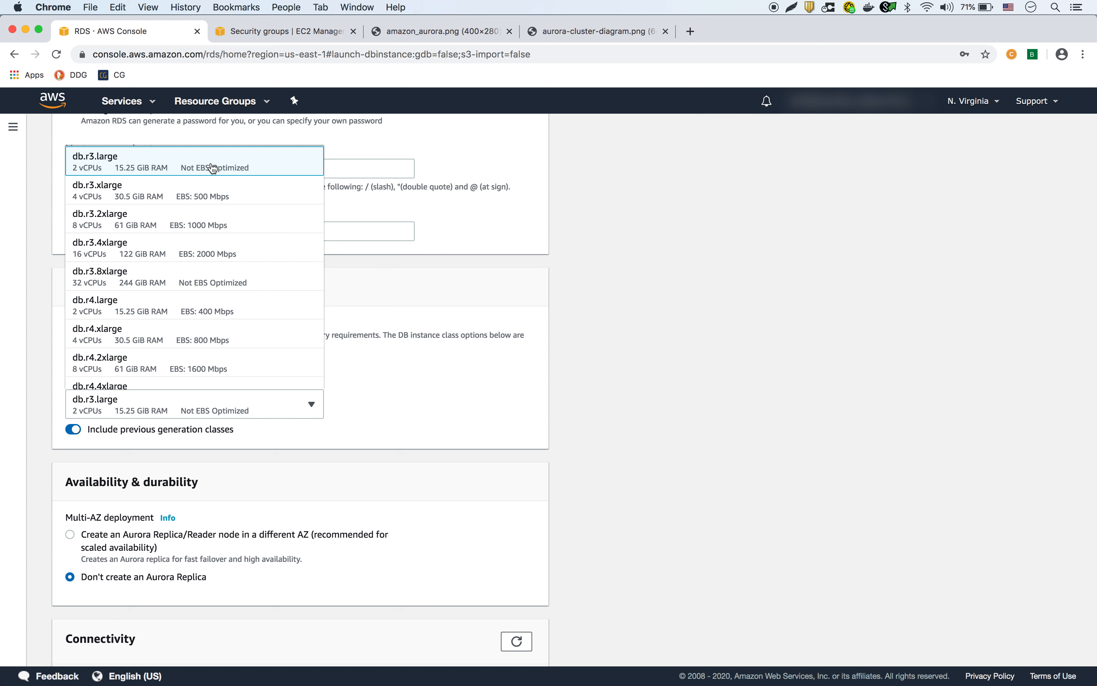
left_click(503, 394)
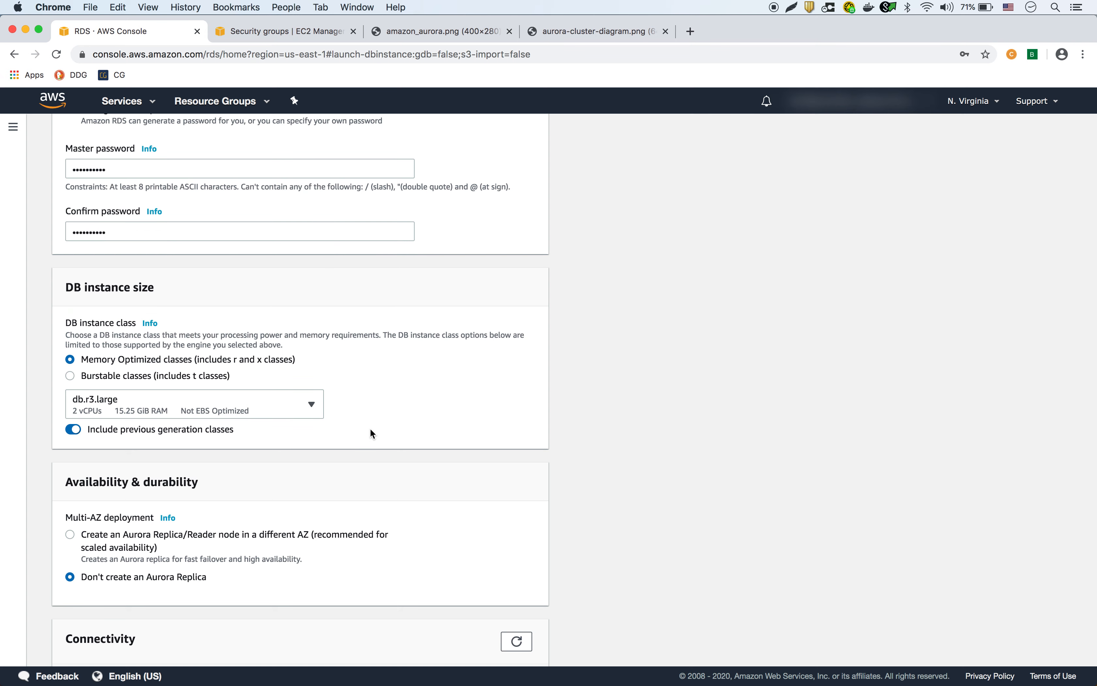
scroll(370, 427, "down", 3)
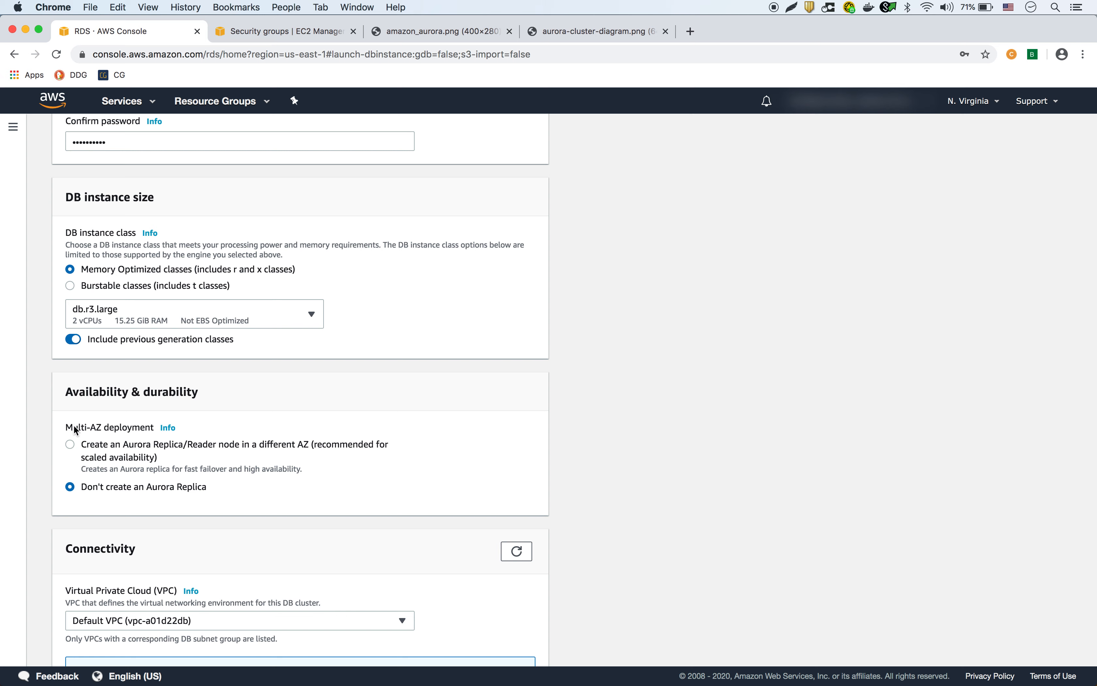
left_click(167, 428)
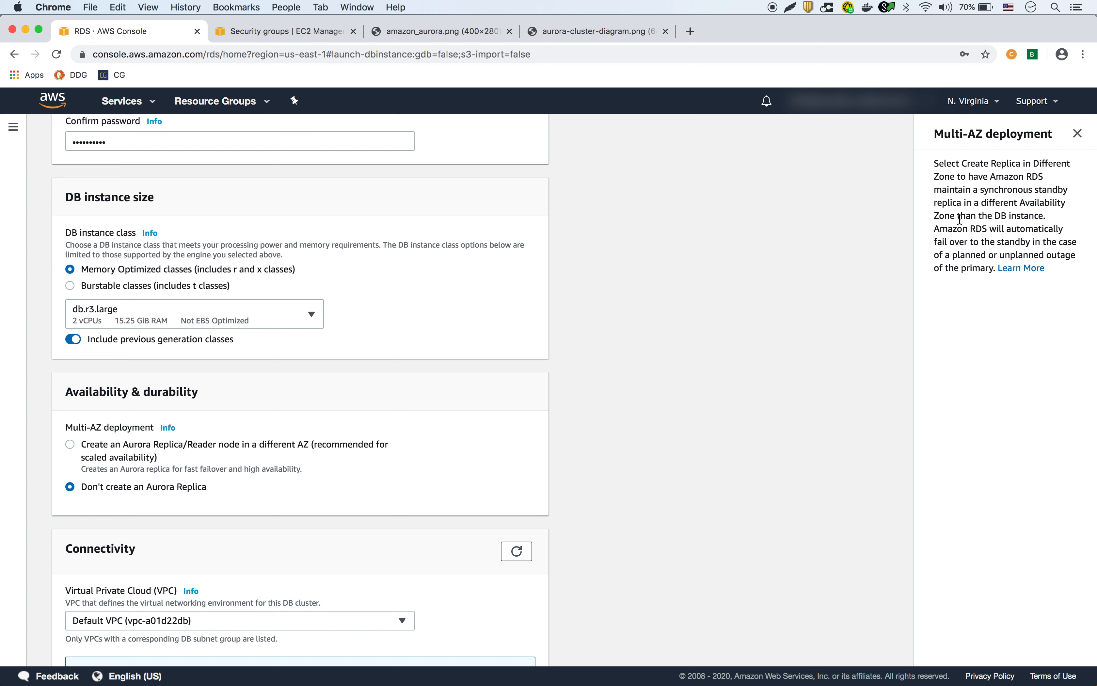
Set Multi-AZ deployment to 'Create an Aurora Replica/Reader node in a different AZ'.
left_click(70, 444)
scroll(334, 481, "down", 2)
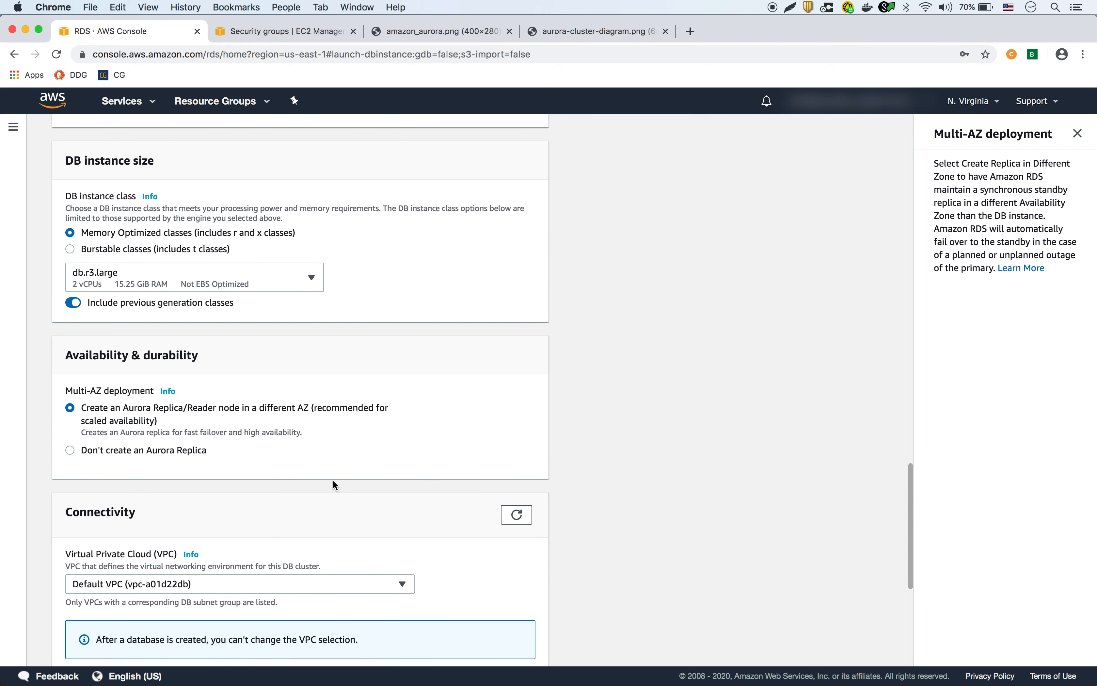
scroll(333, 481, "down", 5)
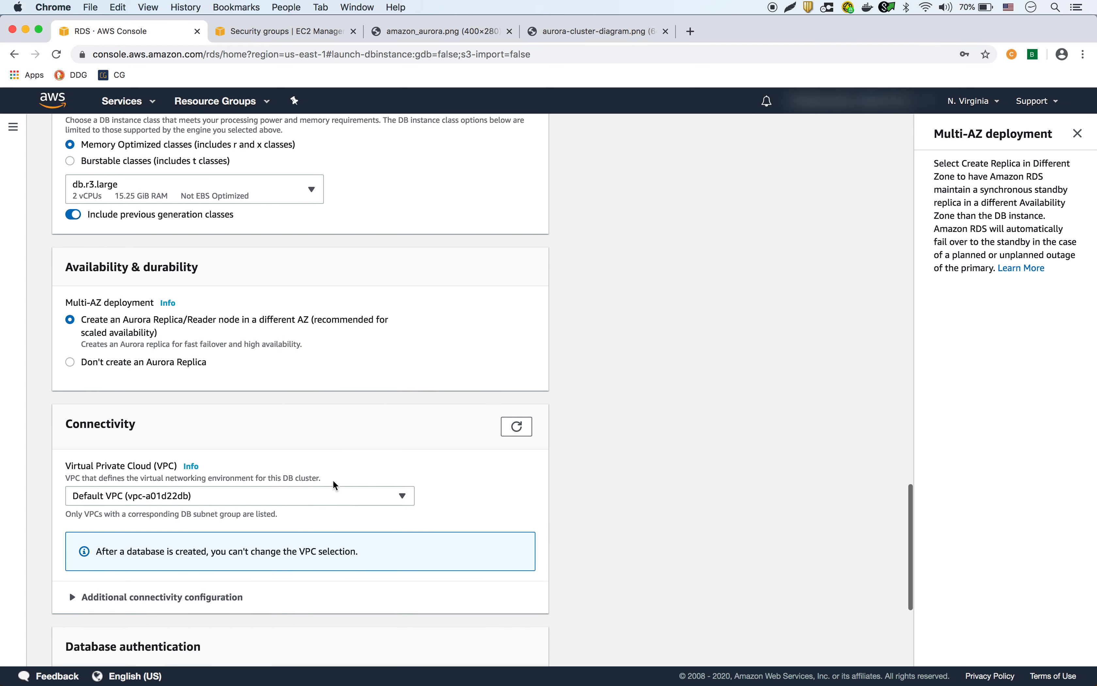
scroll(333, 481, "down", 3)
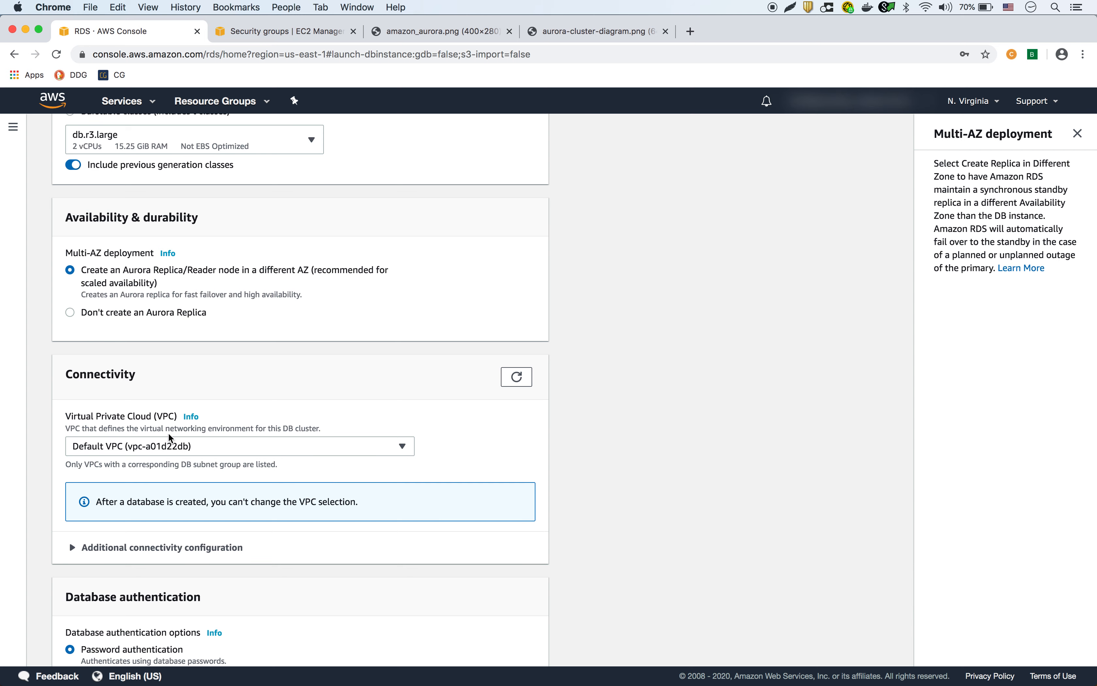
scroll(278, 458, "down", 4)
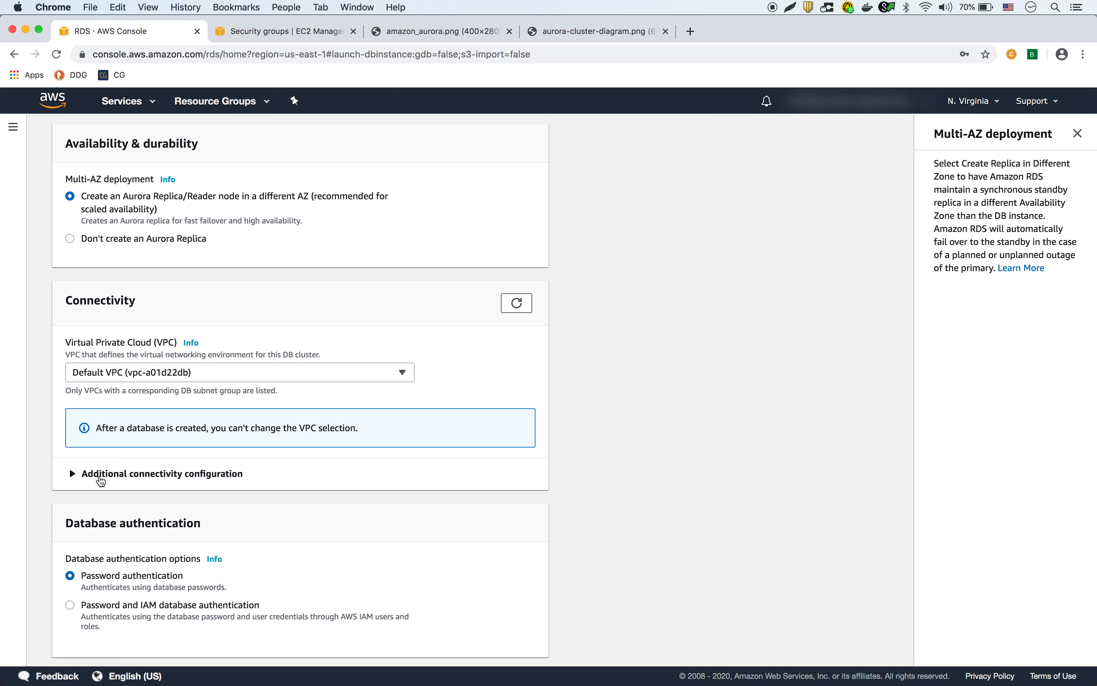
Expand the additional connectivity settings and make the database publicly accessible.
left_click(98, 479)
scroll(248, 504, "down", 5)
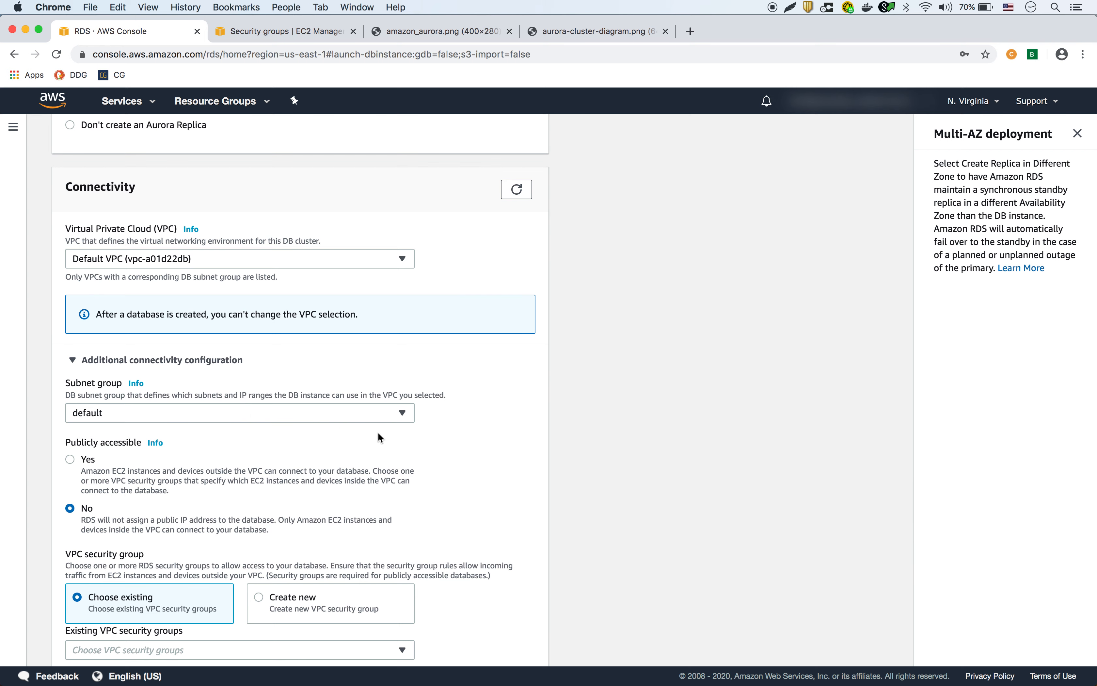
scroll(386, 465, "down", 3)
left_click(71, 381)
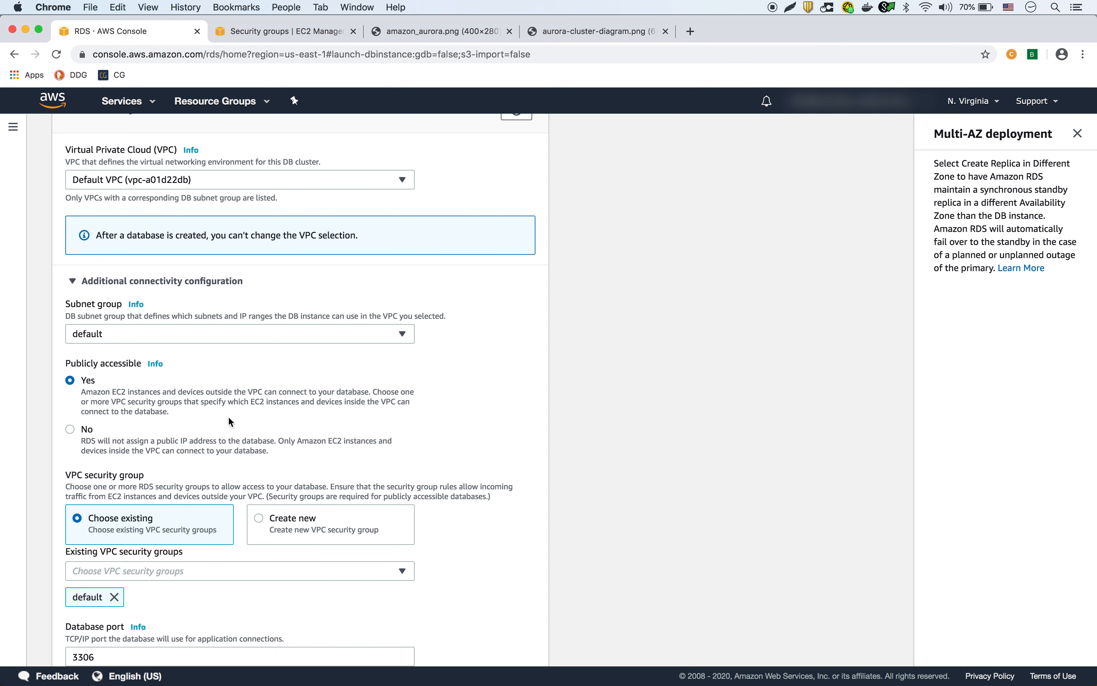
scroll(229, 420, "down", 4)
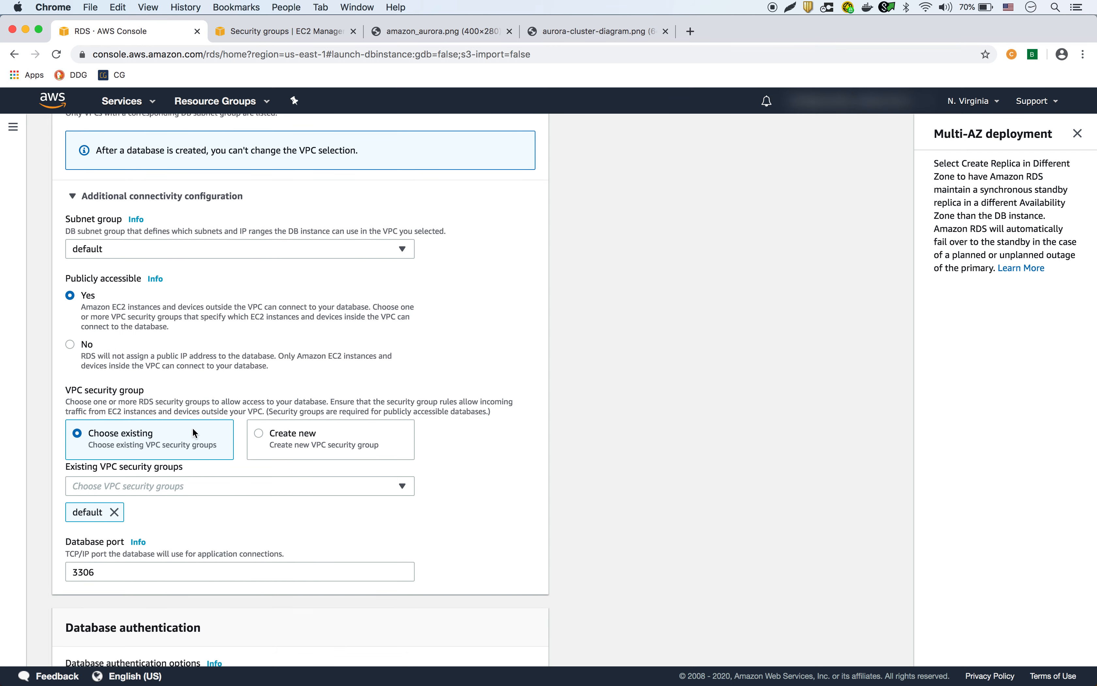
Add test-rds-aurora as the VPC security group and remove the default group.
left_click(170, 487)
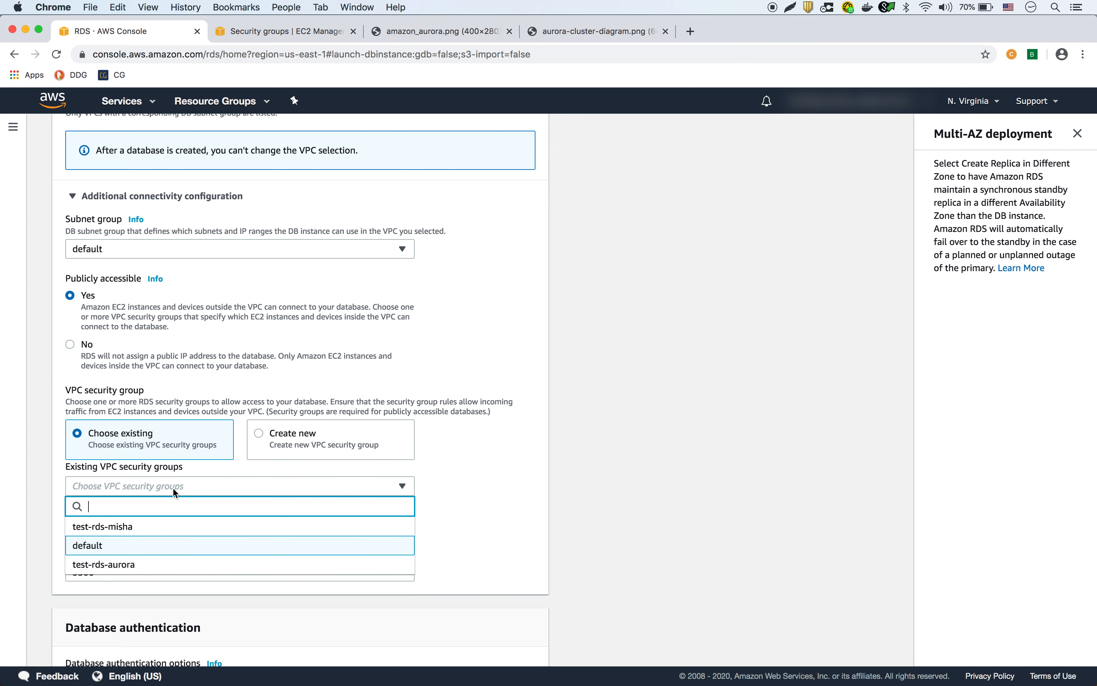
left_click(144, 566)
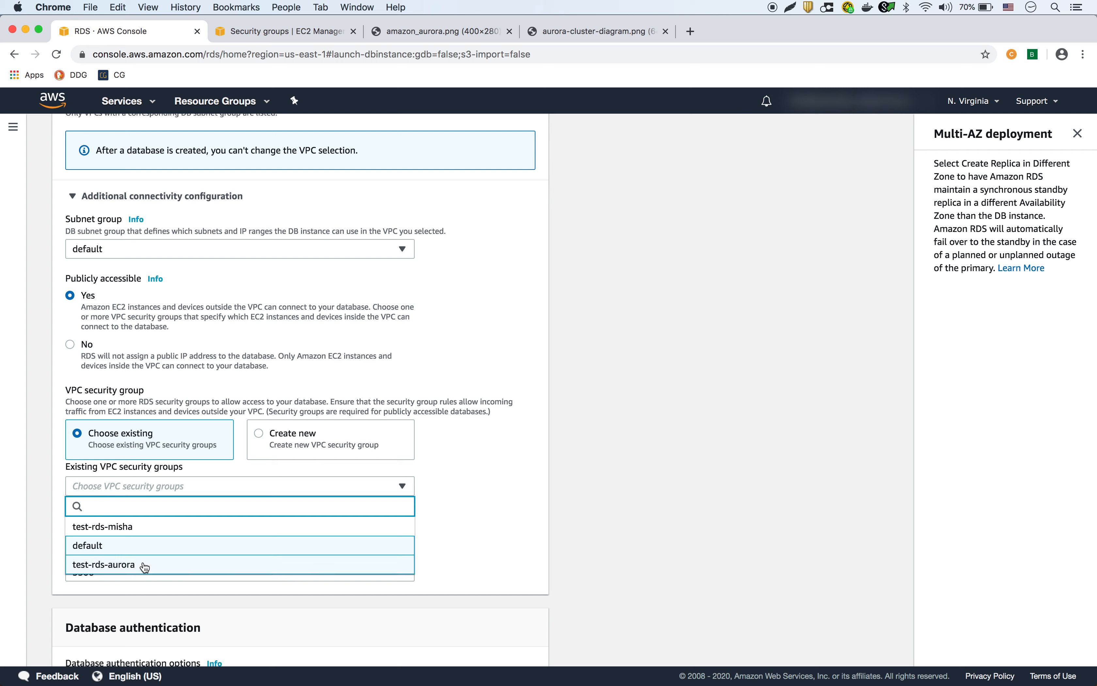
left_click(121, 567)
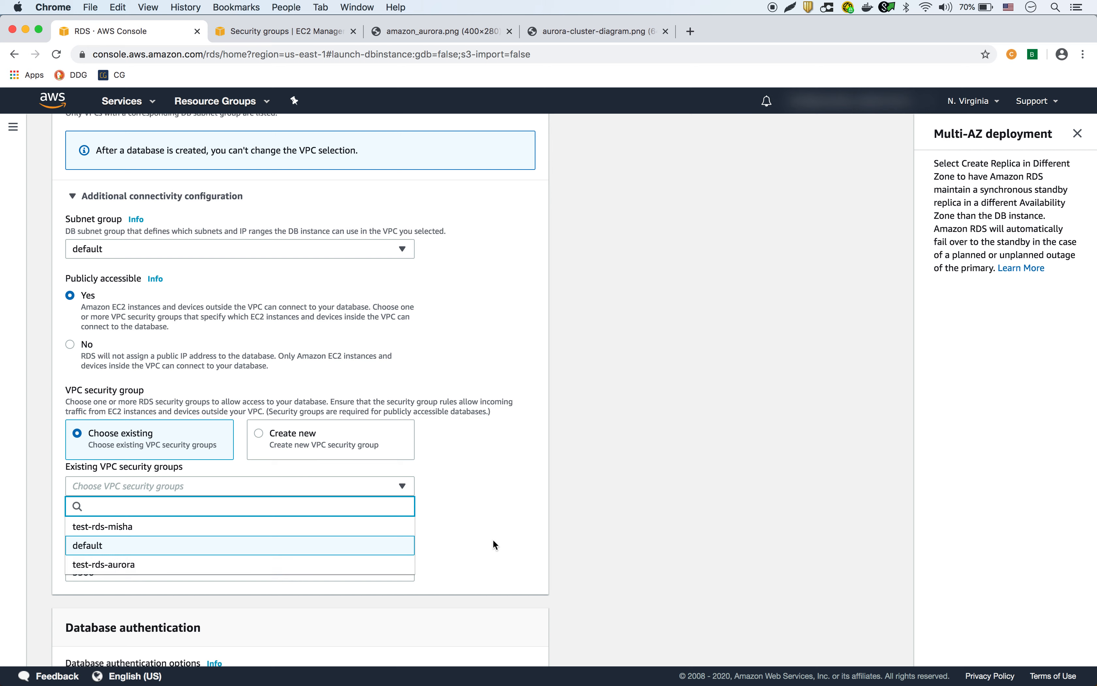
left_click(116, 566)
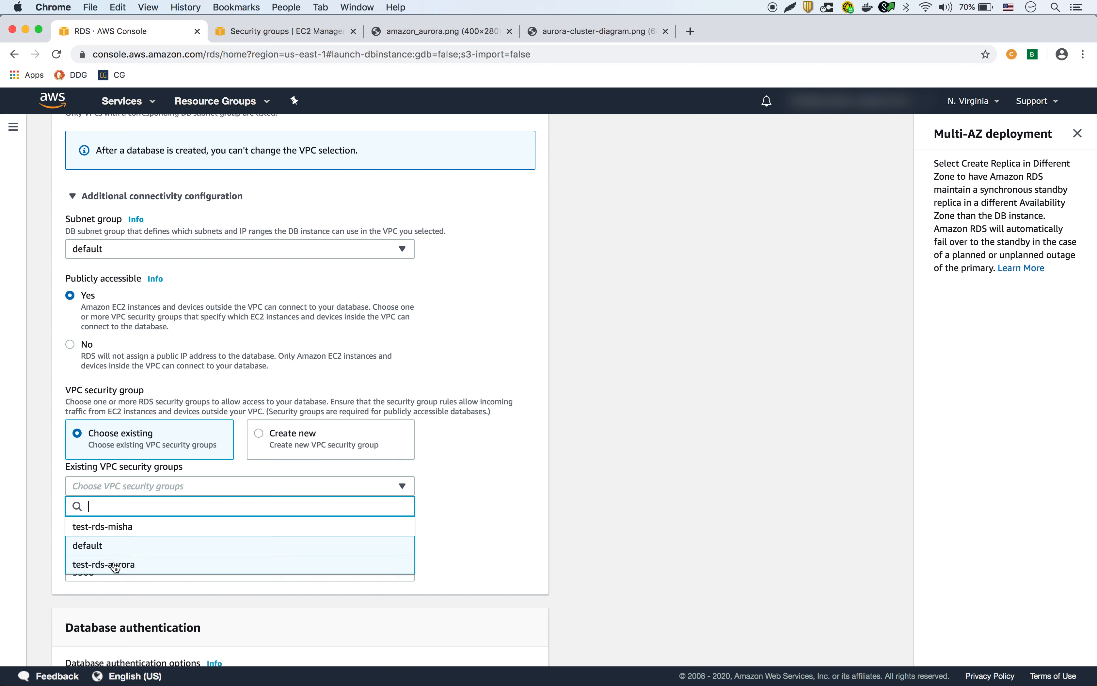
left_click(491, 522)
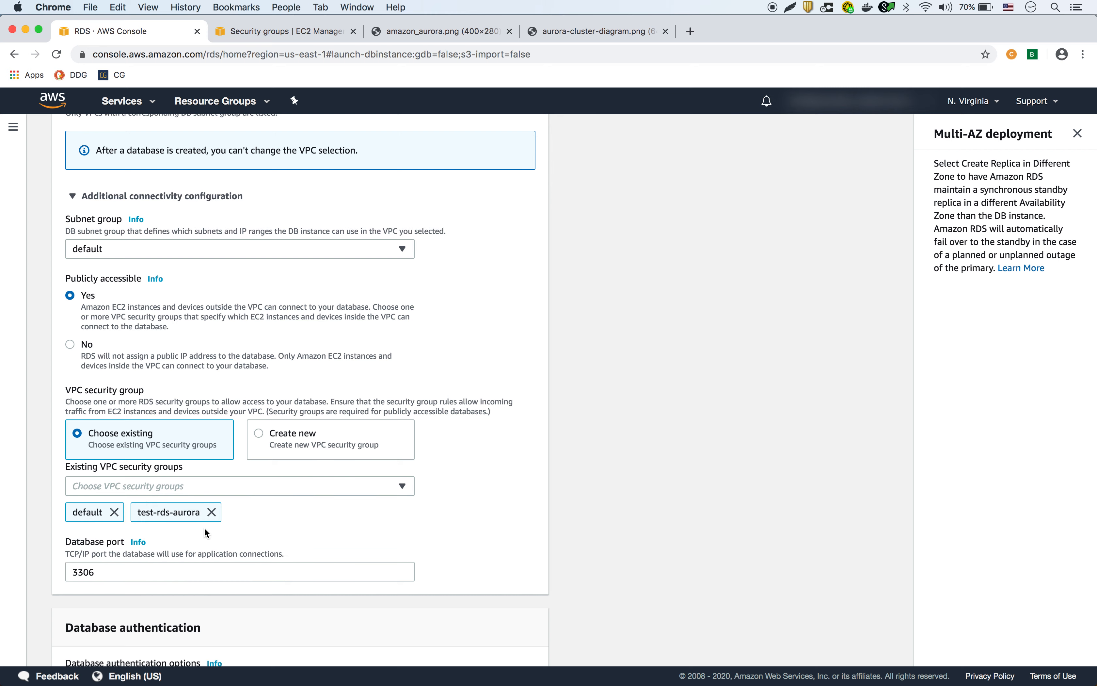
left_click(114, 512)
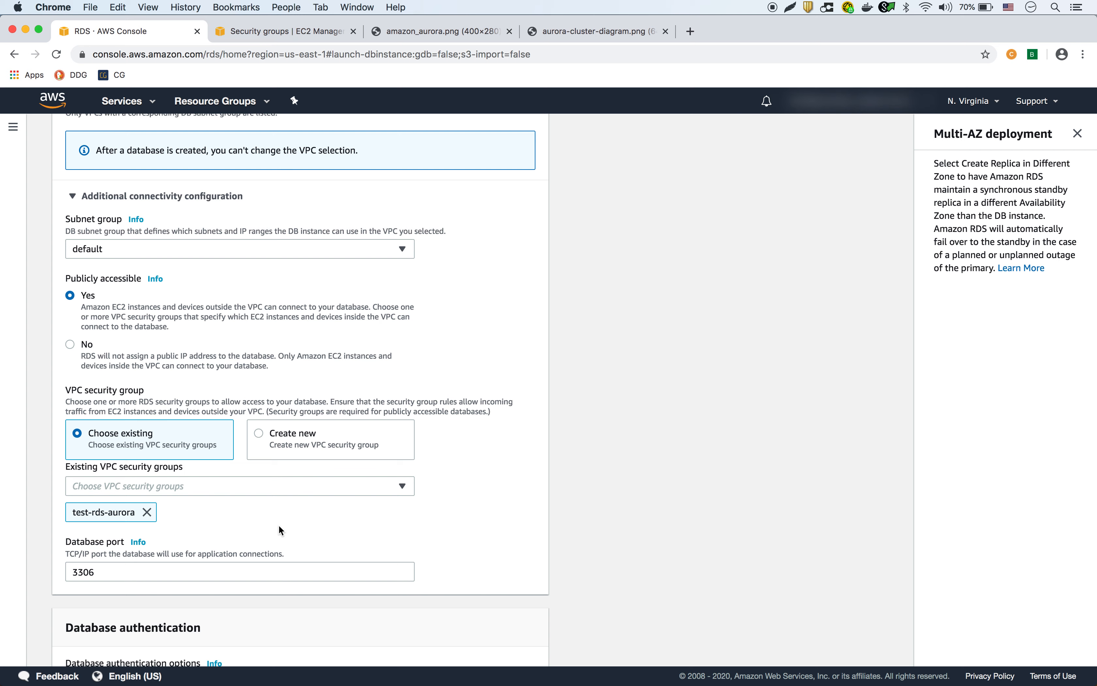
scroll(409, 532, "down", 2)
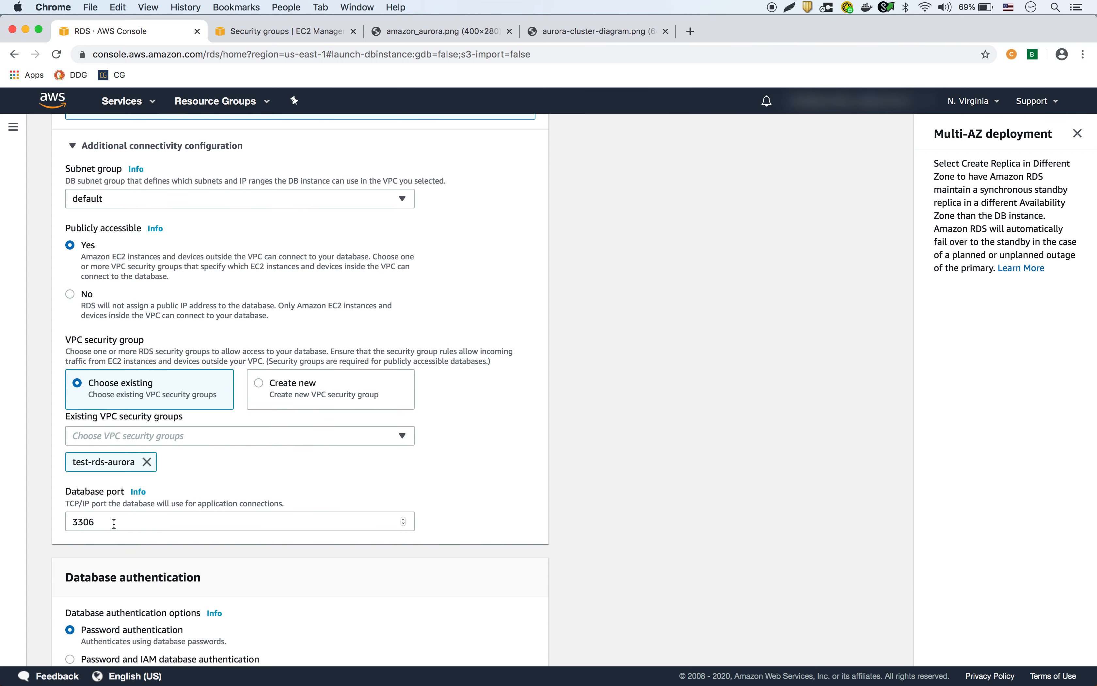
scroll(113, 523, "down", 6)
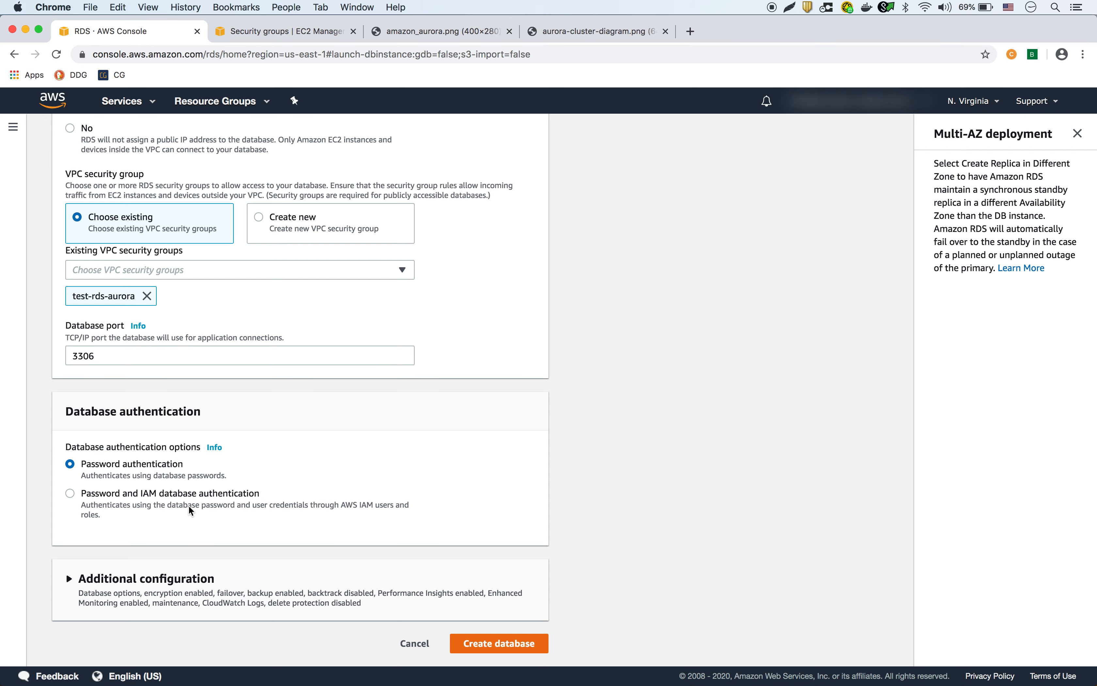
Expand Additional configuration and enter test-aurora as the initial database name.
scroll(204, 499, "up", 2)
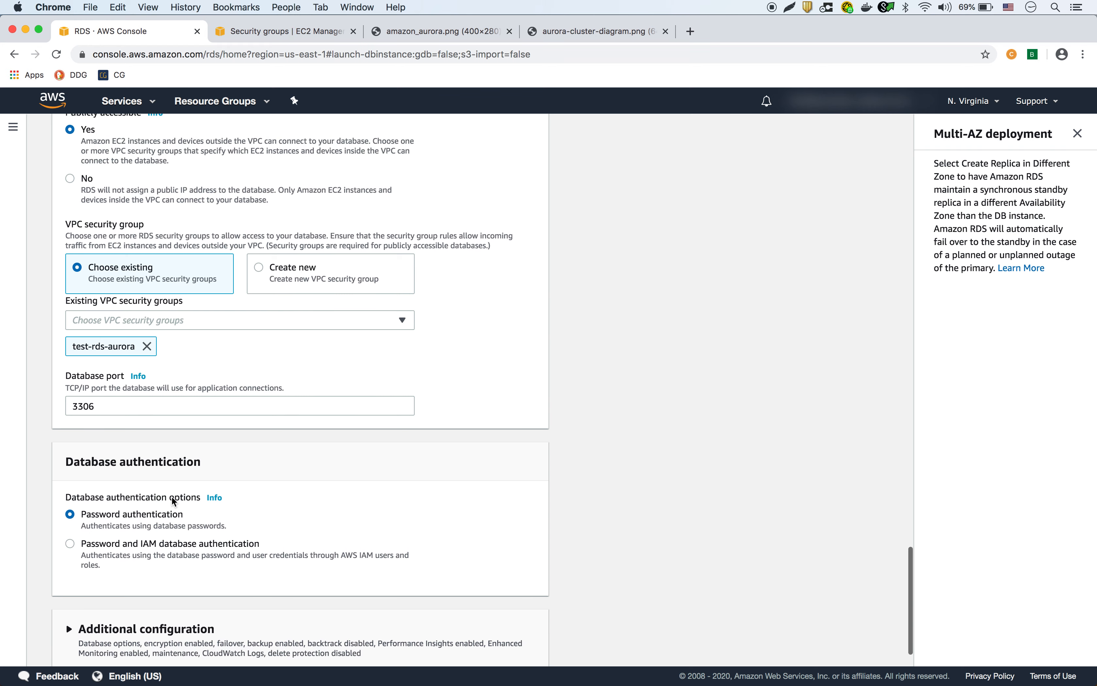
scroll(209, 498, "down", 2)
left_click(69, 579)
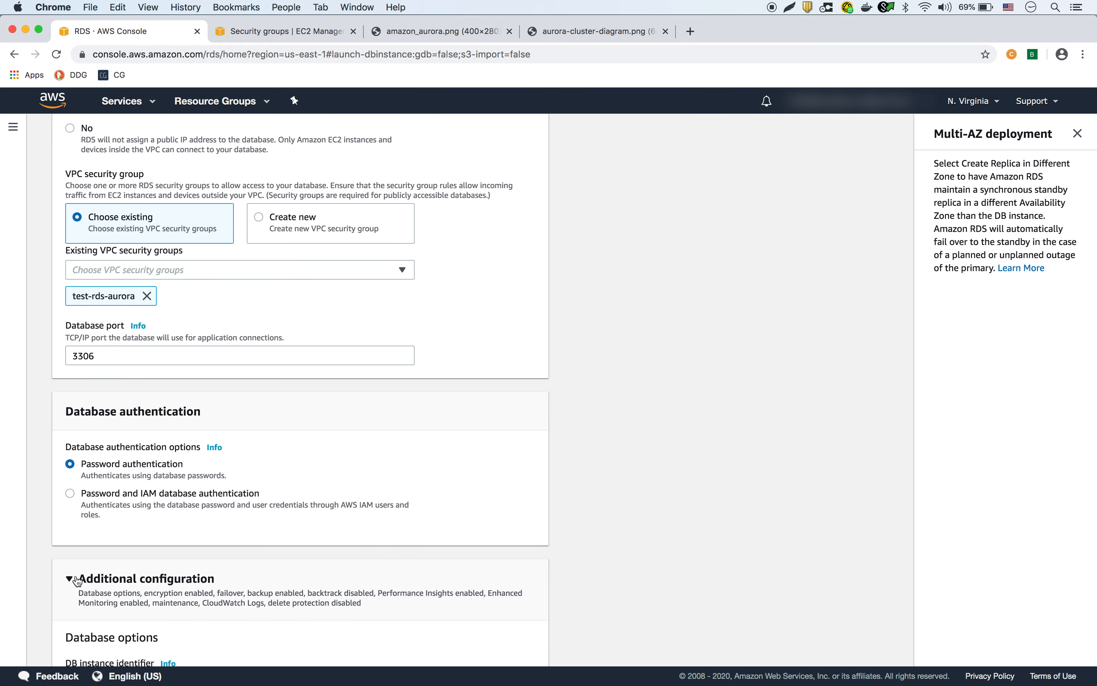
scroll(220, 547, "down", 5)
scroll(219, 548, "down", 3)
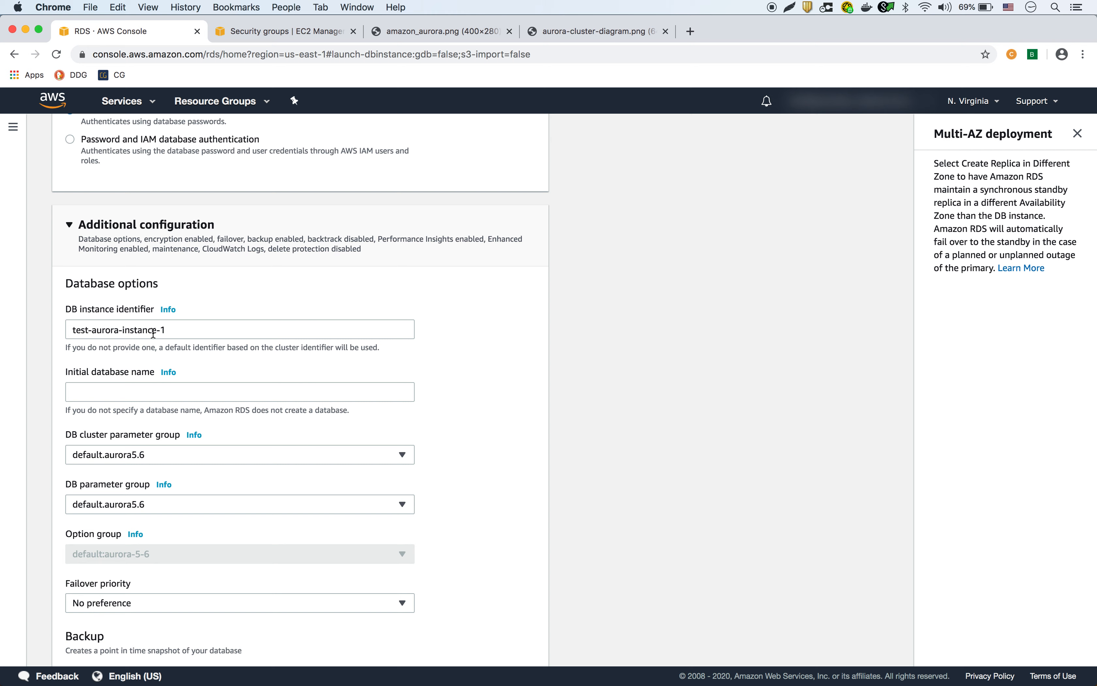
left_click(154, 390)
type("test-aurora")
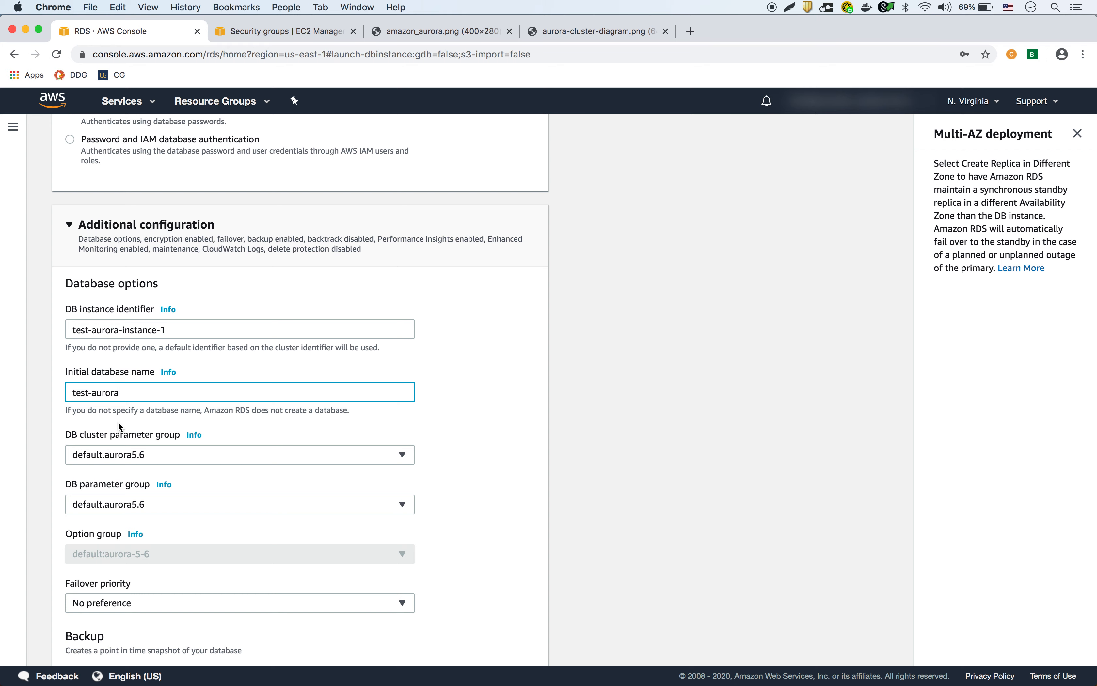
Reset the failover priority to No preference.
scroll(47, 455, "down", 2)
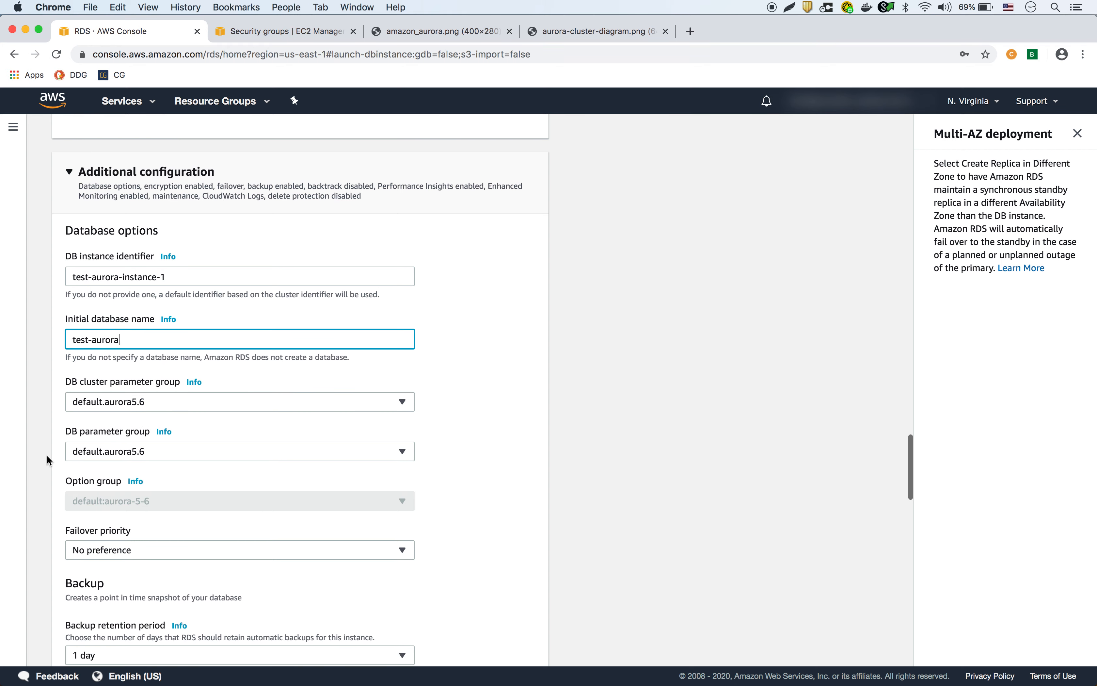
scroll(57, 475, "down", 2)
scroll(57, 476, "down", 2)
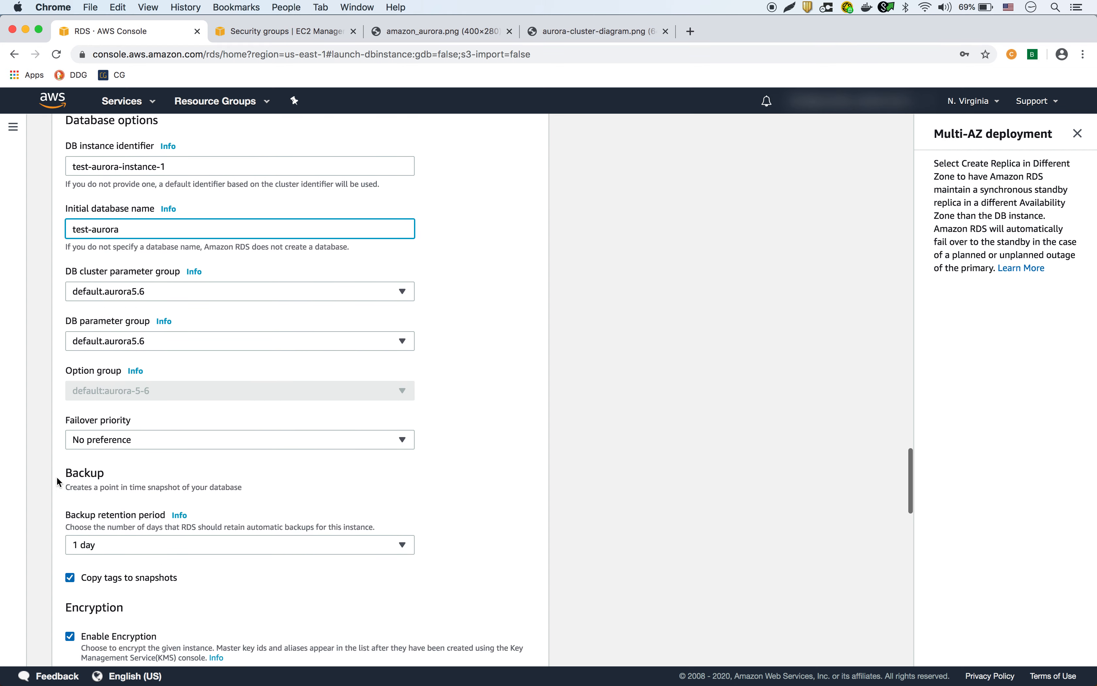
left_click(160, 402)
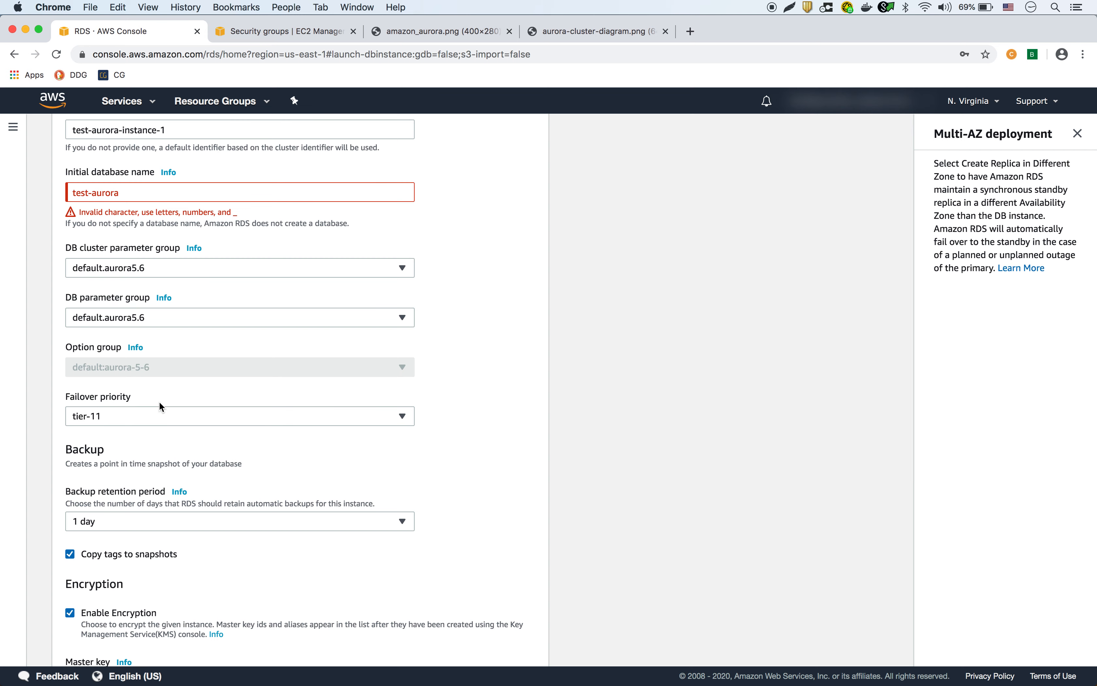
left_click(162, 418)
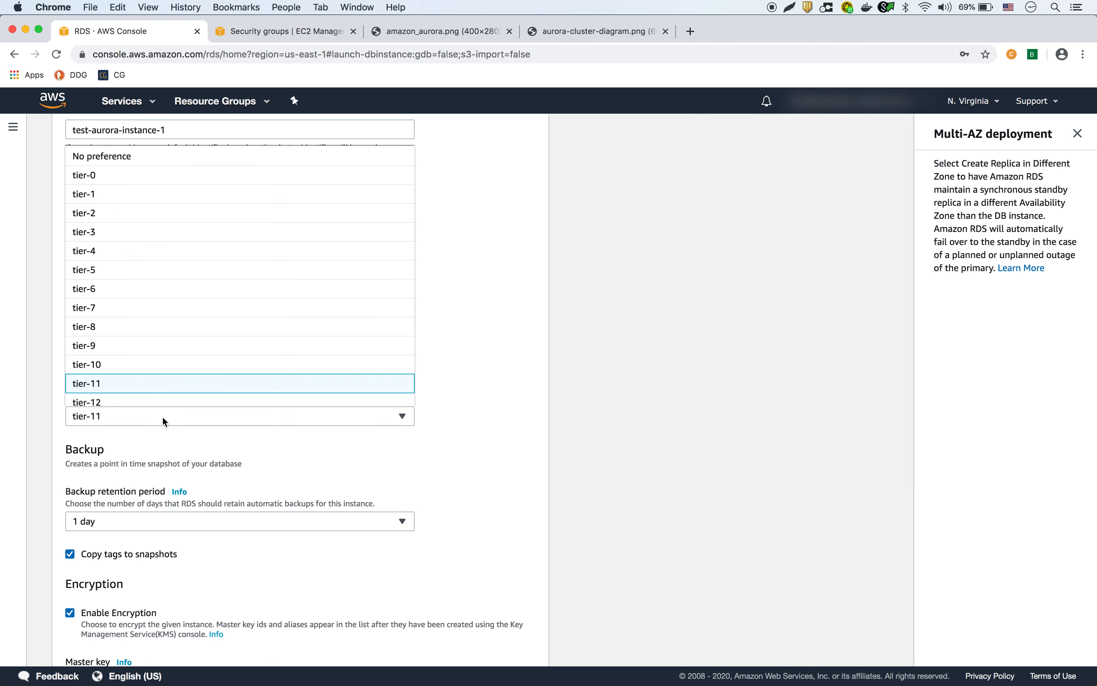
left_click(138, 165)
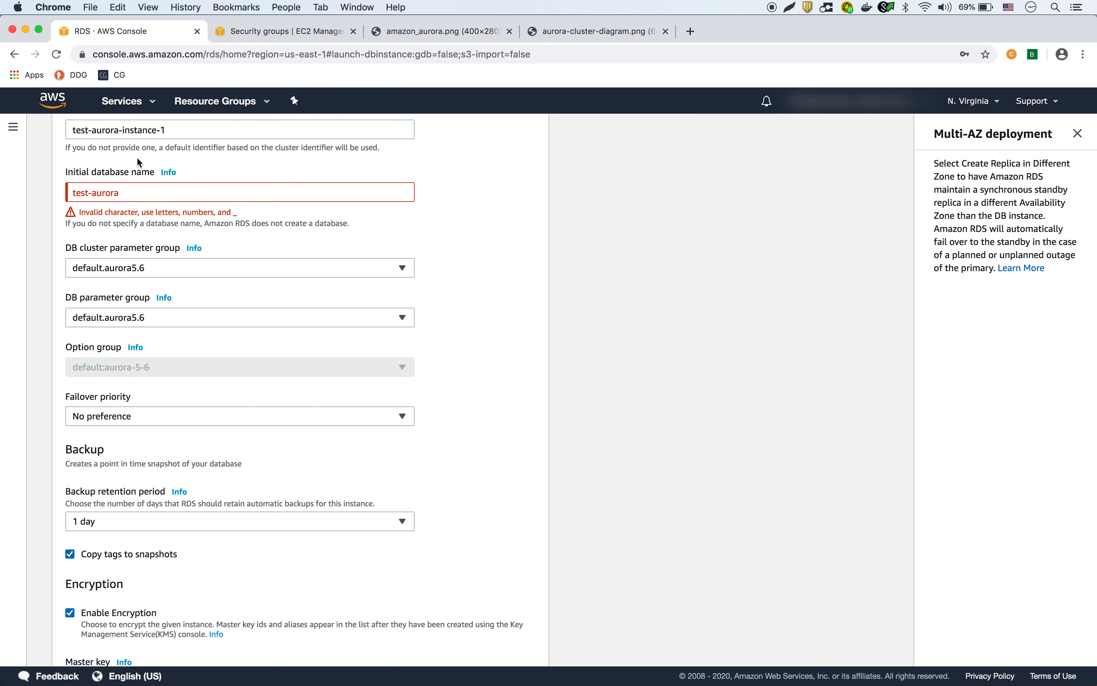
Correct the database name to test_aurora by replacing the hyphen, and turn off encryption.
scroll(452, 419, "up", 3)
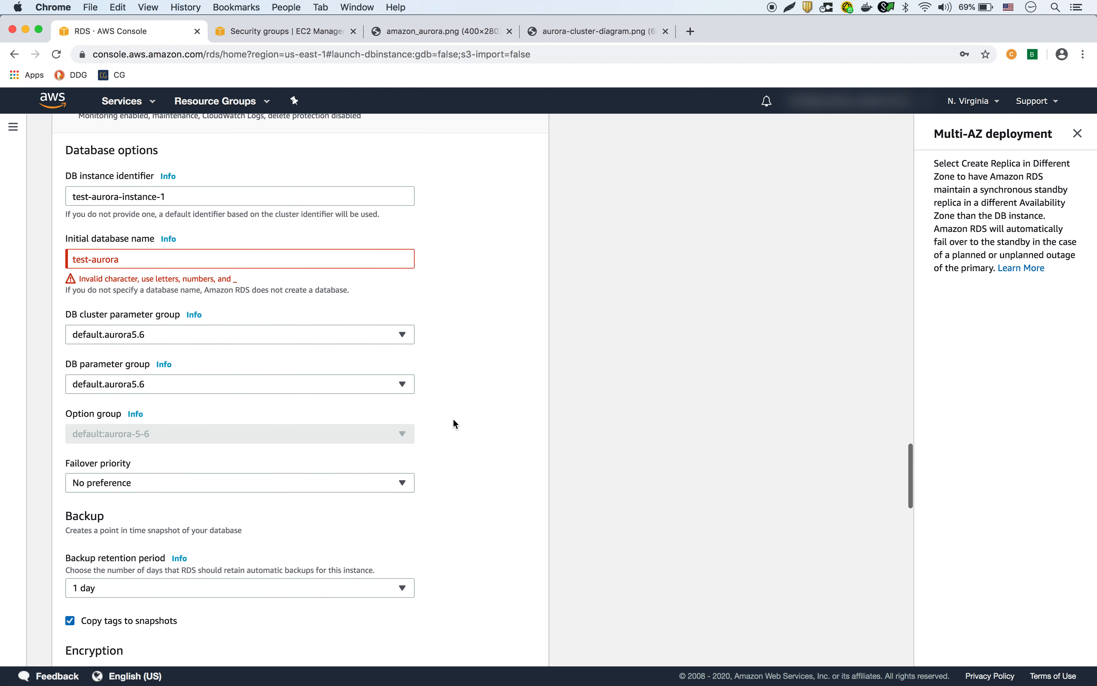
left_click(143, 260)
key("Left")
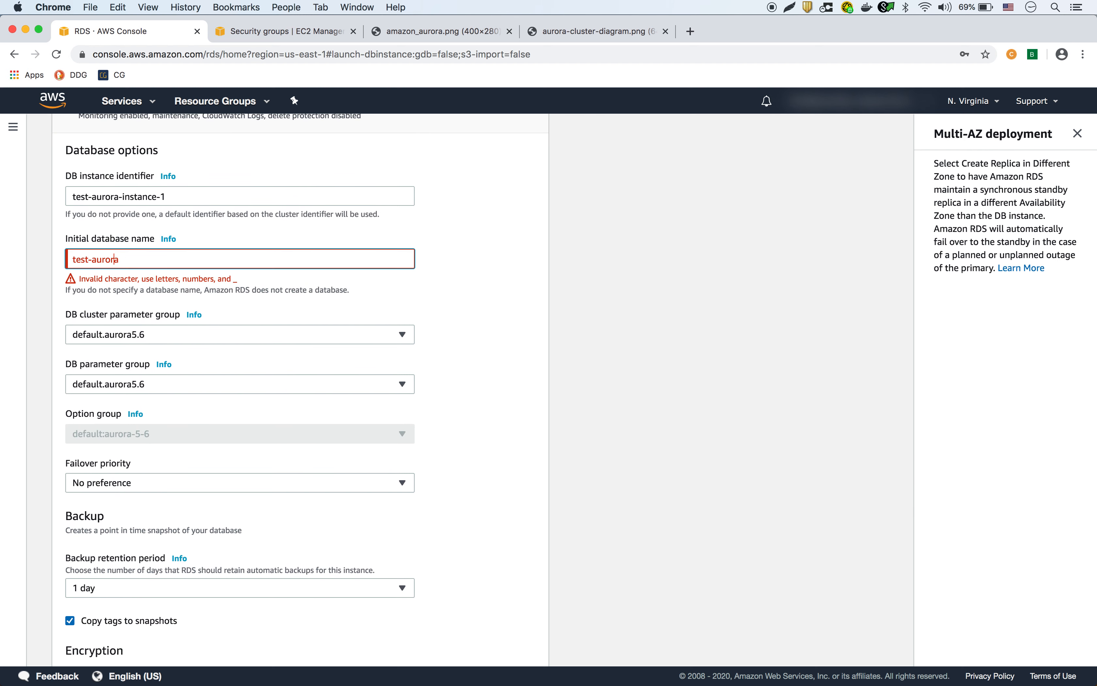
key("BackSpace")
type("_")
key("Tab")
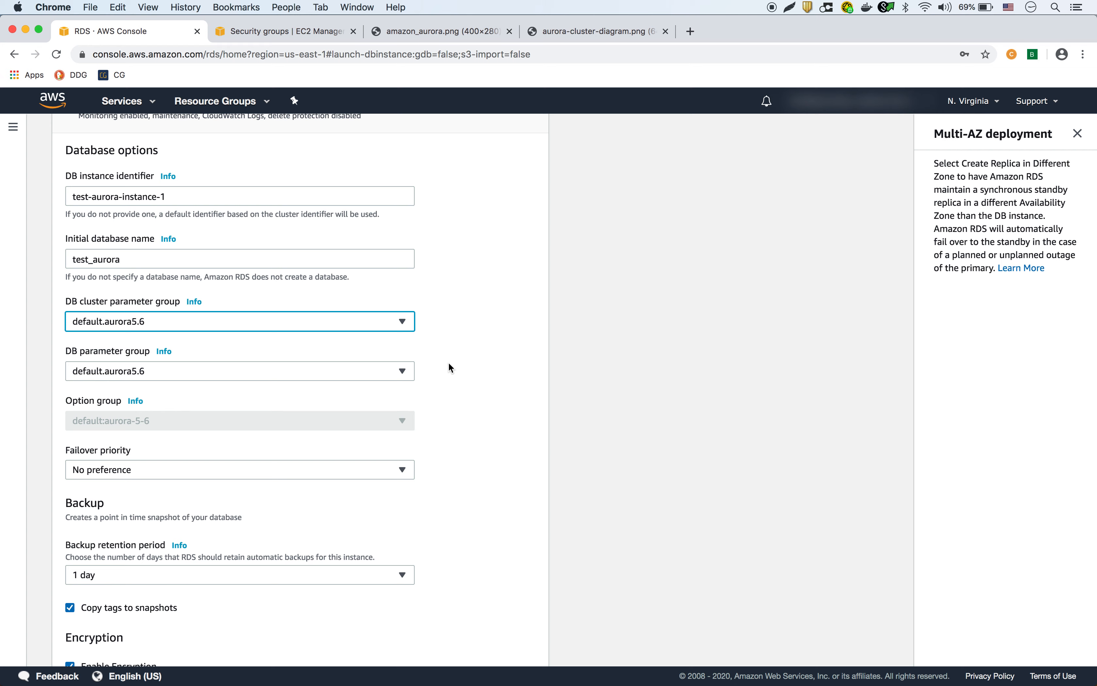
scroll(449, 362, "down", 2)
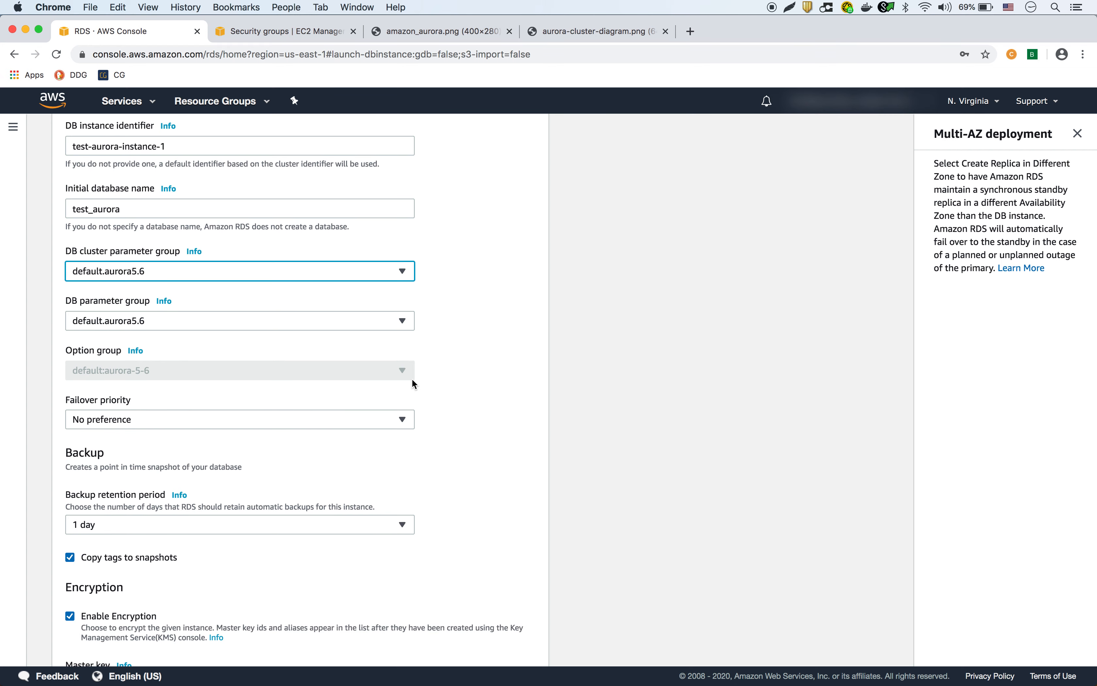
scroll(330, 409, "down", 3)
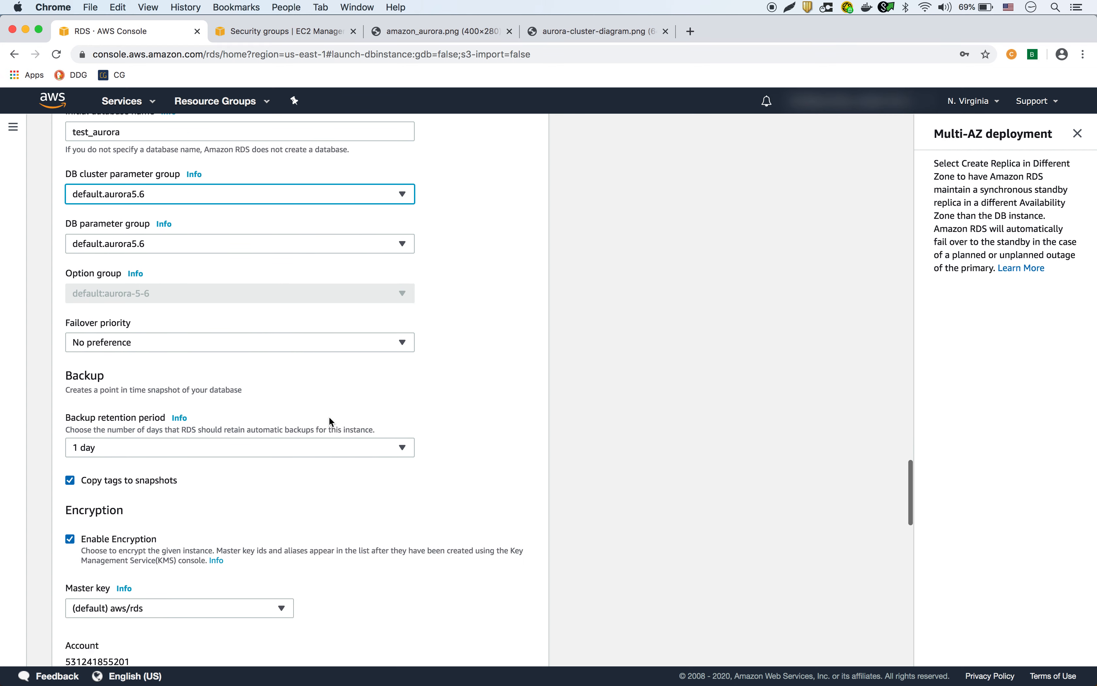
scroll(281, 418, "down", 2)
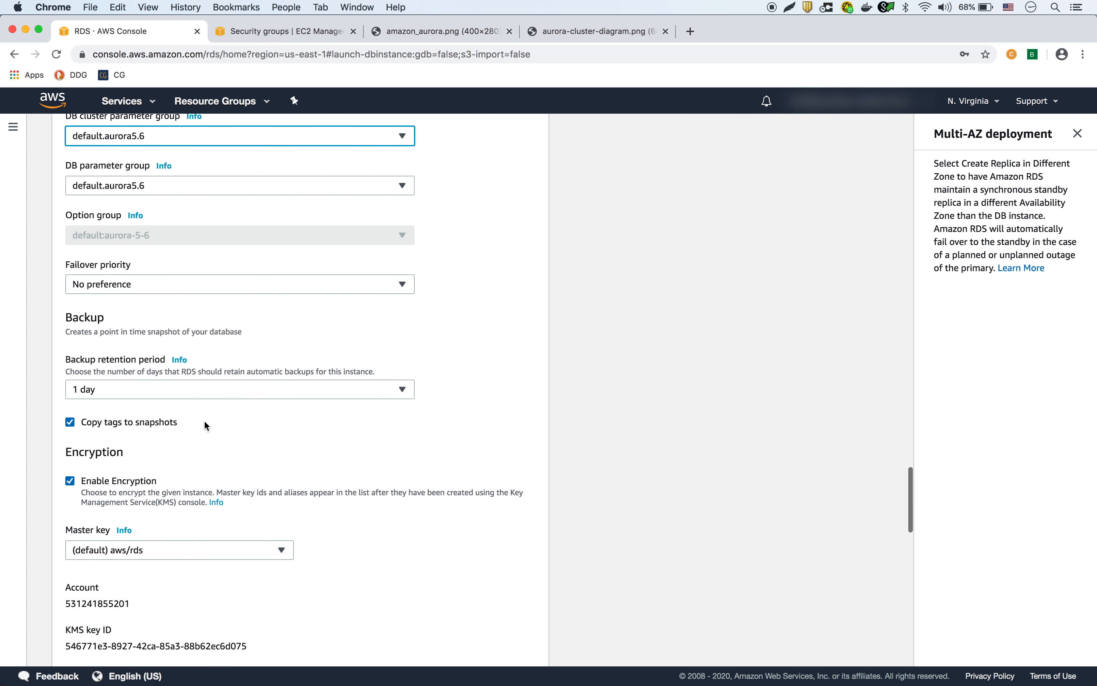
scroll(257, 451, "down", 1)
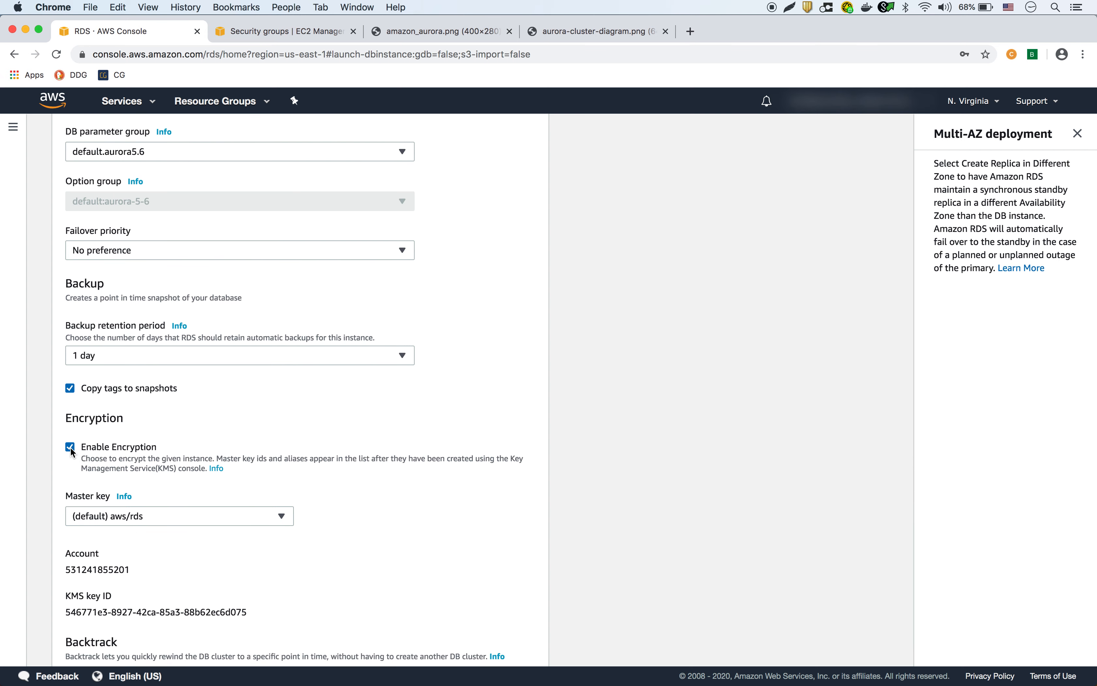
left_click(70, 447)
Keep 60-second enhanced monitoring, auto minor upgrades on, deletion protection off, and create the database.
scroll(228, 451, "down", 3)
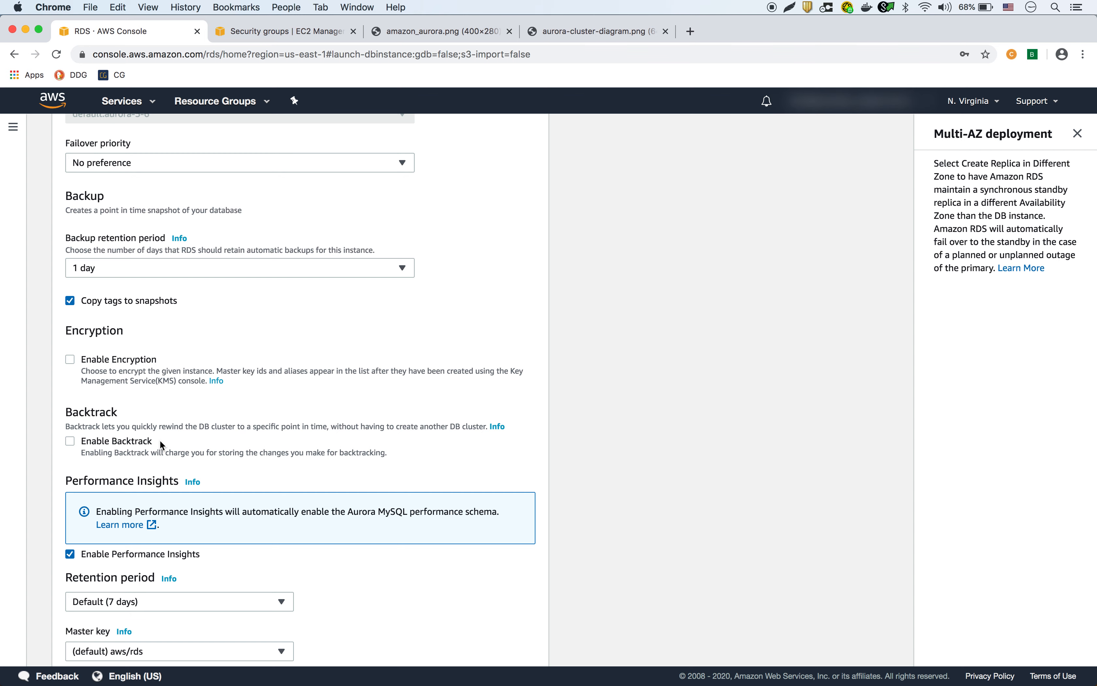
scroll(244, 438, "down", 5)
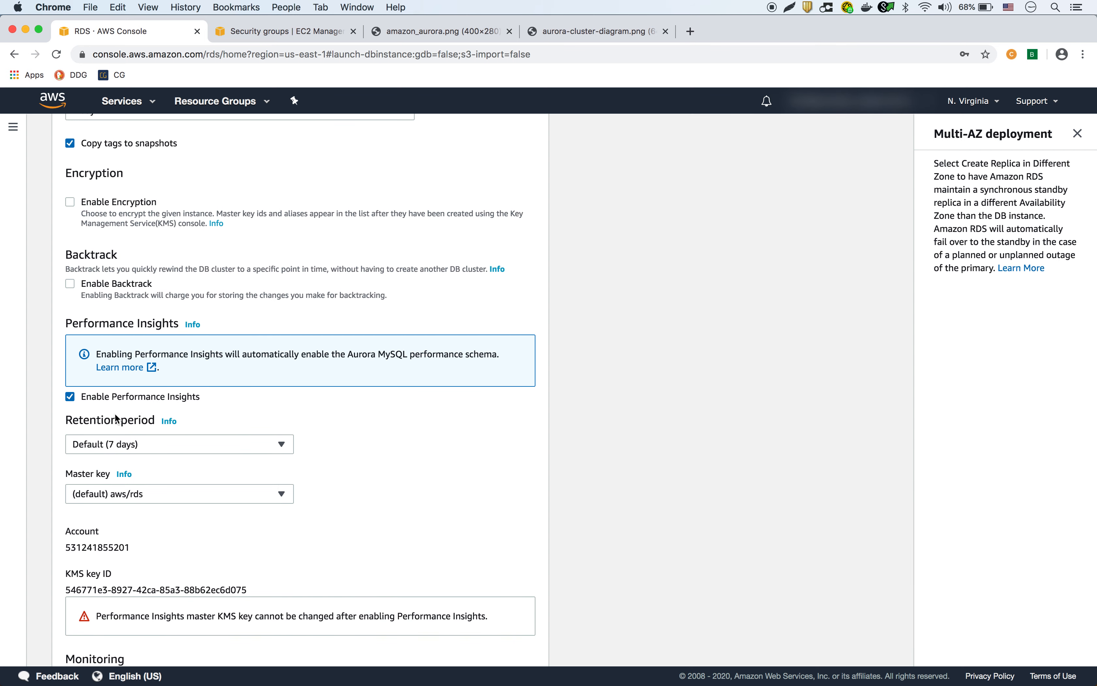
scroll(192, 431, "down", 7)
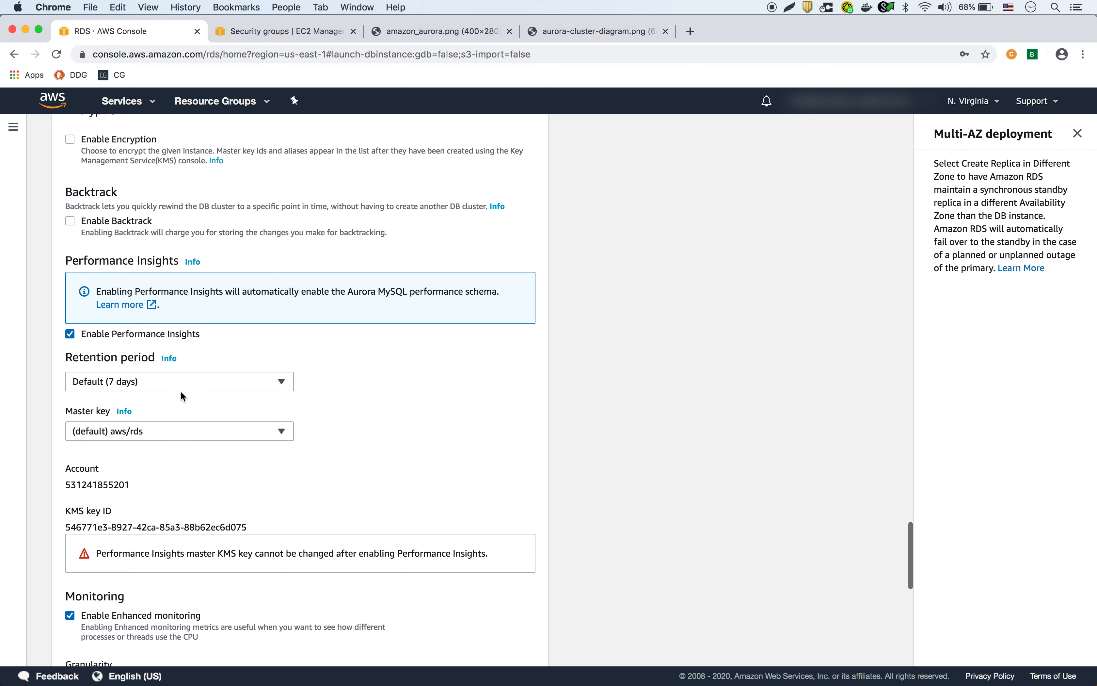
scroll(187, 460, "down", 6)
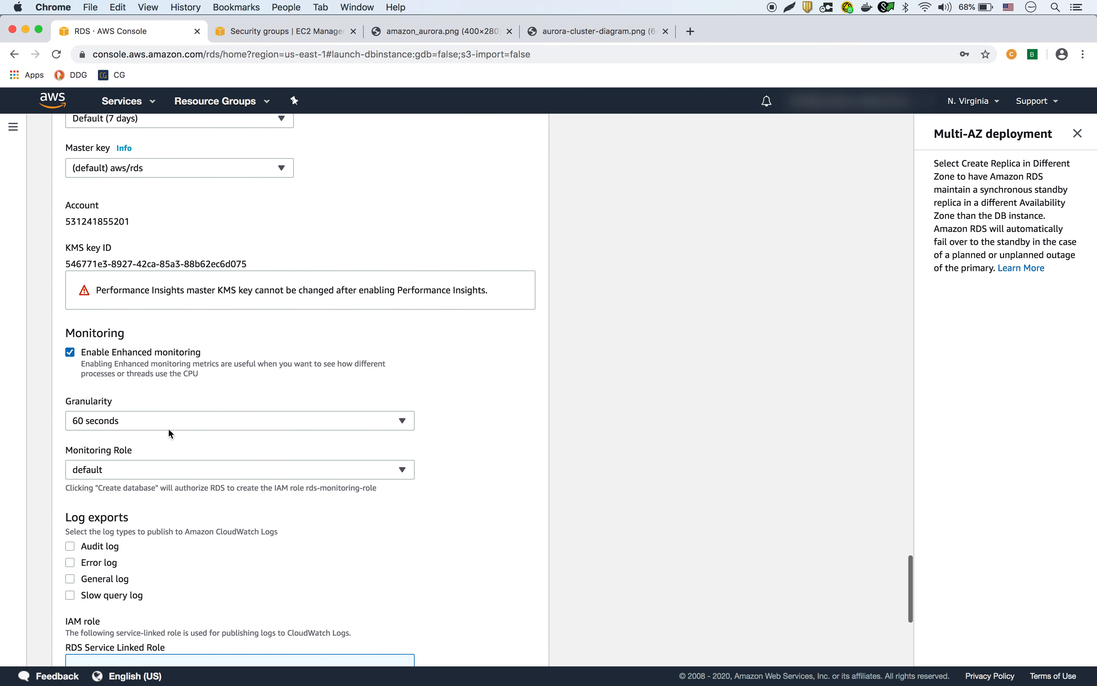
scroll(168, 429, "down", 7)
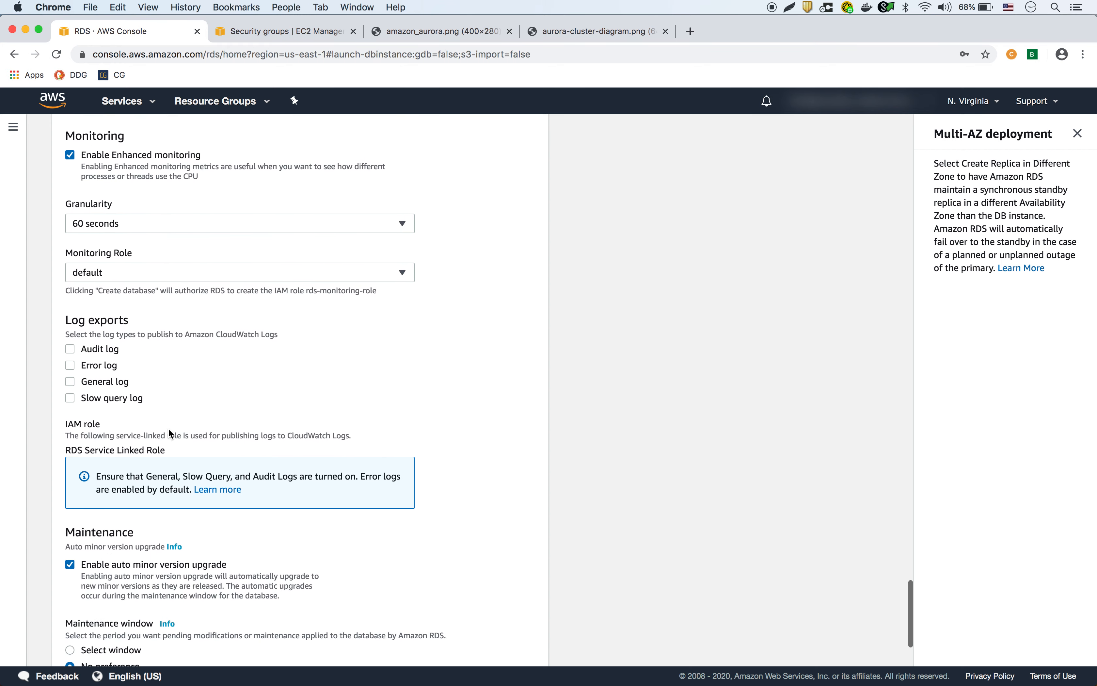
scroll(168, 427, "down", 1)
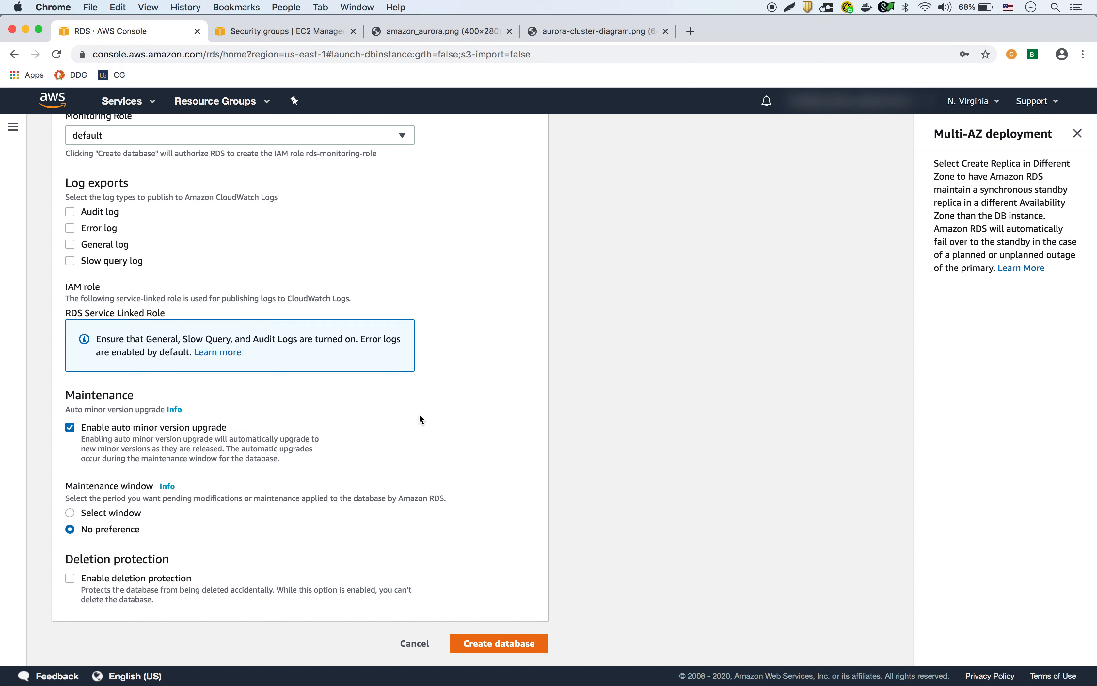
scroll(421, 419, "up", 20)
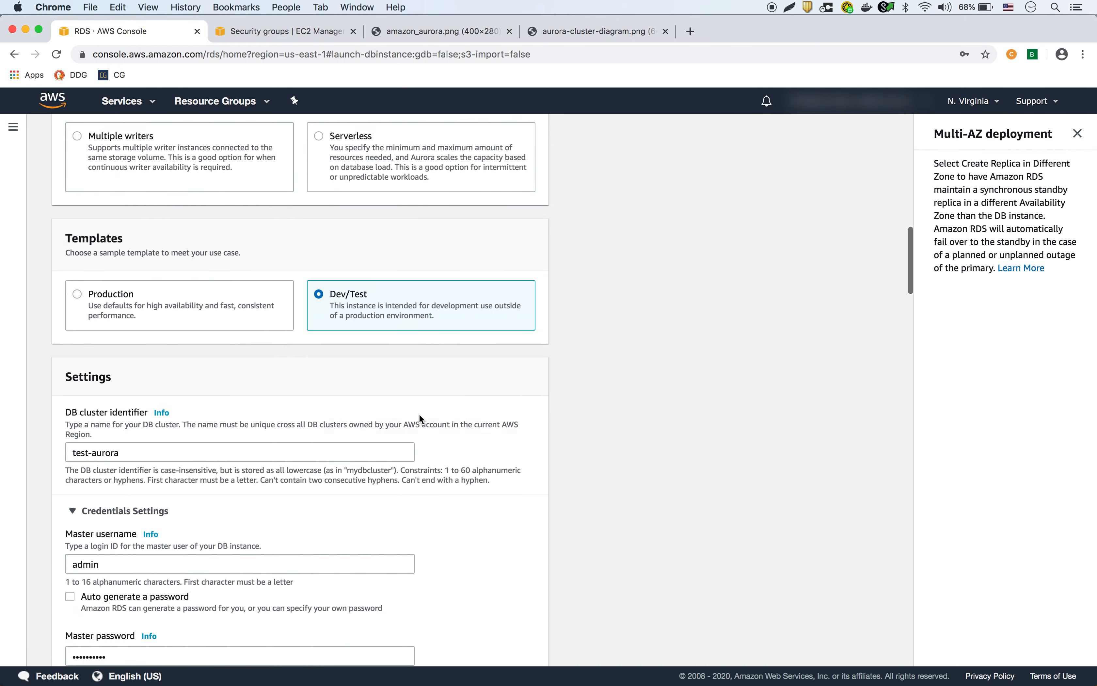
scroll(420, 415, "up", 14)
scroll(419, 415, "down", 5)
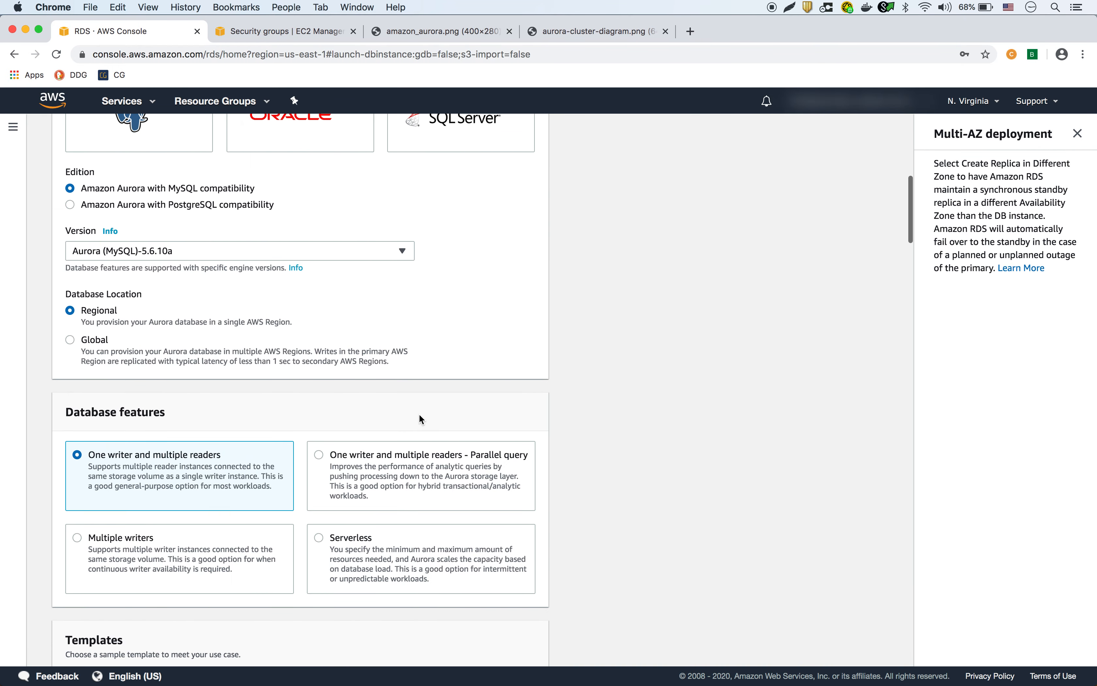
scroll(421, 418, "down", 7)
scroll(419, 413, "down", 15)
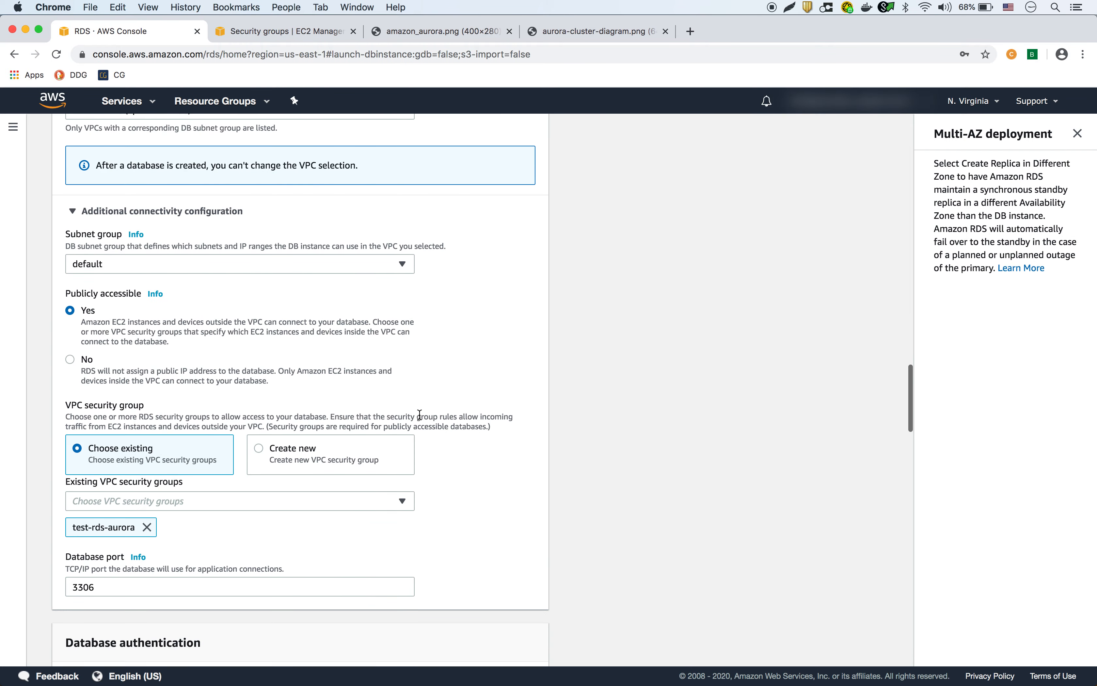
scroll(420, 414, "down", 20)
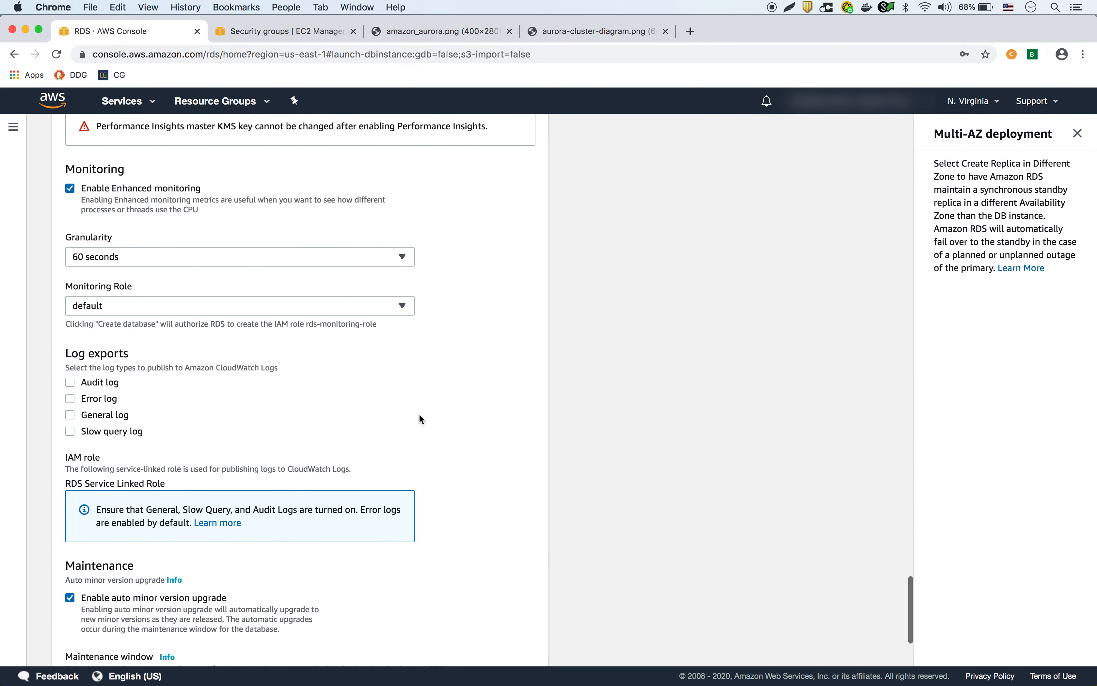
scroll(419, 419, "down", 5)
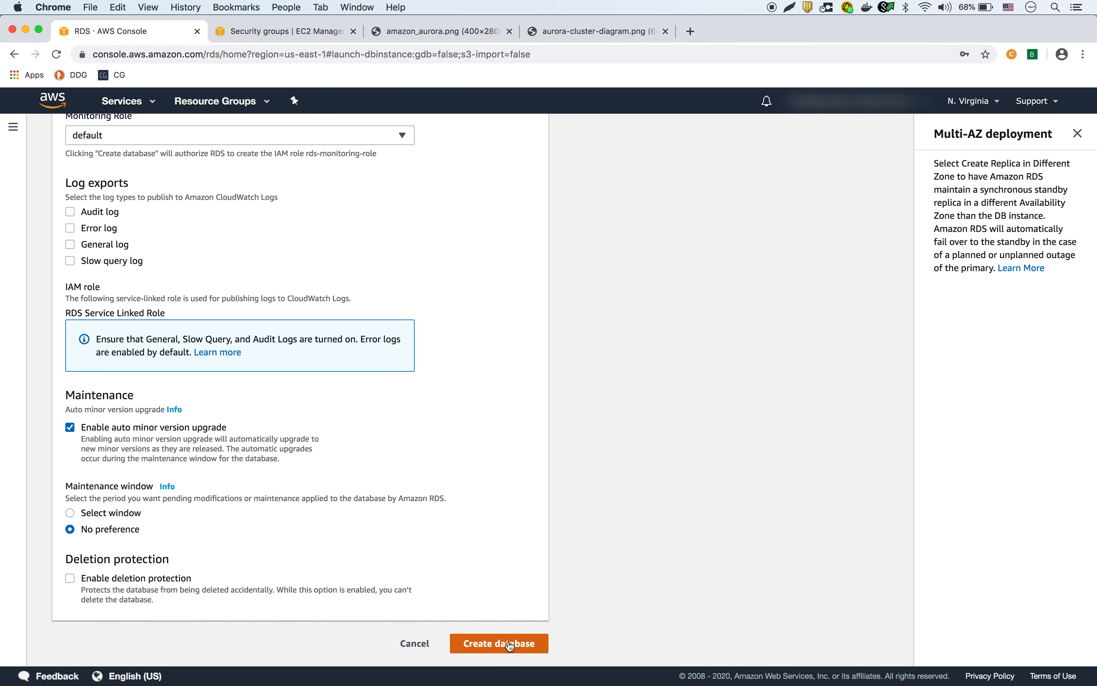
left_click(510, 645)
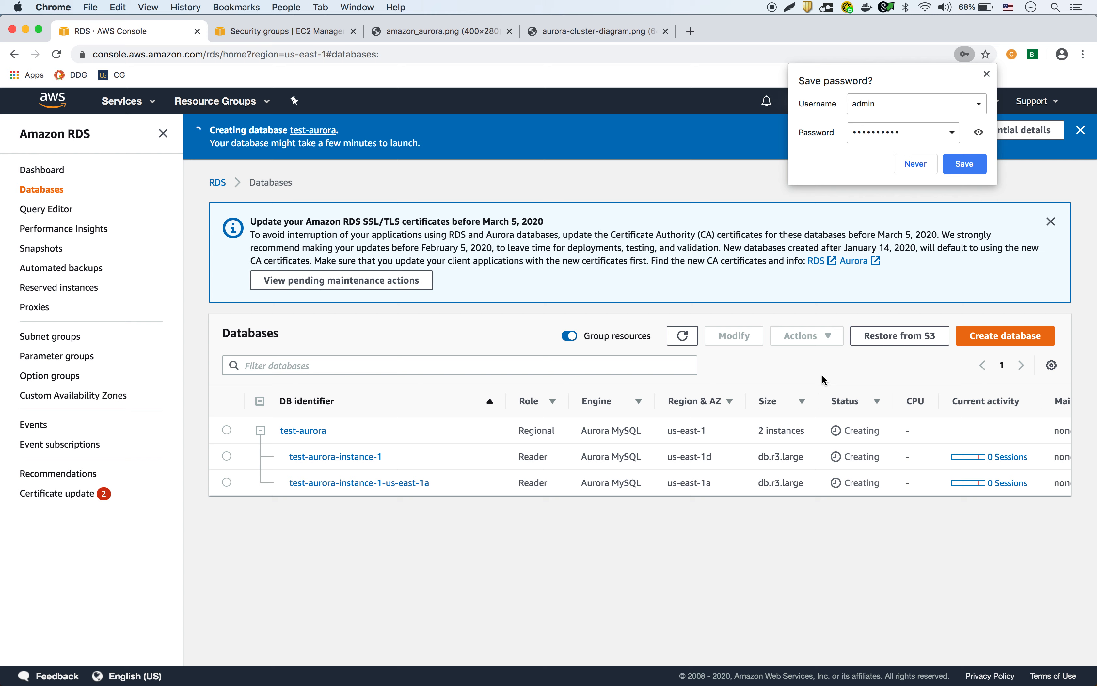
Dismiss the save-password prompt, refresh the Databases list and open the test-aurora cluster's details.
left_click(683, 338)
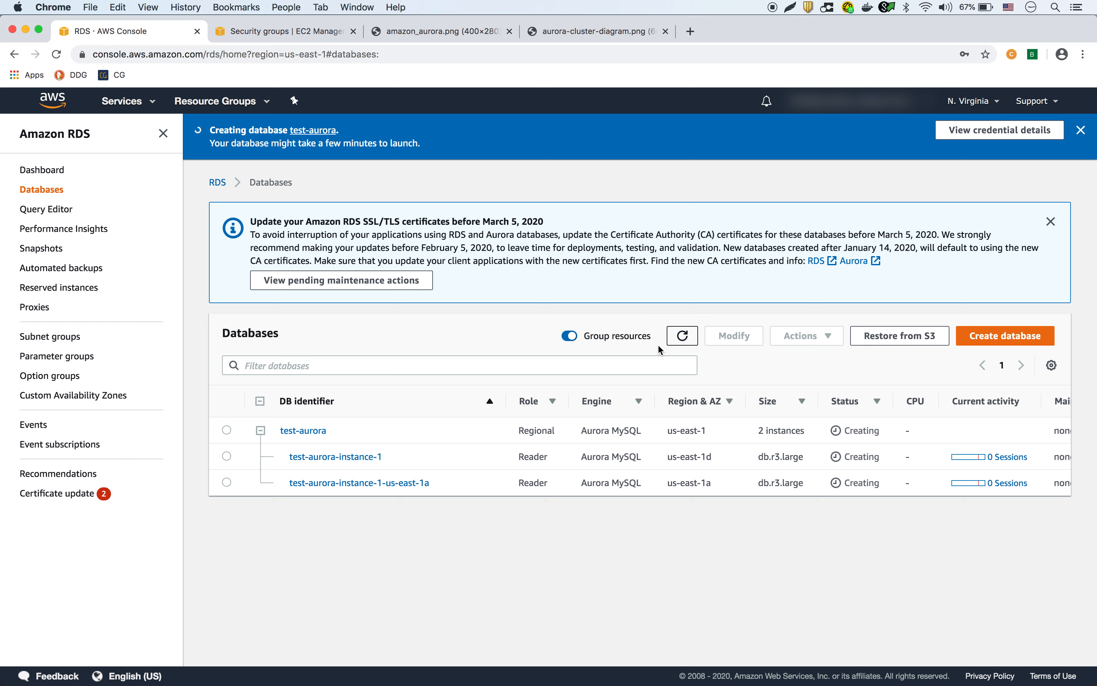
left_click(688, 339)
left_click(227, 456)
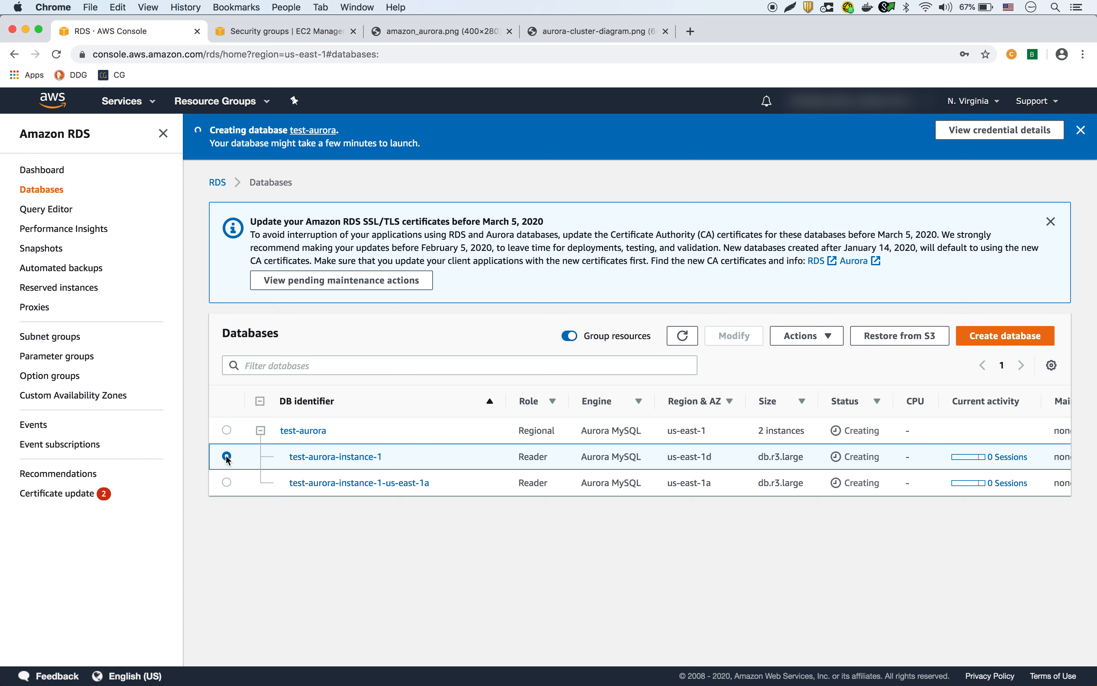
left_click(227, 431)
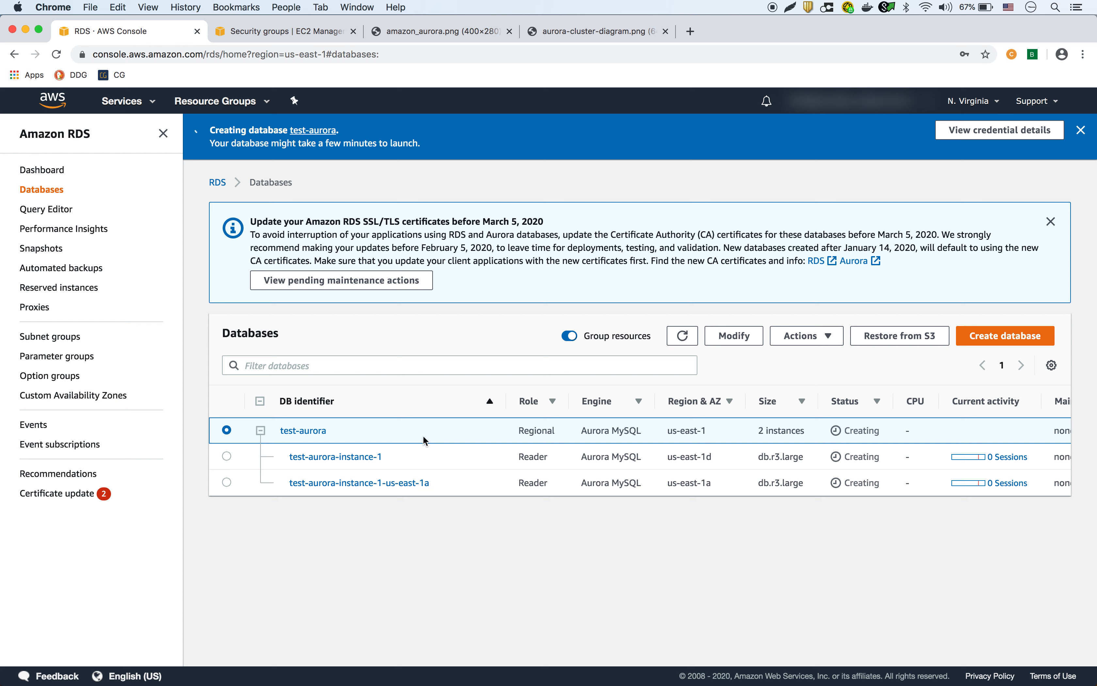
left_click(310, 432)
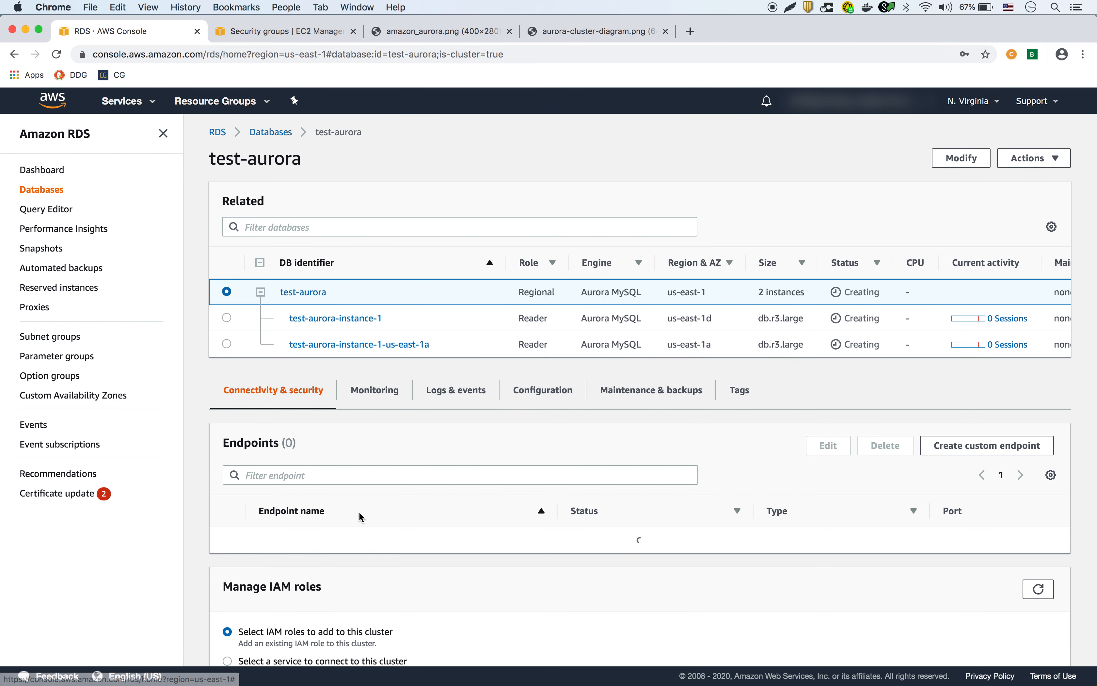
Review the cluster's writer and reader endpoints, then view test-aurora-instance-1's details.
scroll(360, 514, "down", 2)
scroll(361, 517, "up", 2)
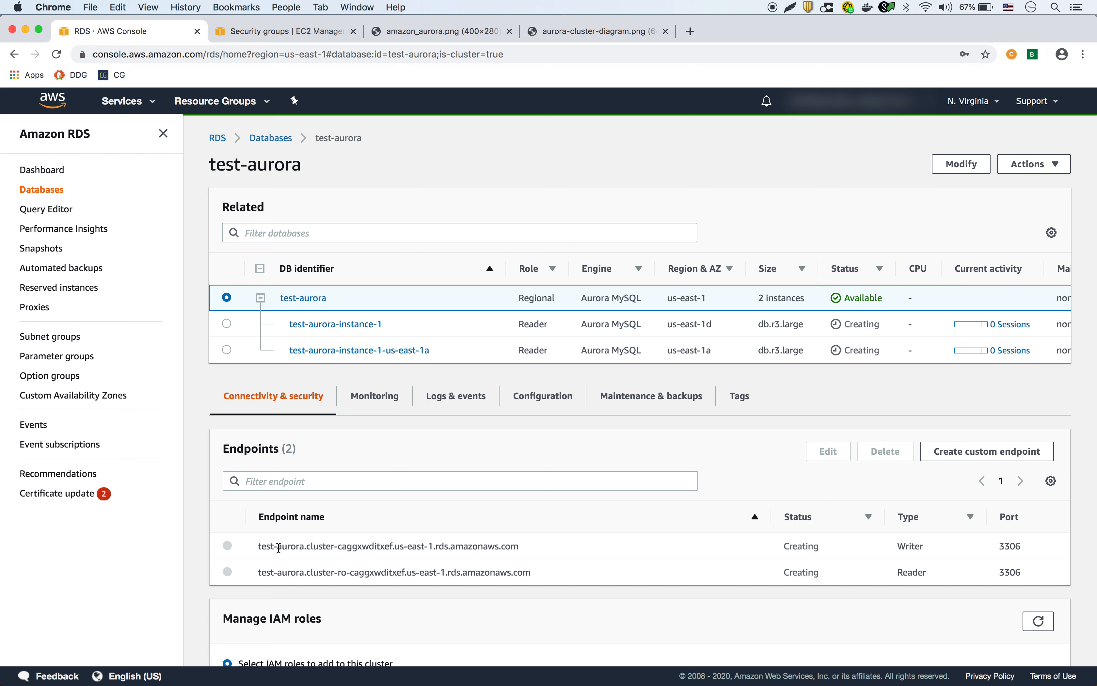
left_click_drag(525, 545, 253, 552)
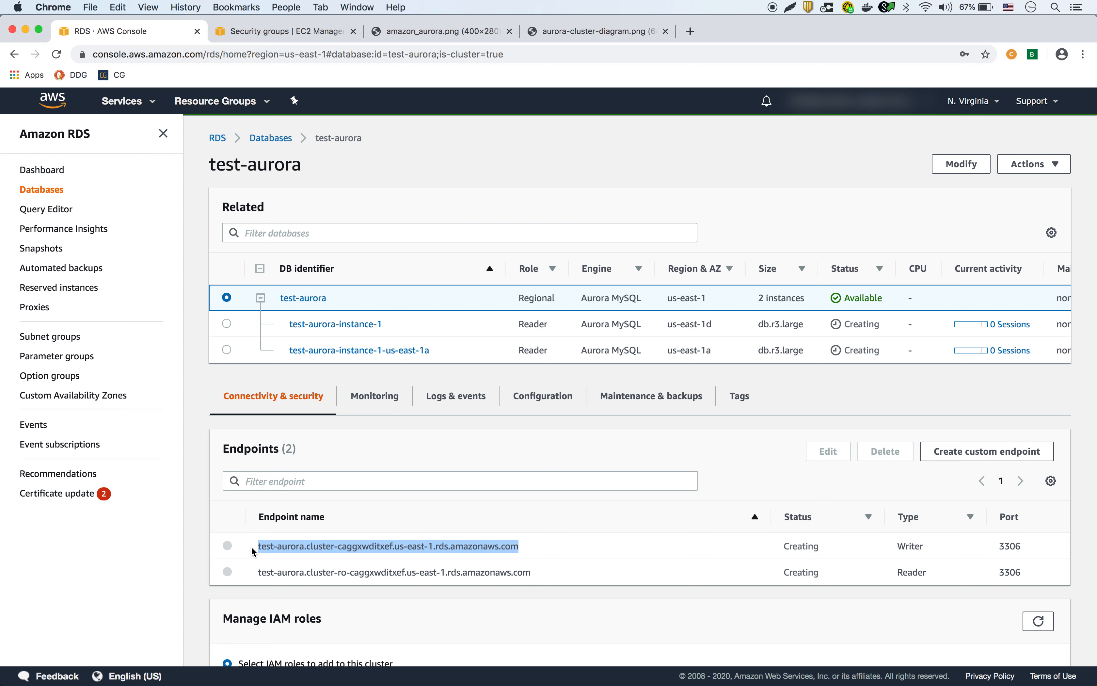
left_click_drag(539, 575, 254, 580)
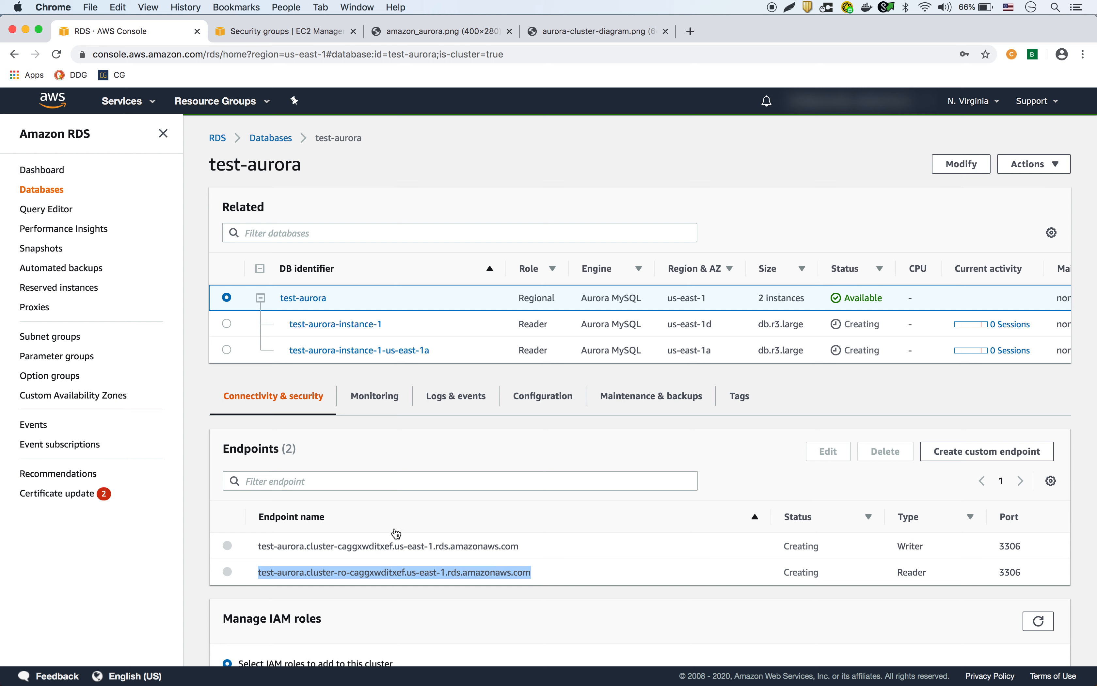
left_click(333, 328)
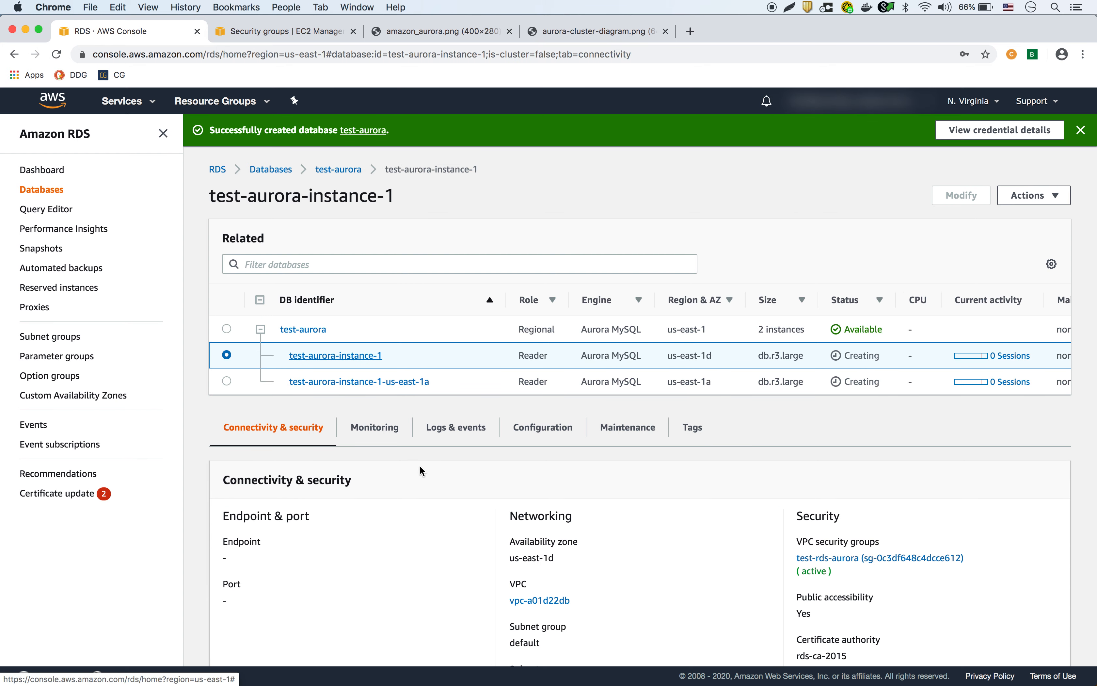
scroll(422, 470, "down", 5)
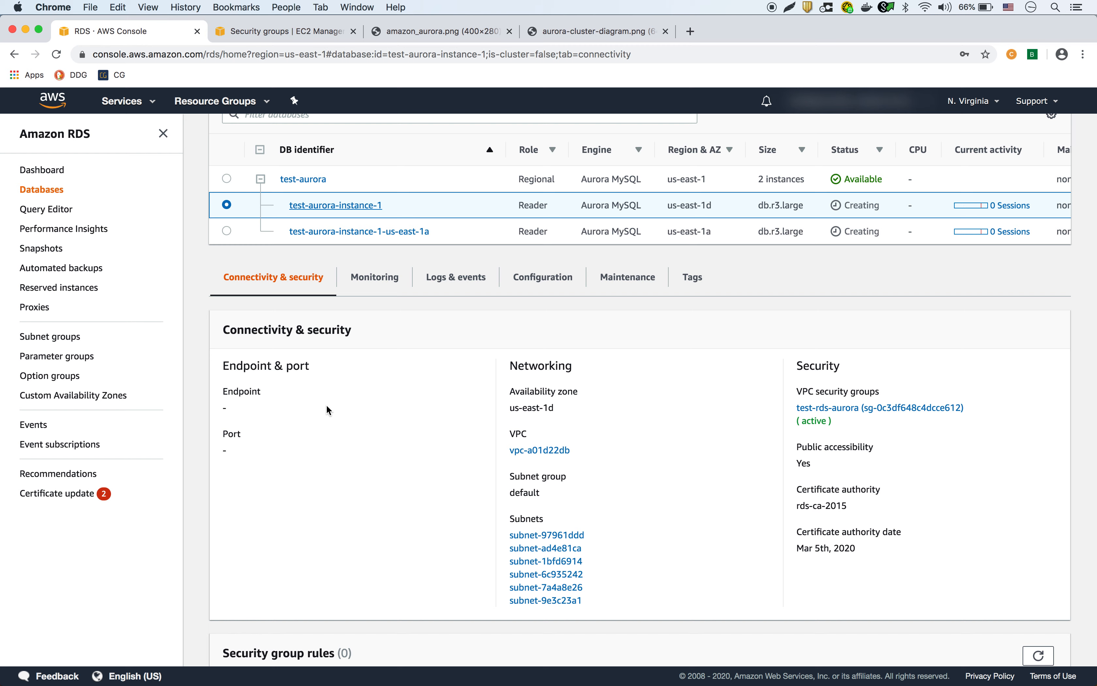
scroll(329, 410, "up", 2)
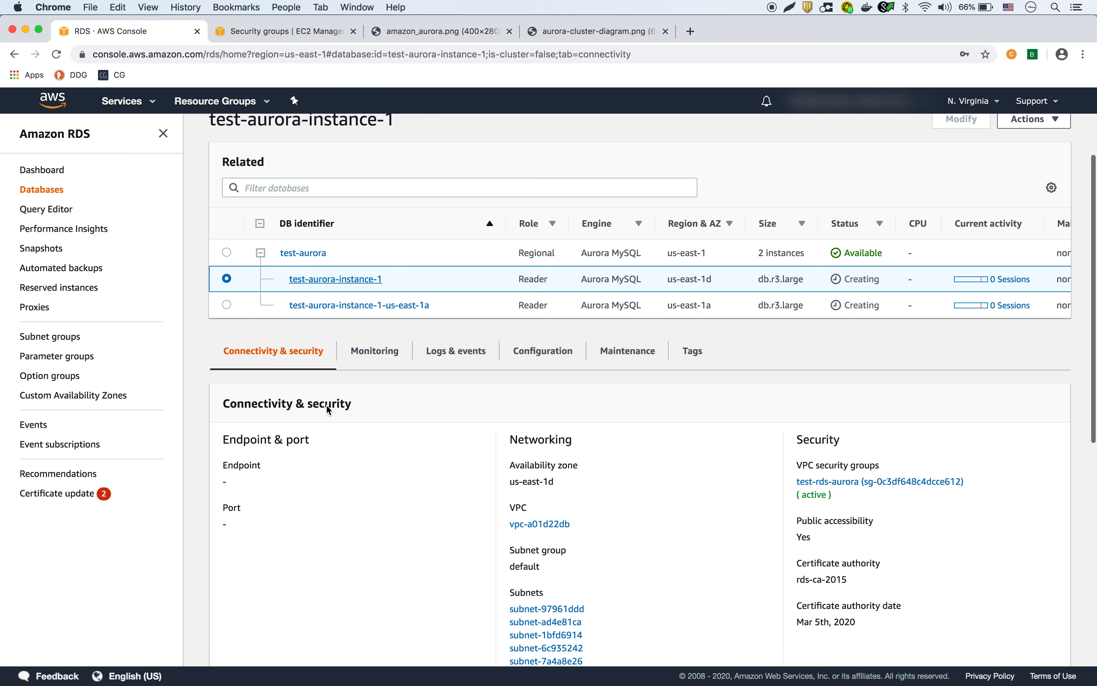
left_click(308, 254)
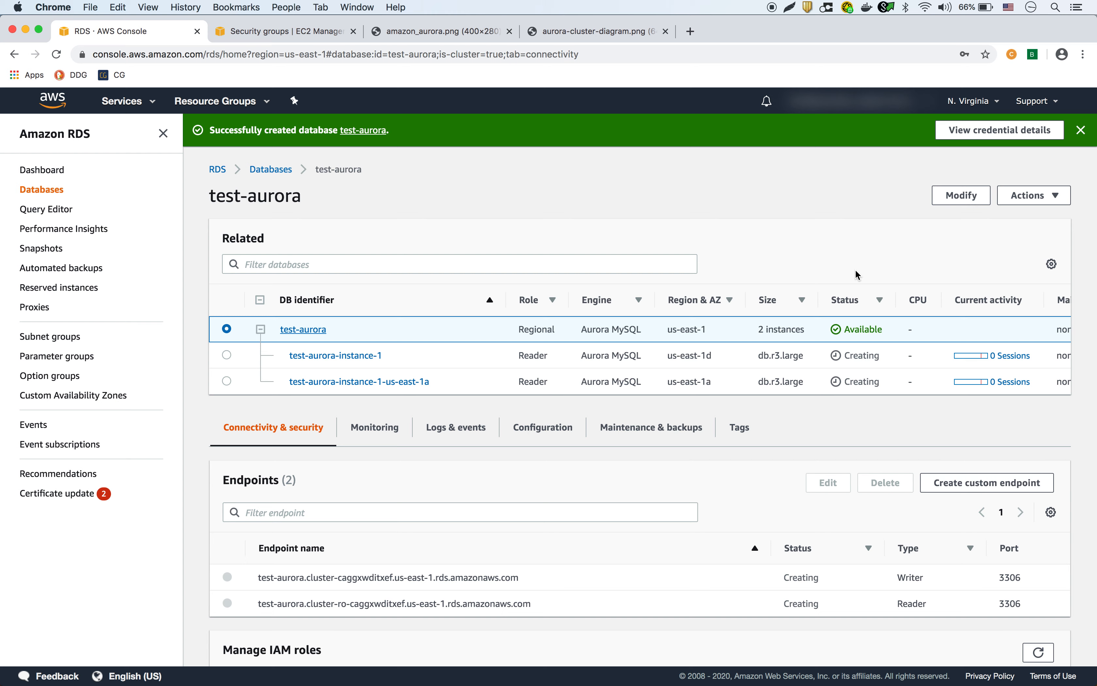
Return to the Databases list and check the writer (us-east-1d) and reader (us-east-1a) zones.
left_click(270, 169)
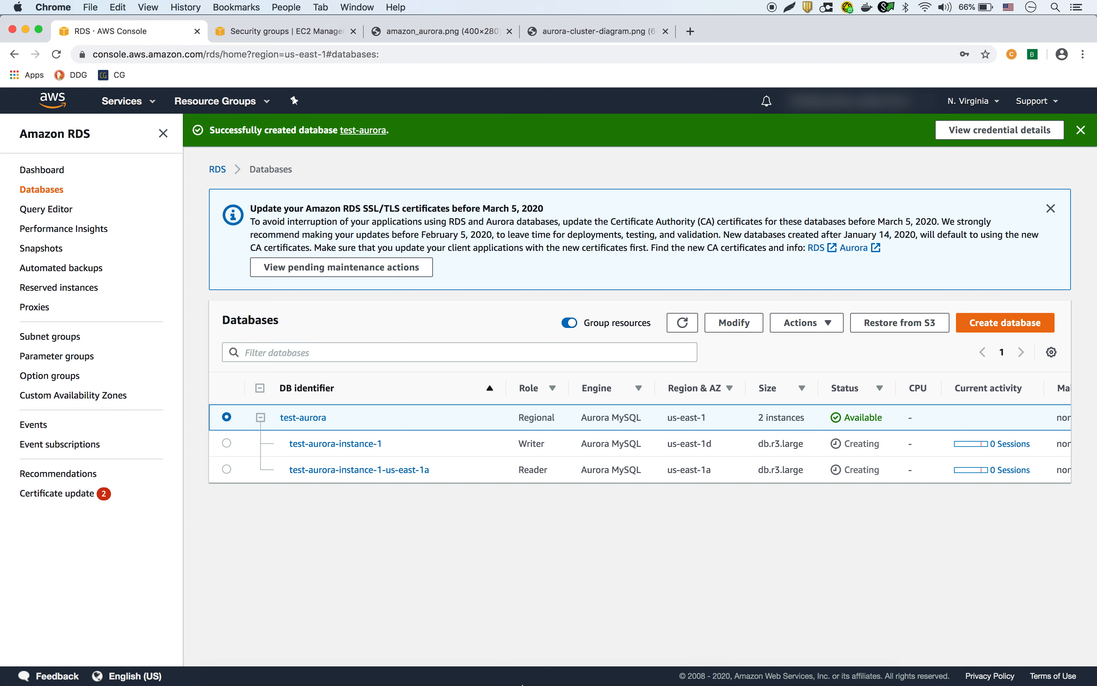
left_click(495, 659)
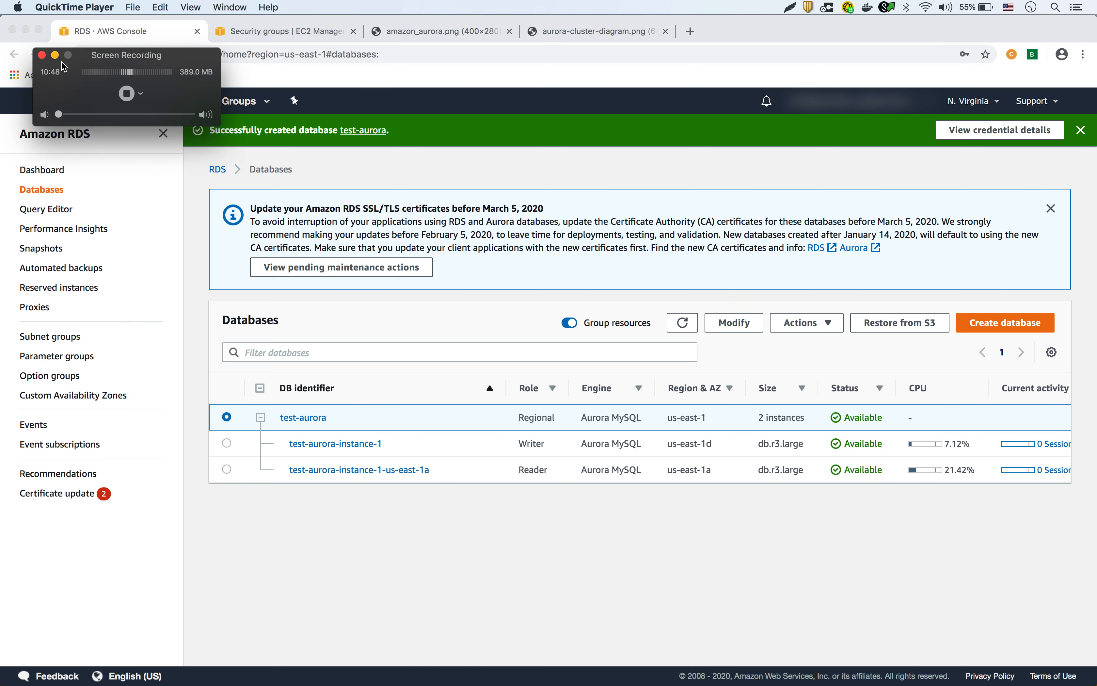
left_click(55, 55)
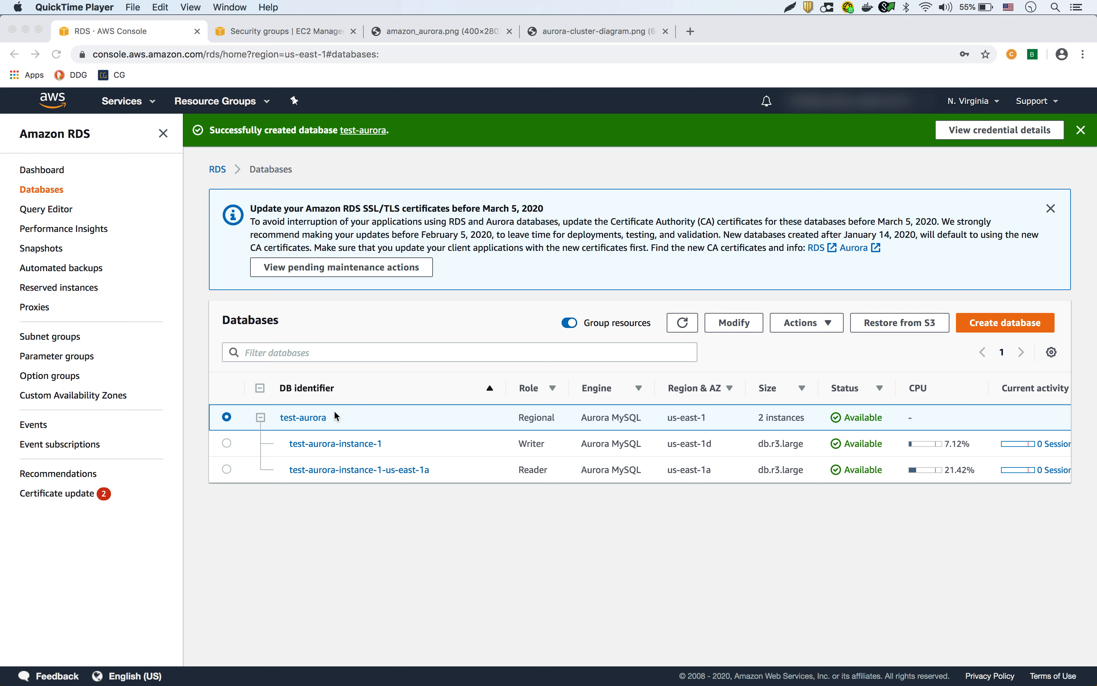
left_click(531, 447)
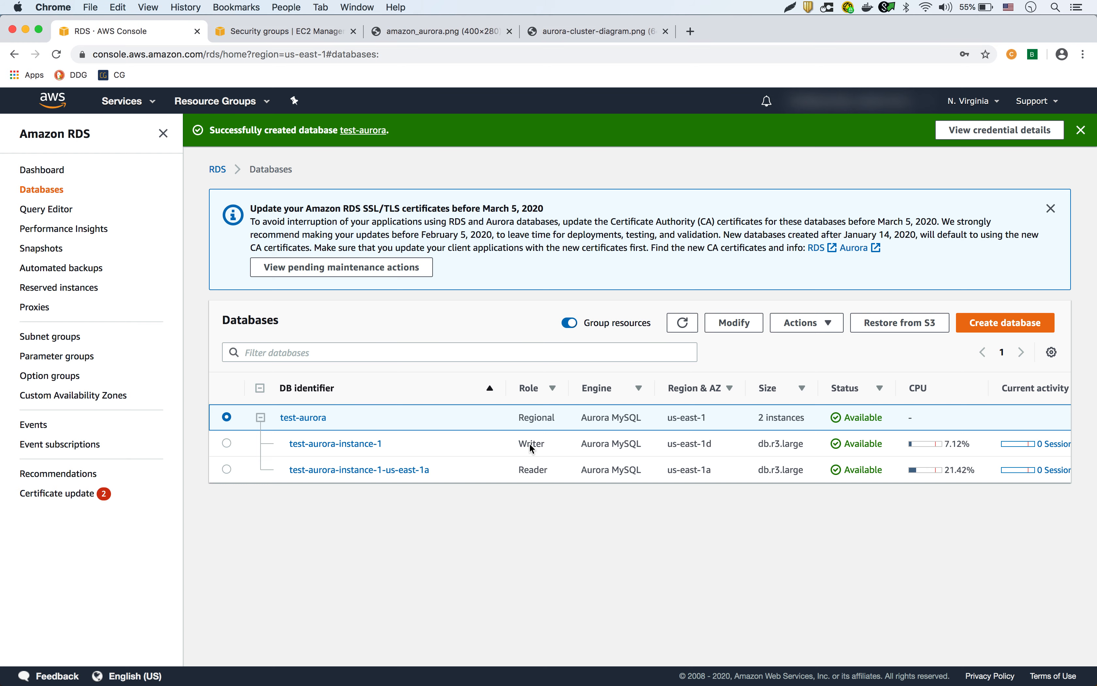
left_click(531, 473)
left_click_drag(713, 447, 698, 445)
left_click(703, 469)
left_click_drag(703, 469, 712, 470)
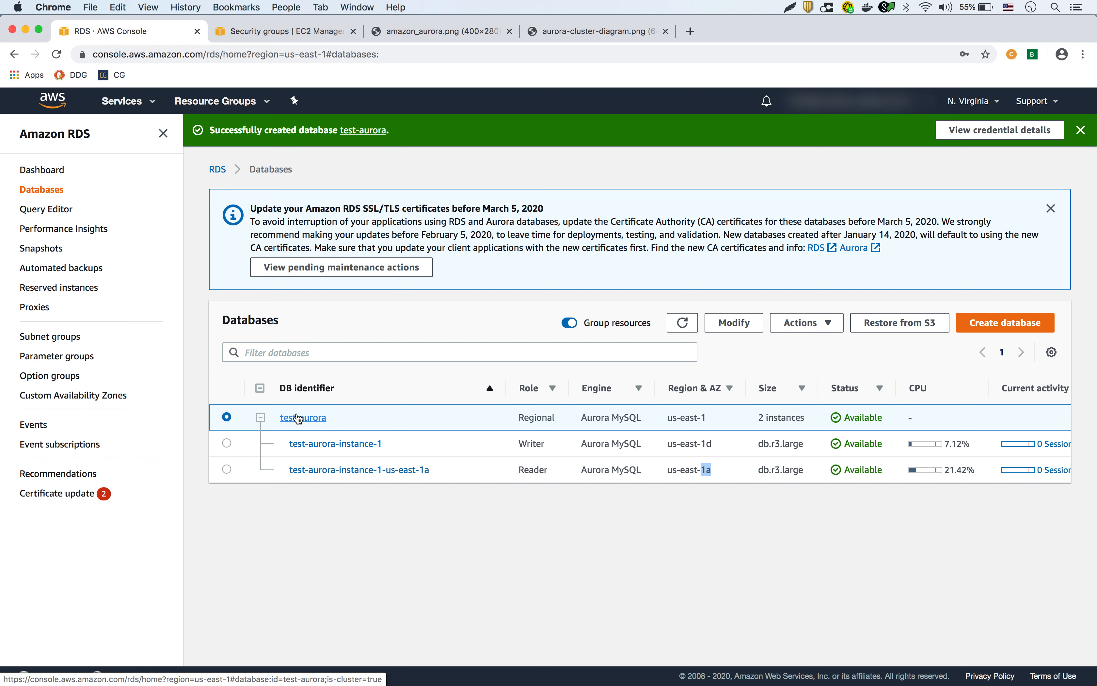
Review the endpoint addresses of the writer and reader instances.
left_click(315, 448)
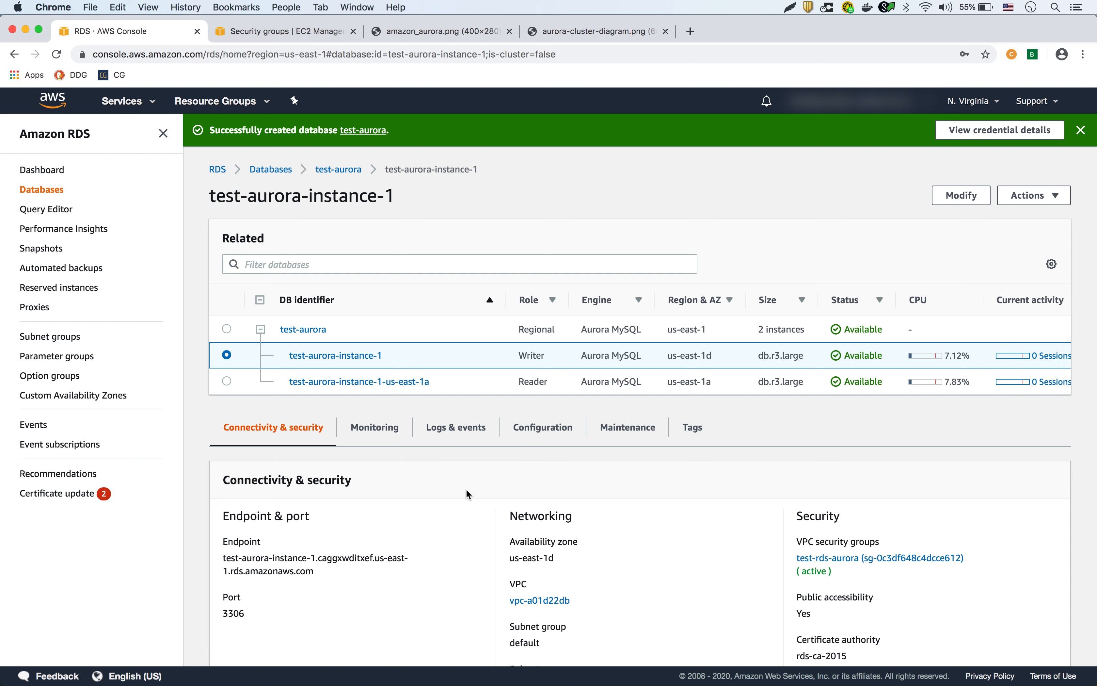
left_click_drag(314, 569, 219, 559)
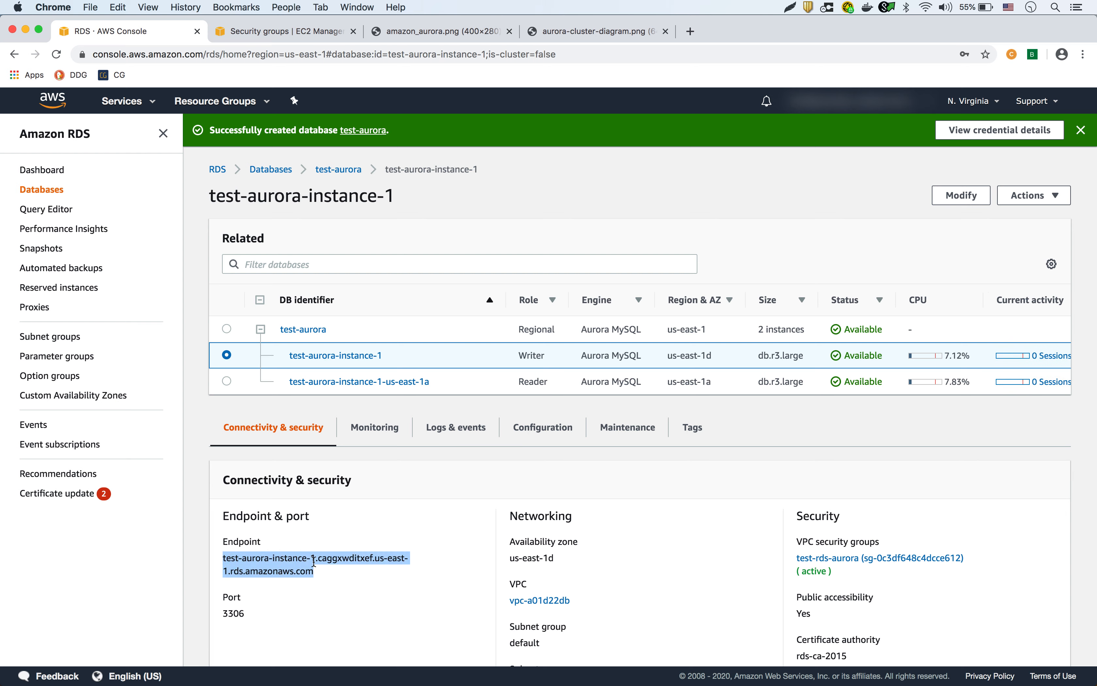
left_click(327, 383)
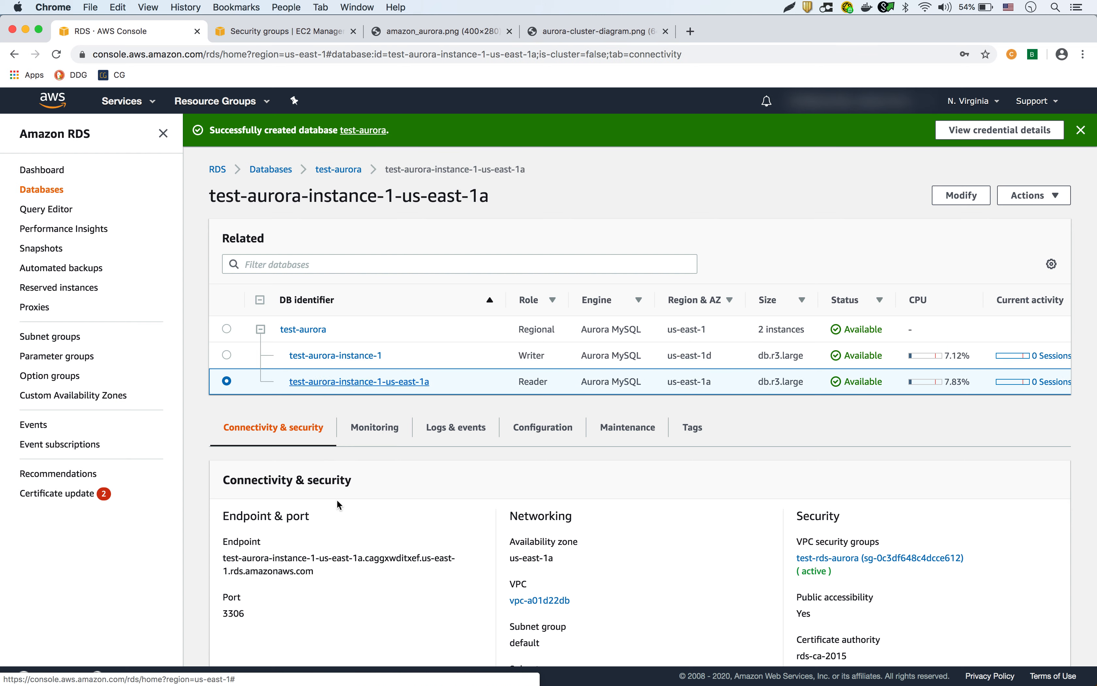
left_click_drag(329, 577, 222, 559)
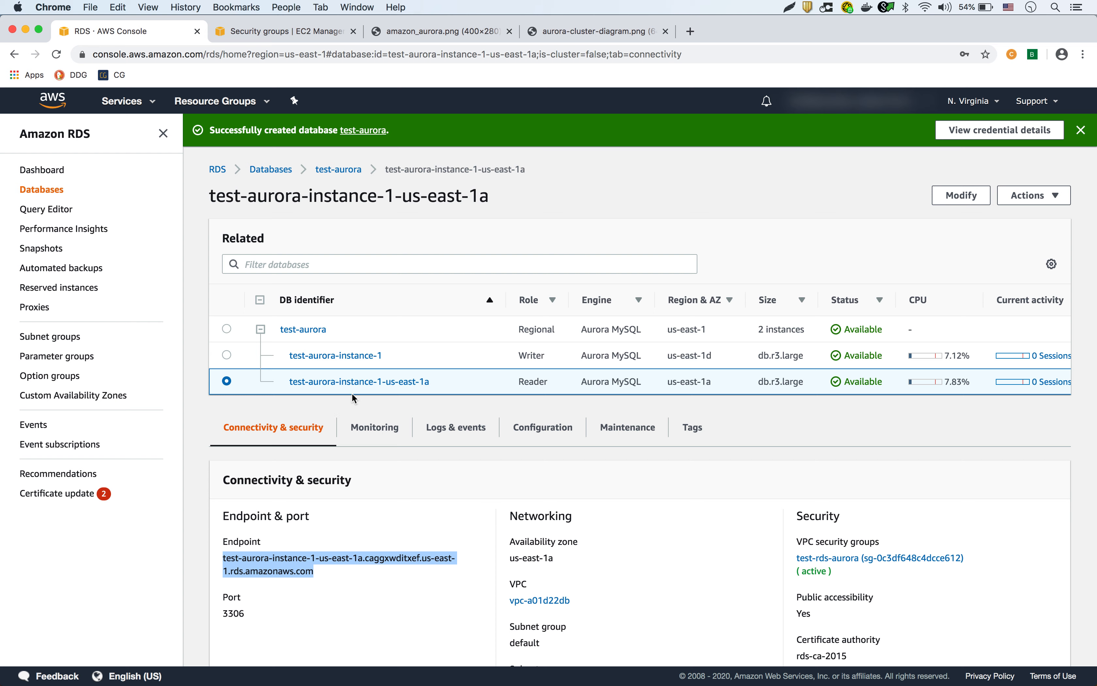
Review the test-aurora cluster's writer and reader endpoints and show its Actions menu.
left_click(300, 330)
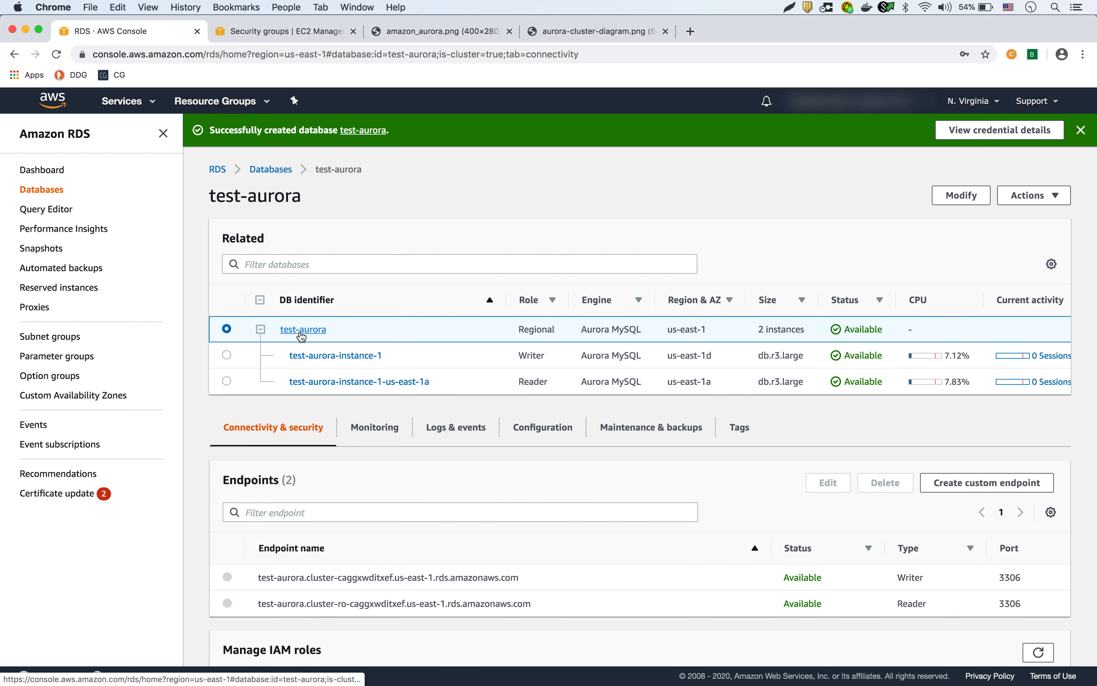
left_click_drag(252, 580, 488, 583)
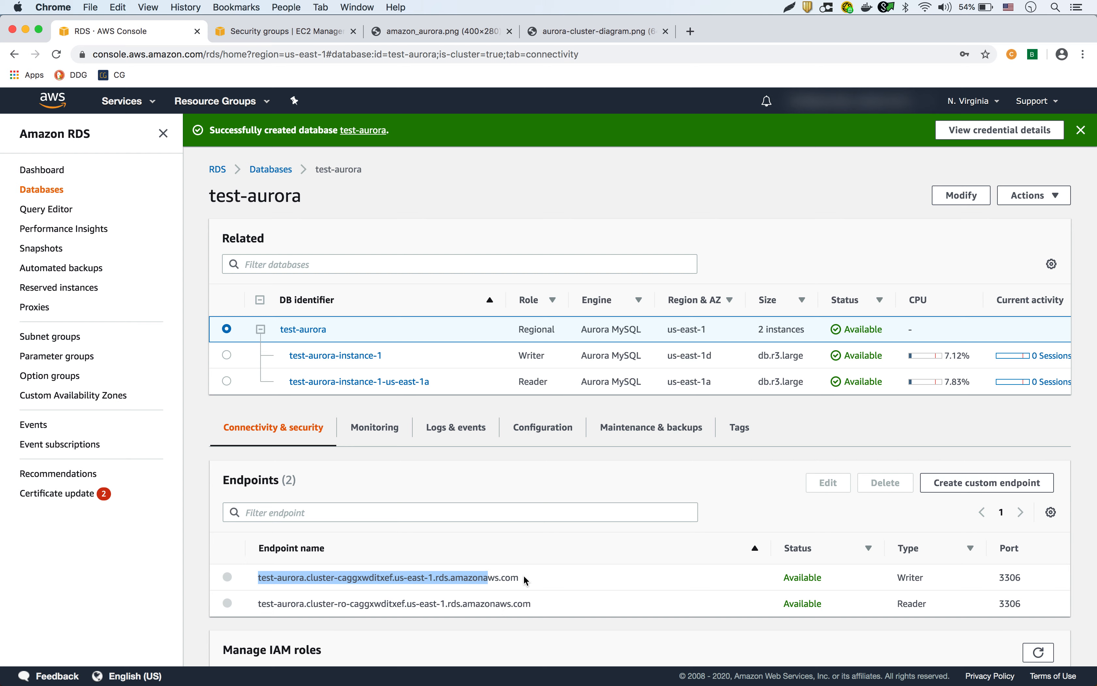
left_click(544, 579)
left_click_drag(543, 606, 257, 600)
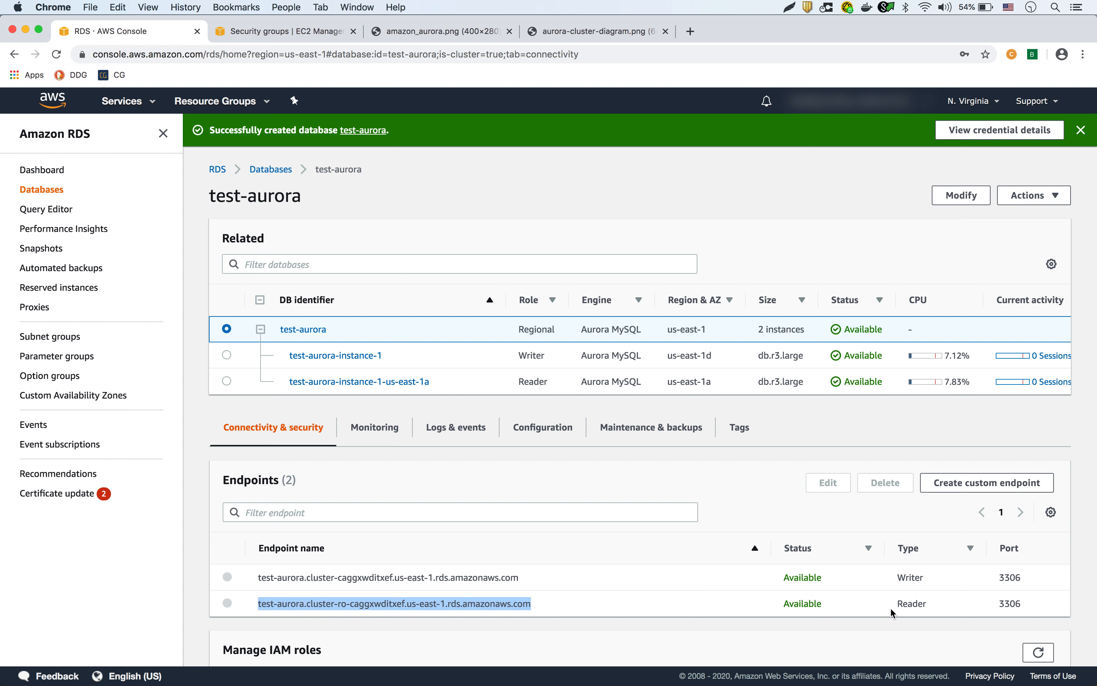
left_click(363, 605)
double_click(341, 604)
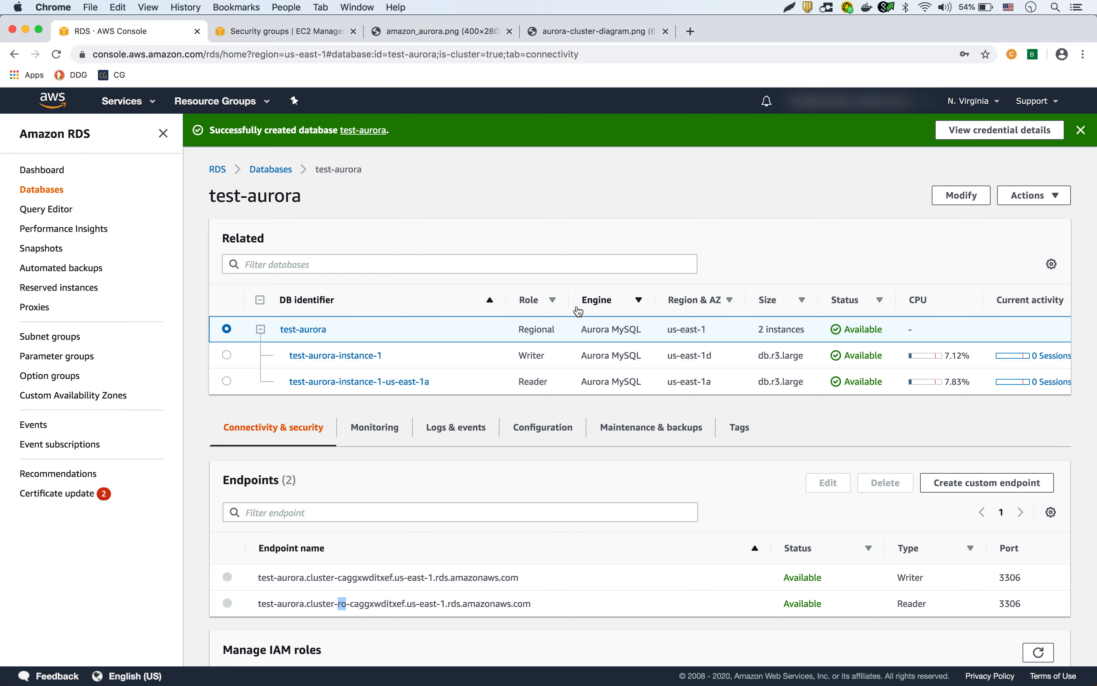
left_click(1055, 198)
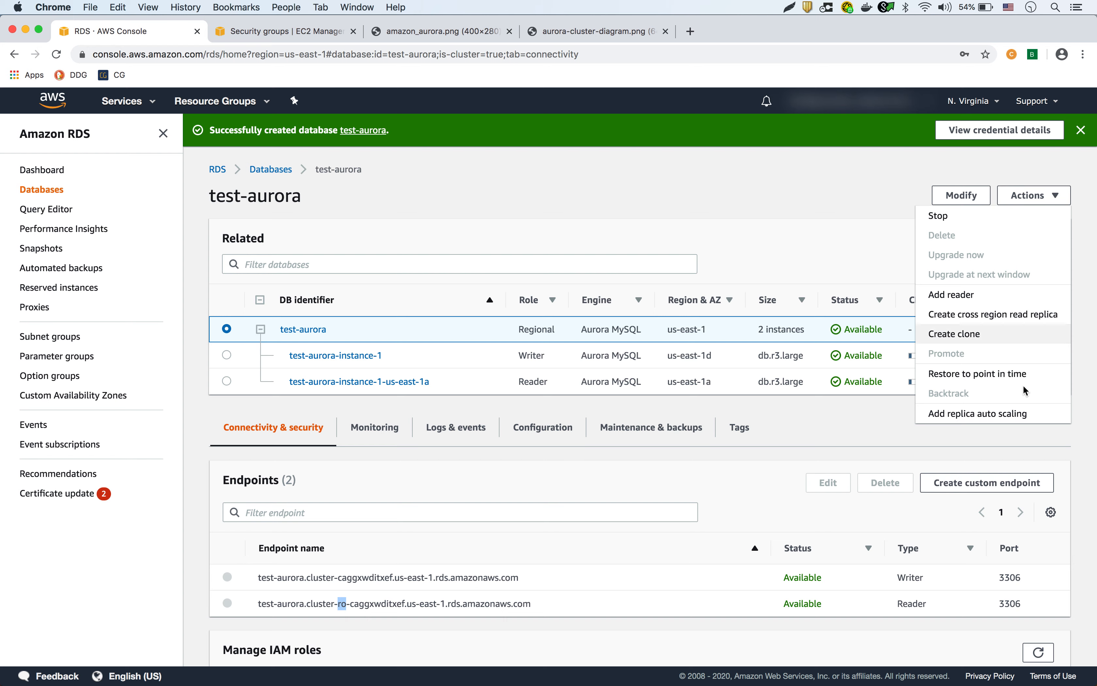
Start replica auto scaling with policy name test and a 3% average CPU target.
left_click(989, 415)
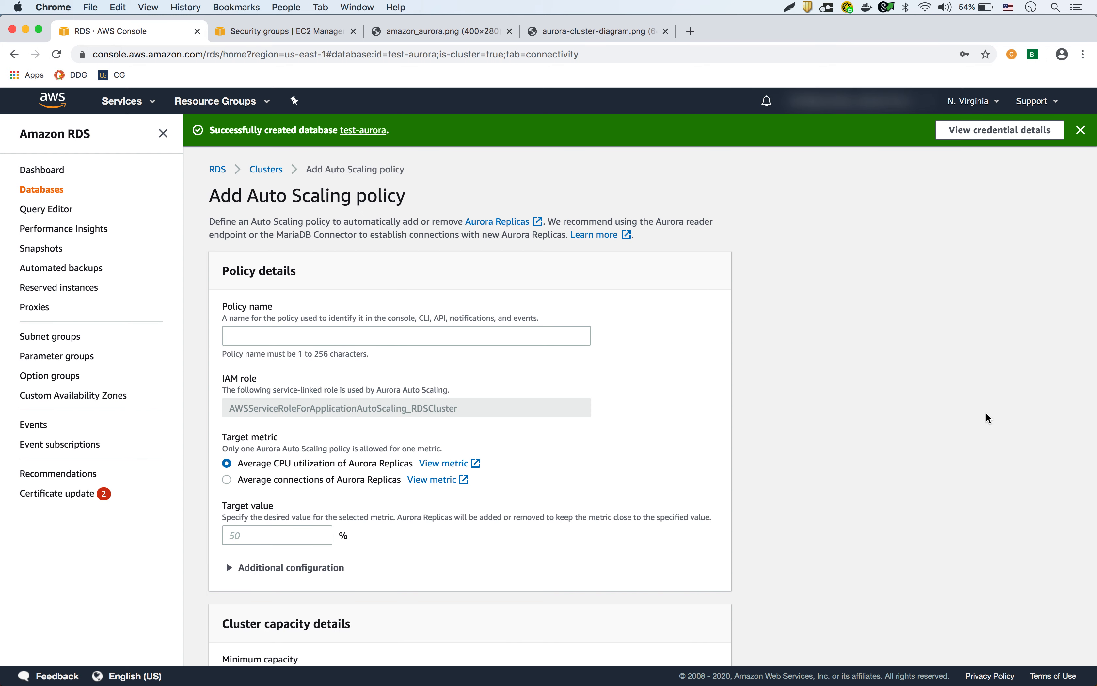
left_click(479, 334)
type("test")
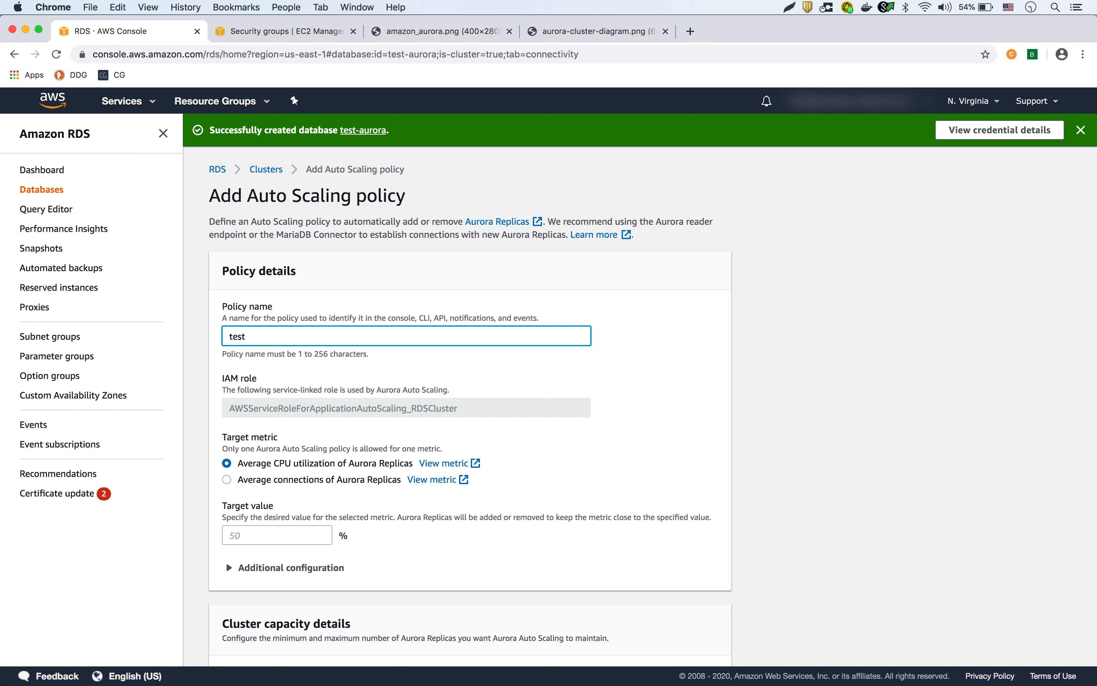
scroll(447, 427, "down", 2)
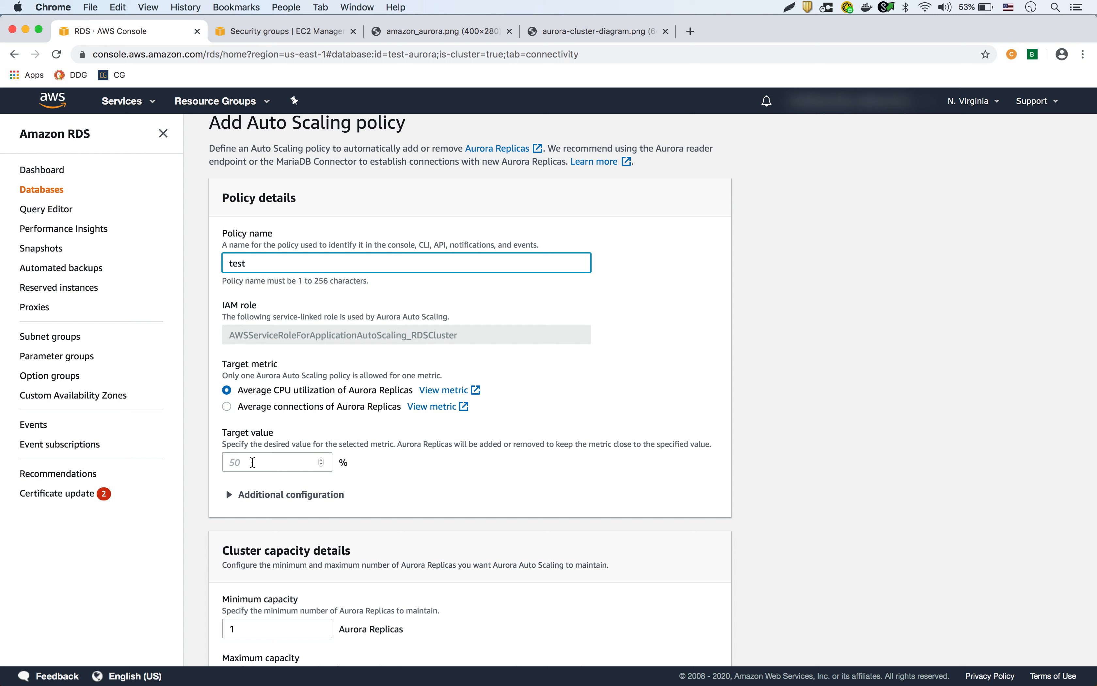
left_click(253, 462)
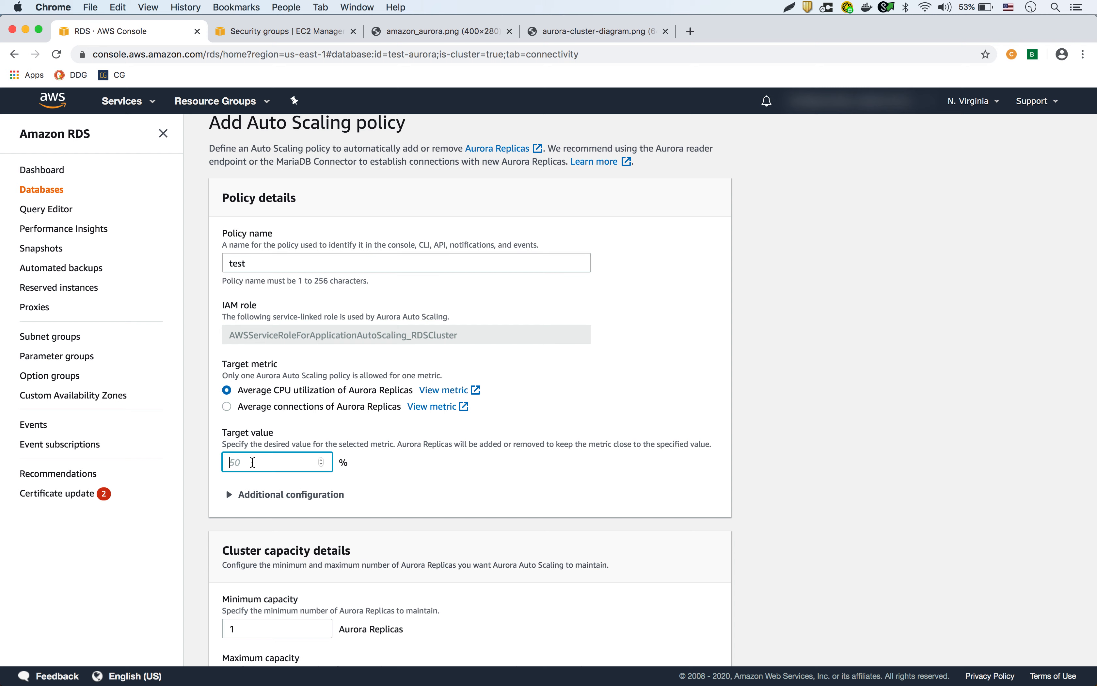
type("3")
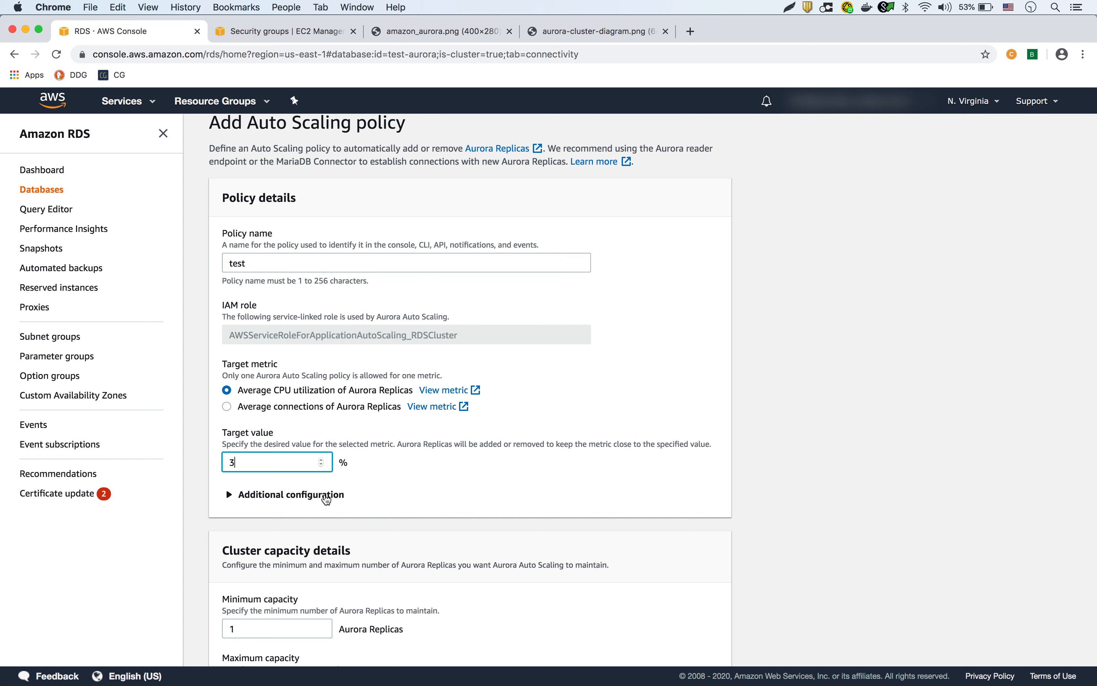
Lower maximum capacity from 15 to 10 Aurora Replicas and add the policy.
scroll(327, 499, "down", 3)
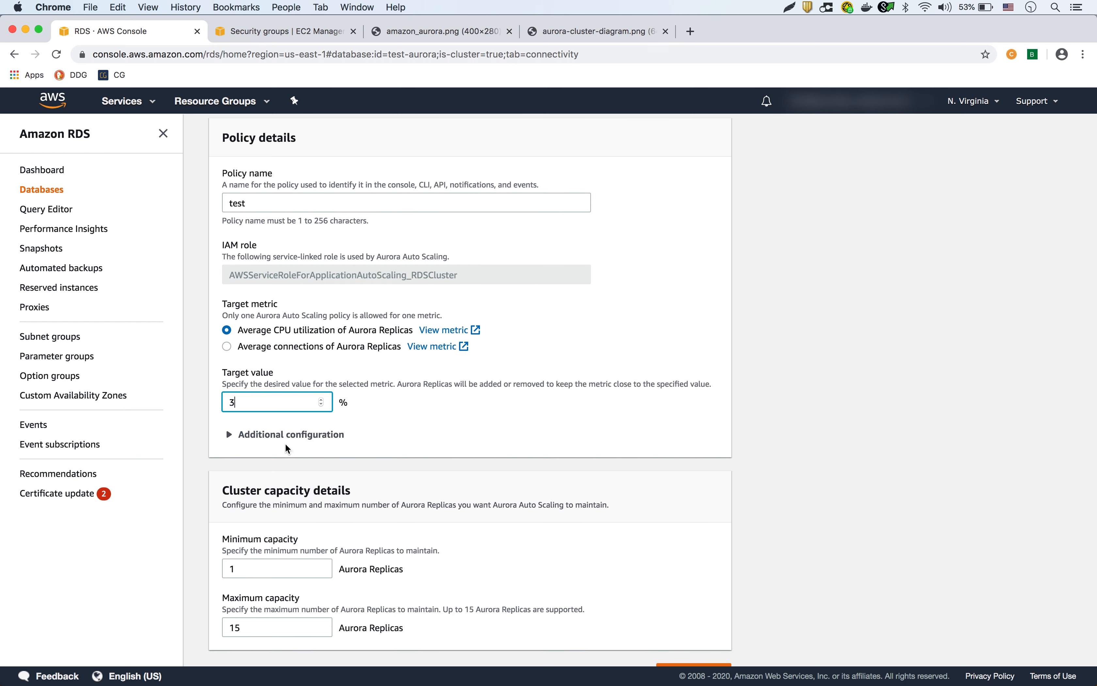
scroll(343, 520, "down", 1)
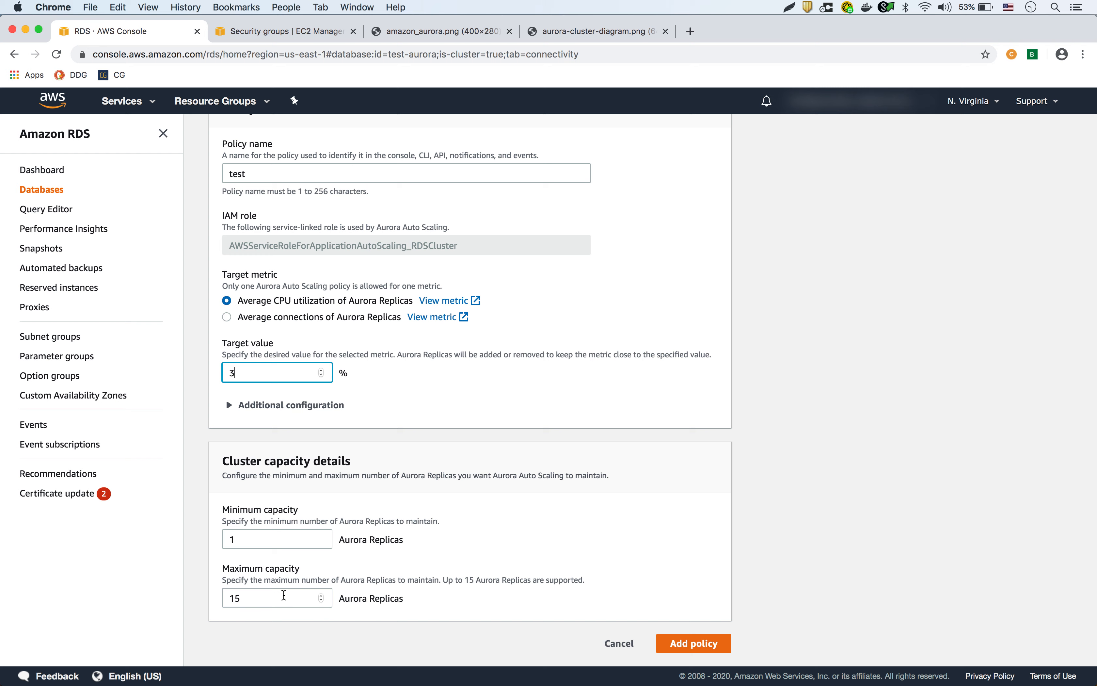
left_click(262, 600)
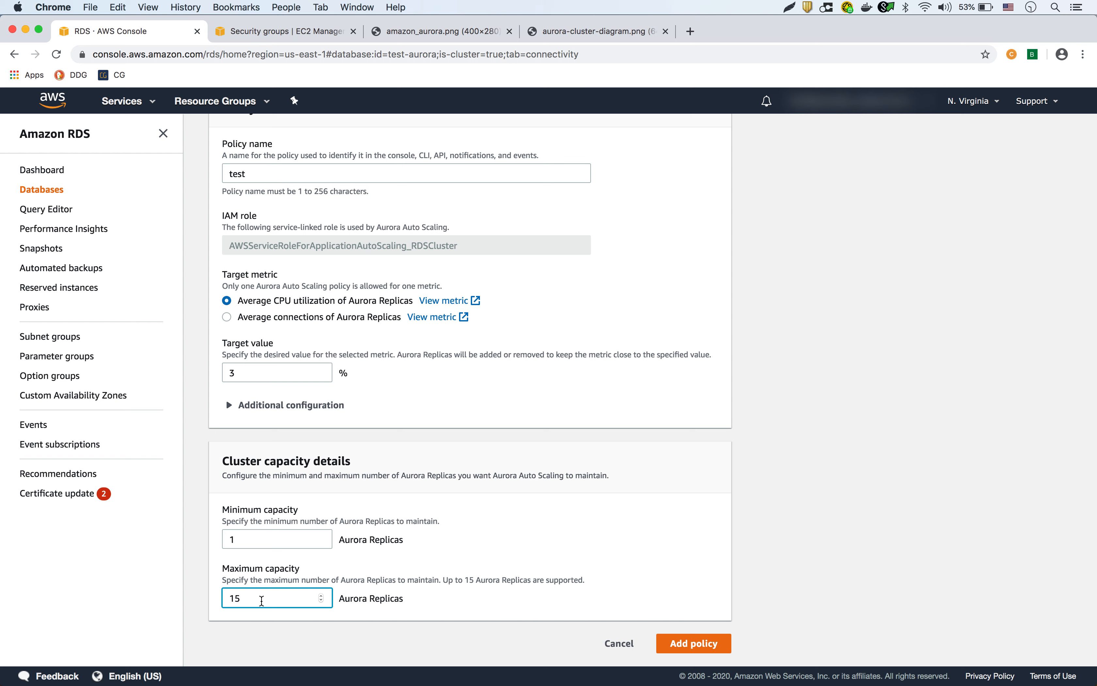
key("BackSpace")
key("BackSpace")
type("10")
left_click(263, 408)
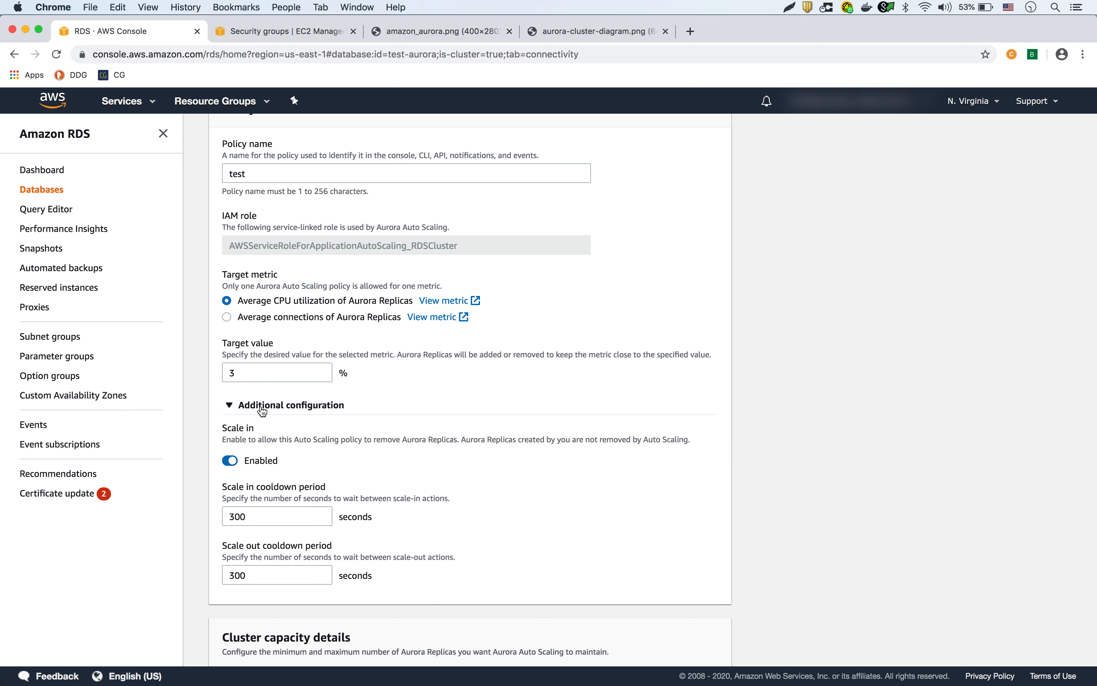
left_click(262, 409)
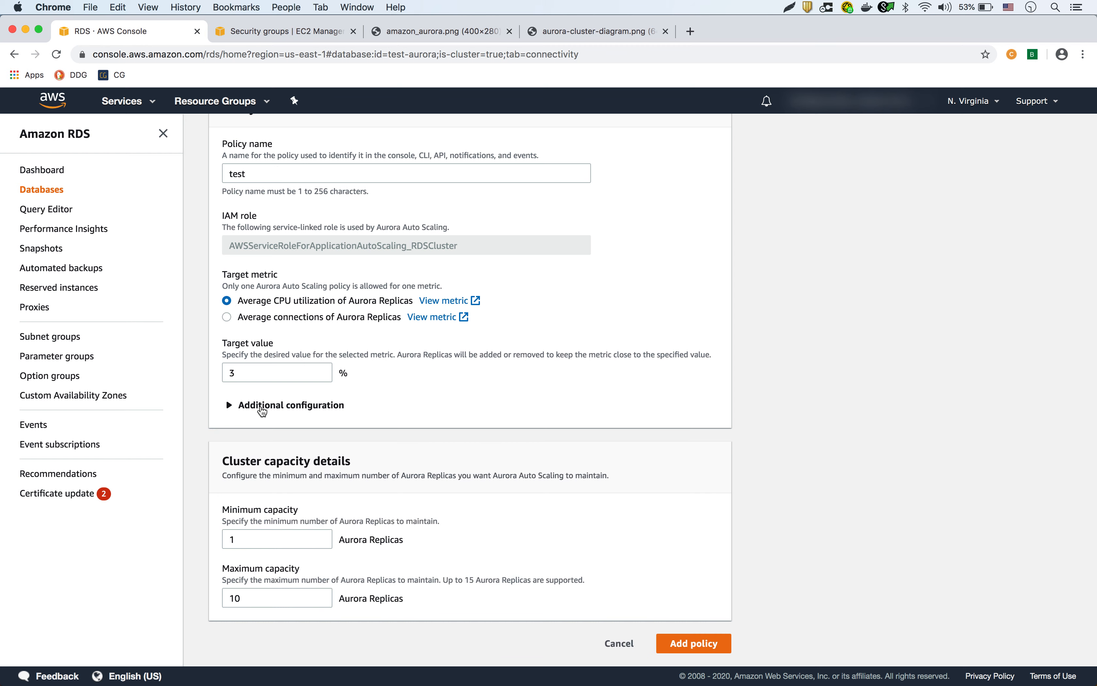
scroll(468, 473, "up", 3)
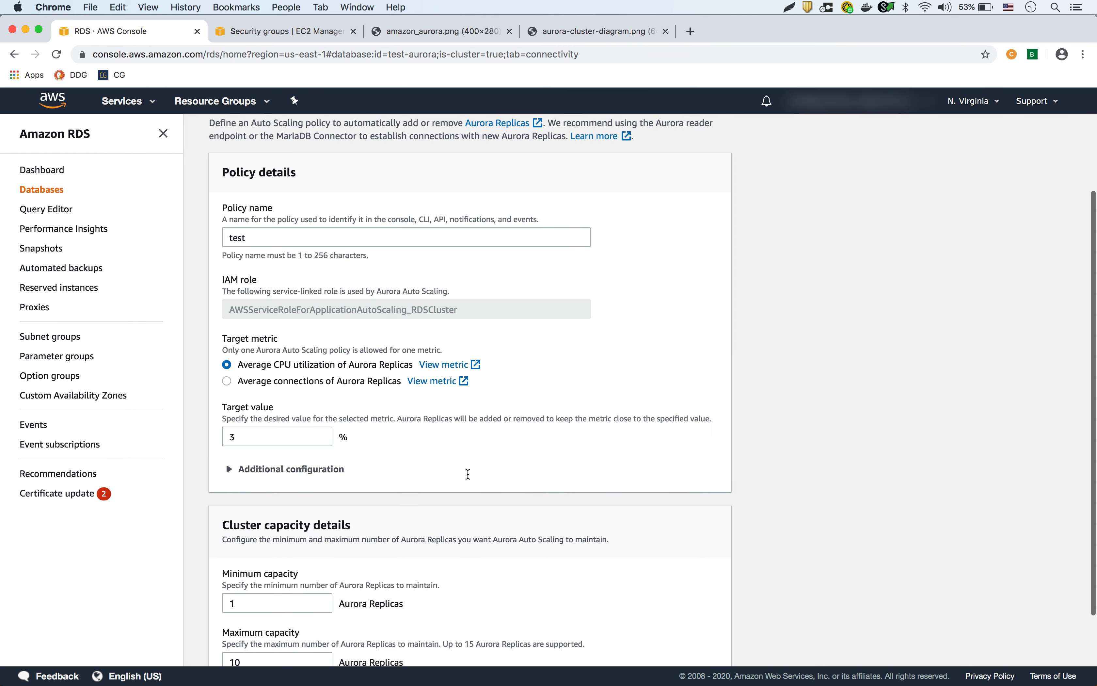
scroll(468, 477, "down", 3)
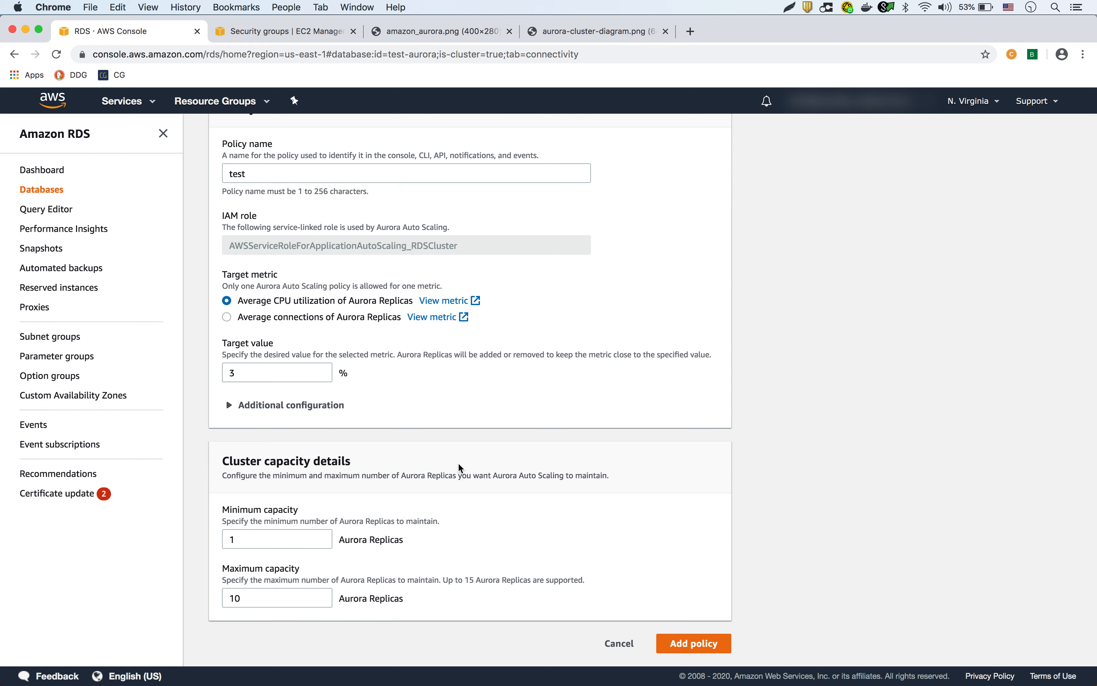
scroll(461, 420, "up", 3)
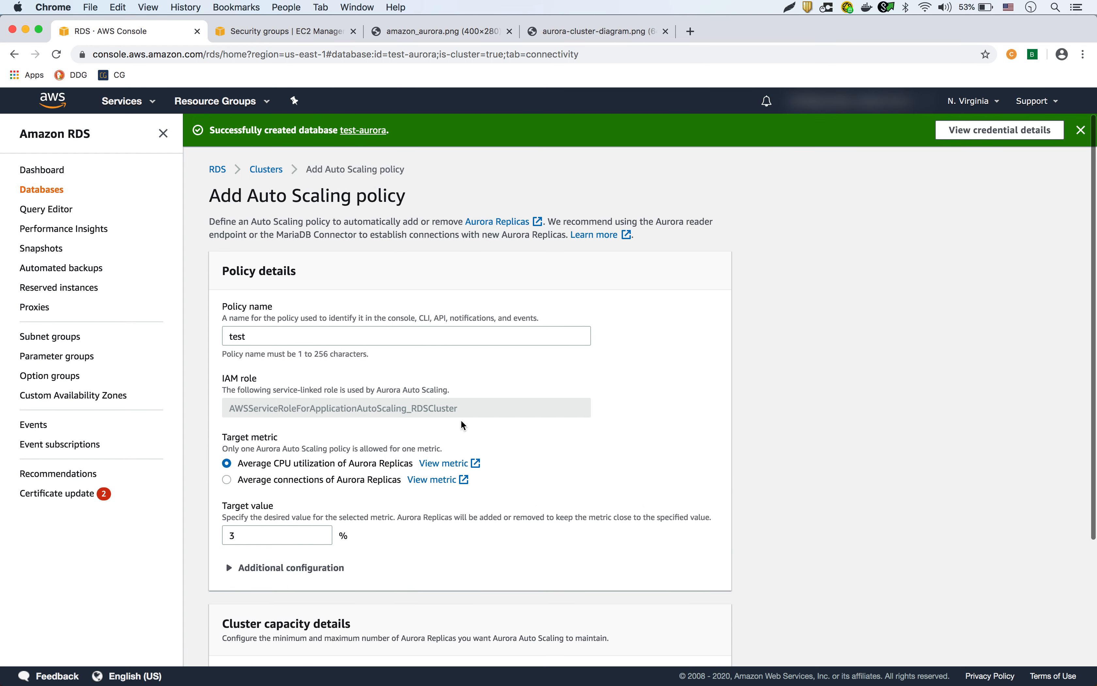
scroll(461, 420, "down", 3)
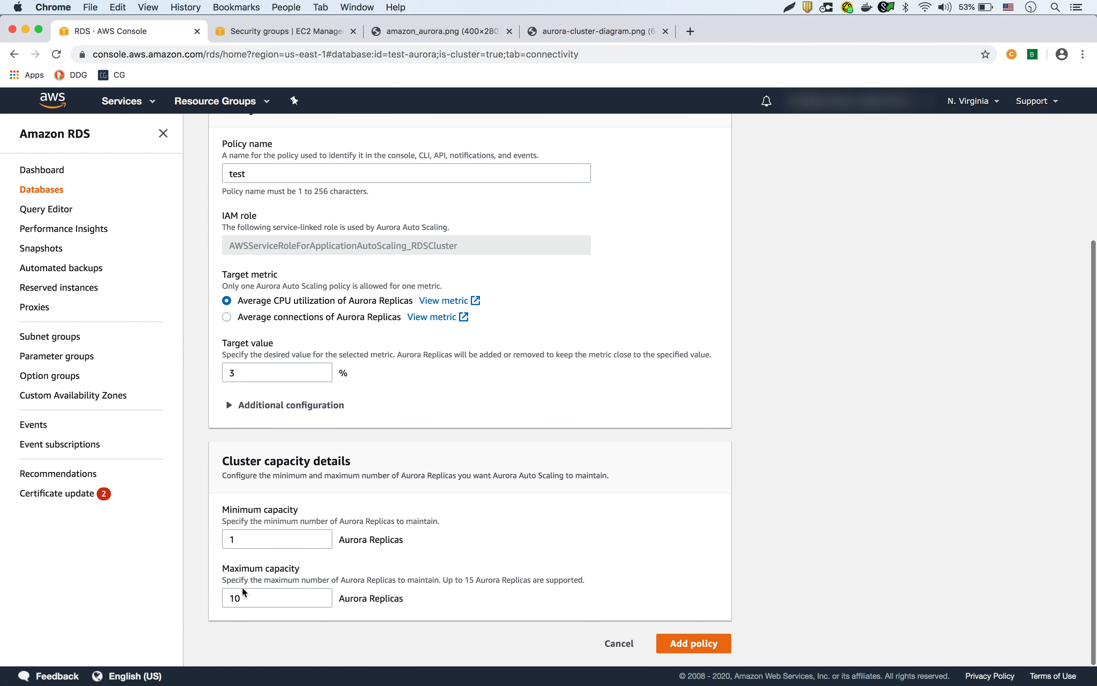
left_click(247, 372)
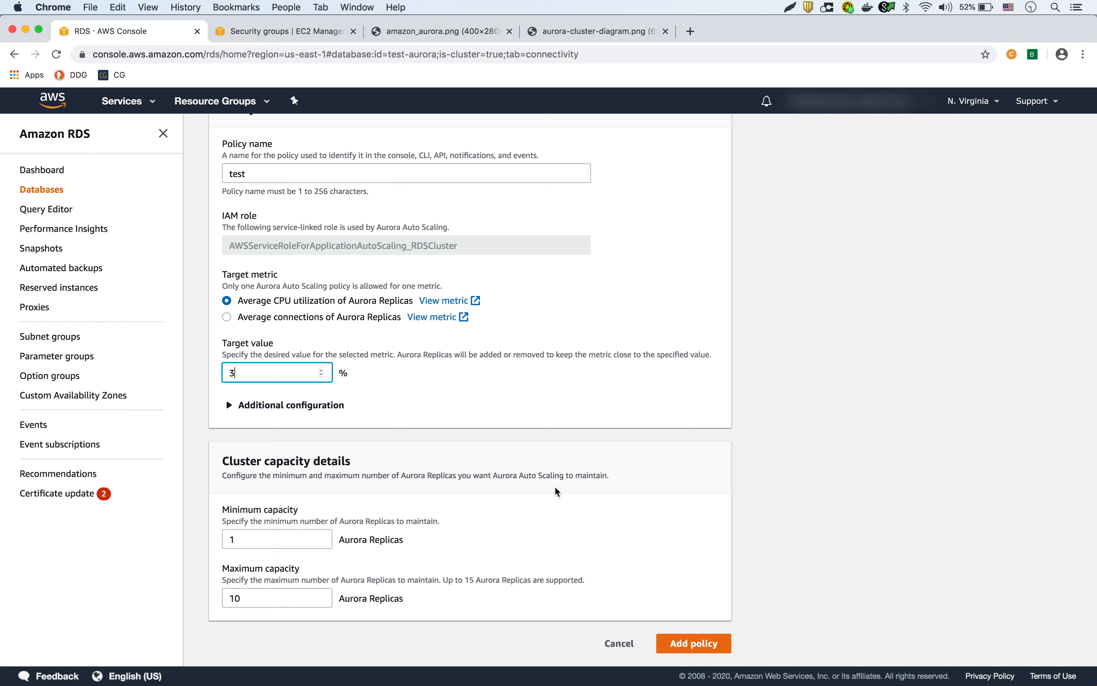
left_click(699, 643)
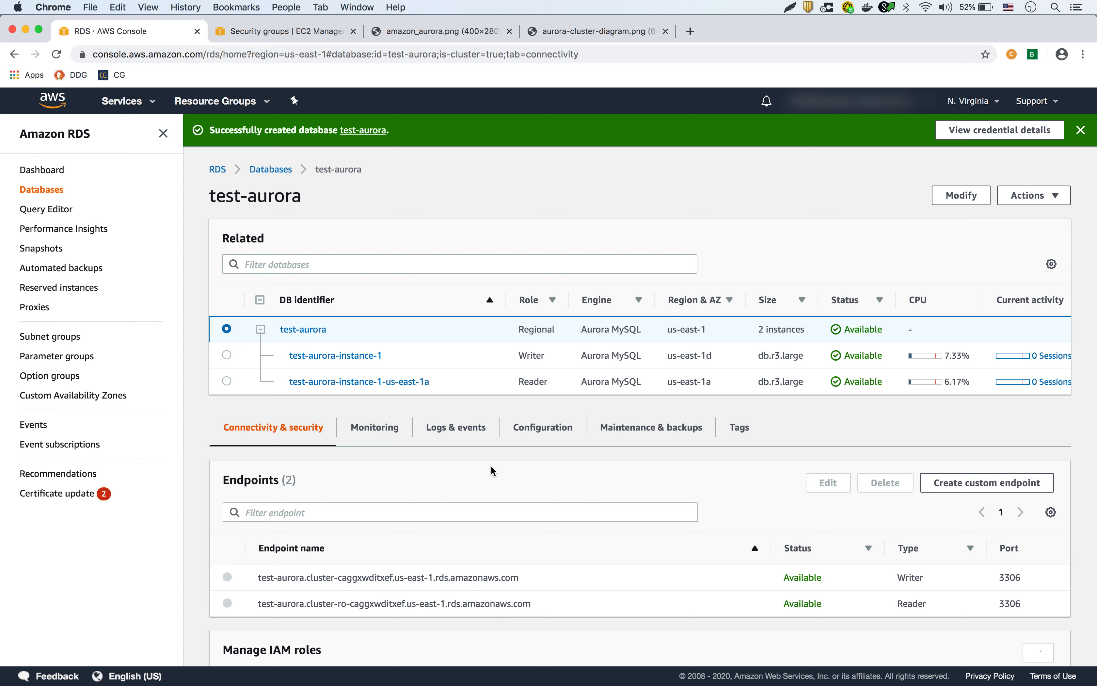
View the cluster's auto scaling policies and inspect policy test (3% CPU) without changing it.
scroll(461, 478, "down", 3)
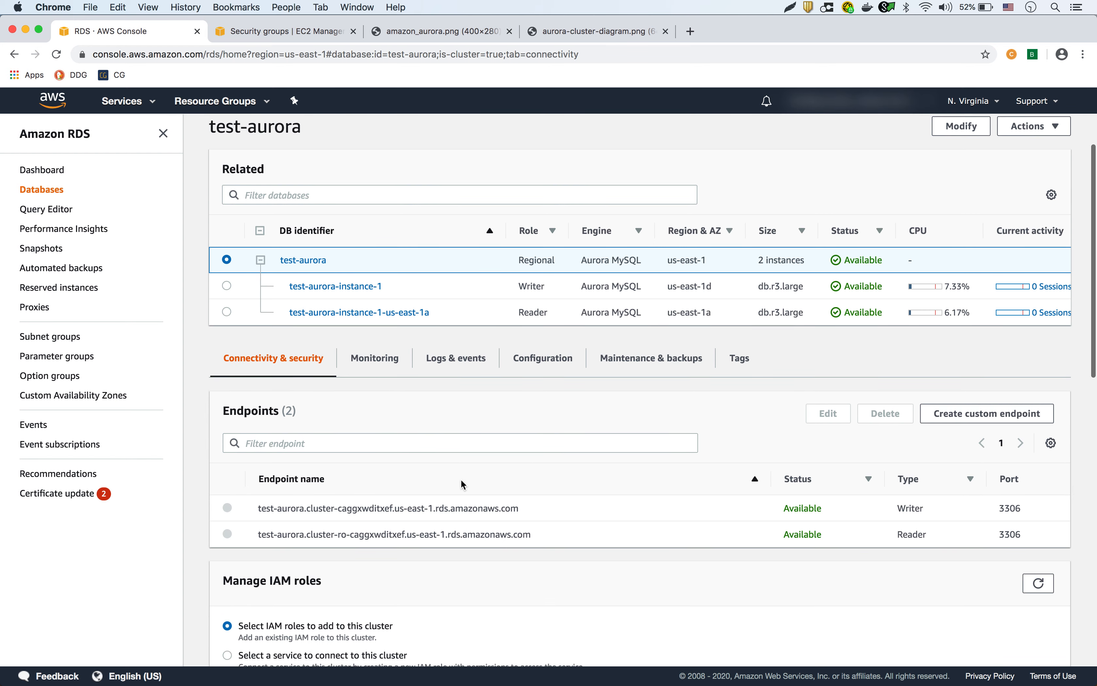
scroll(461, 479, "up", 2)
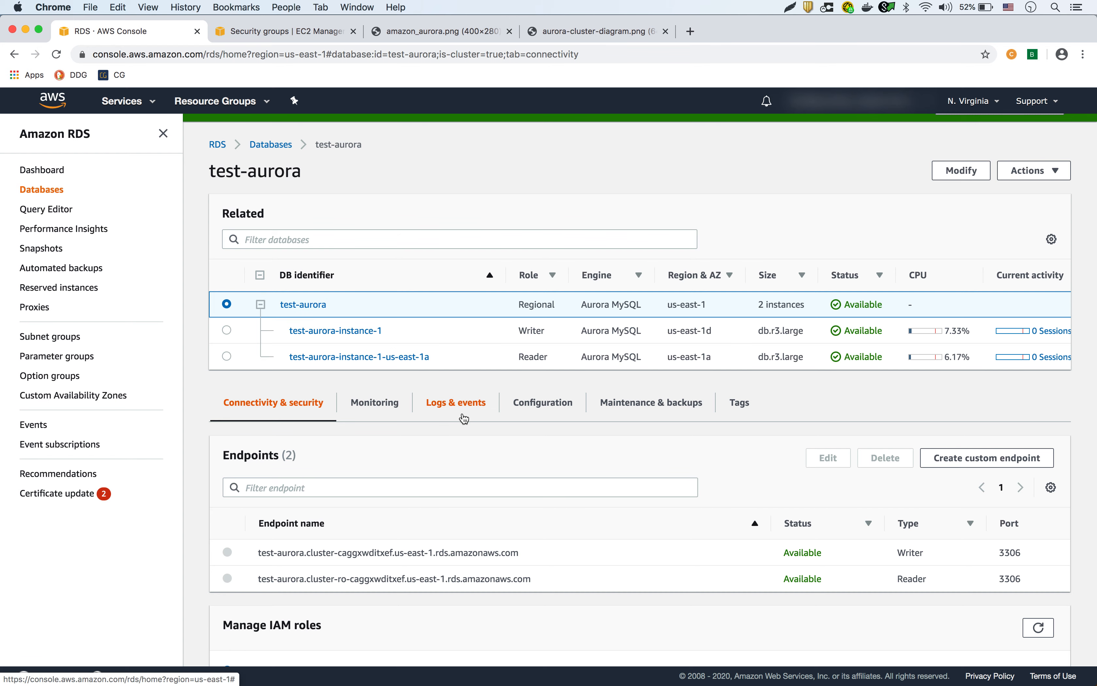
left_click(457, 404)
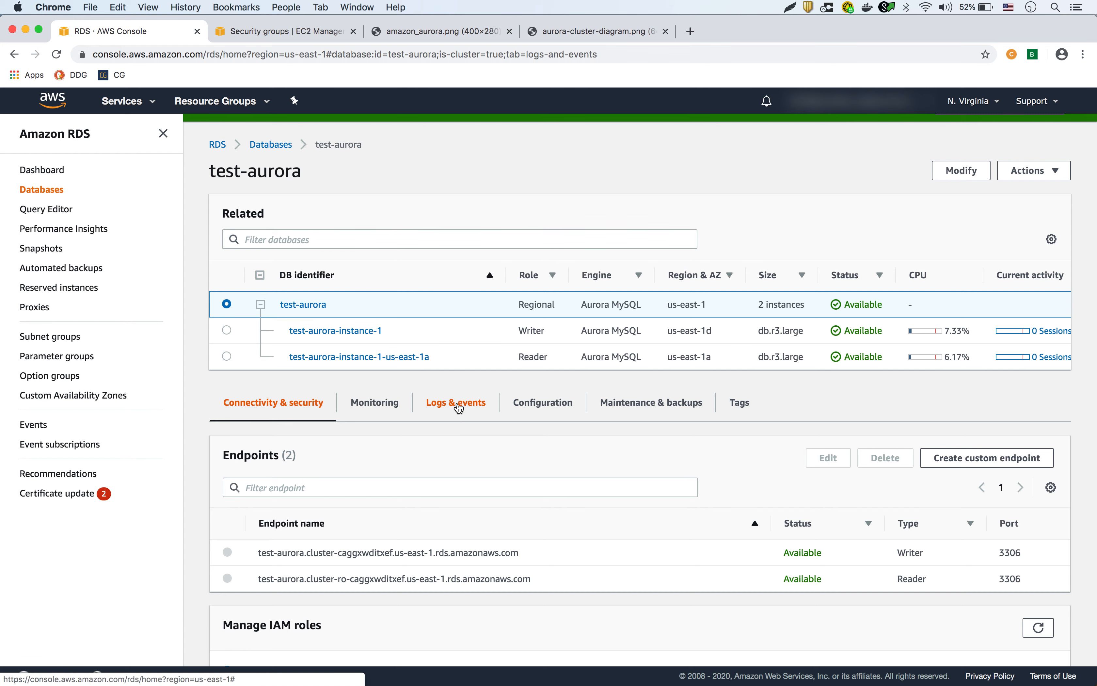
scroll(503, 475, "down", 2)
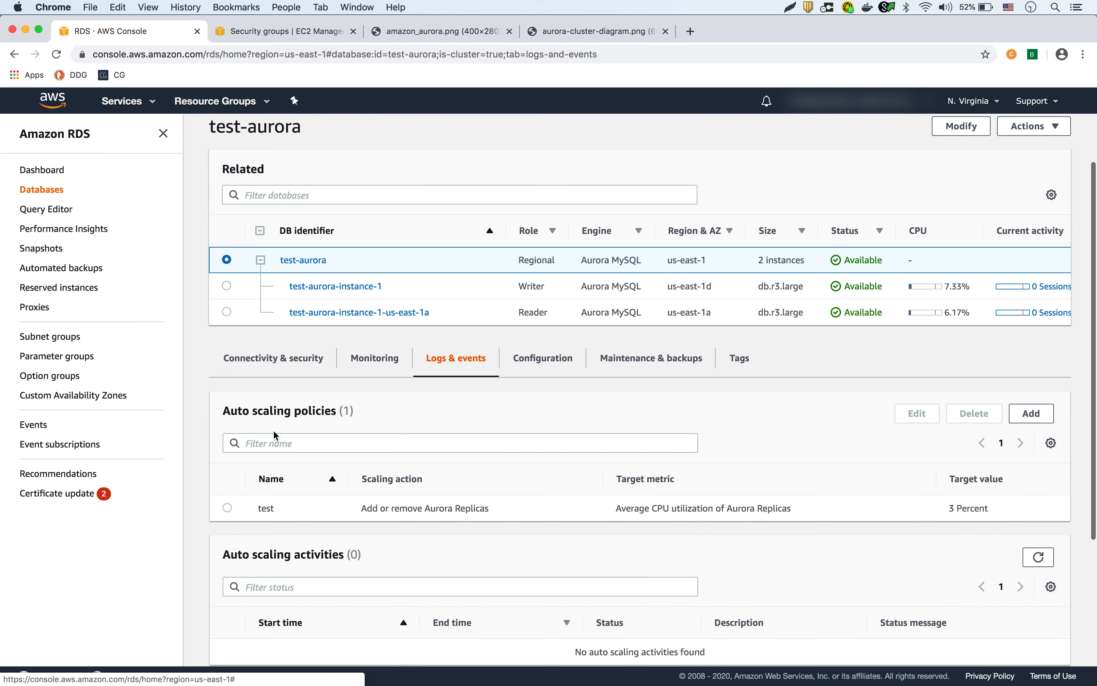
left_click(228, 509)
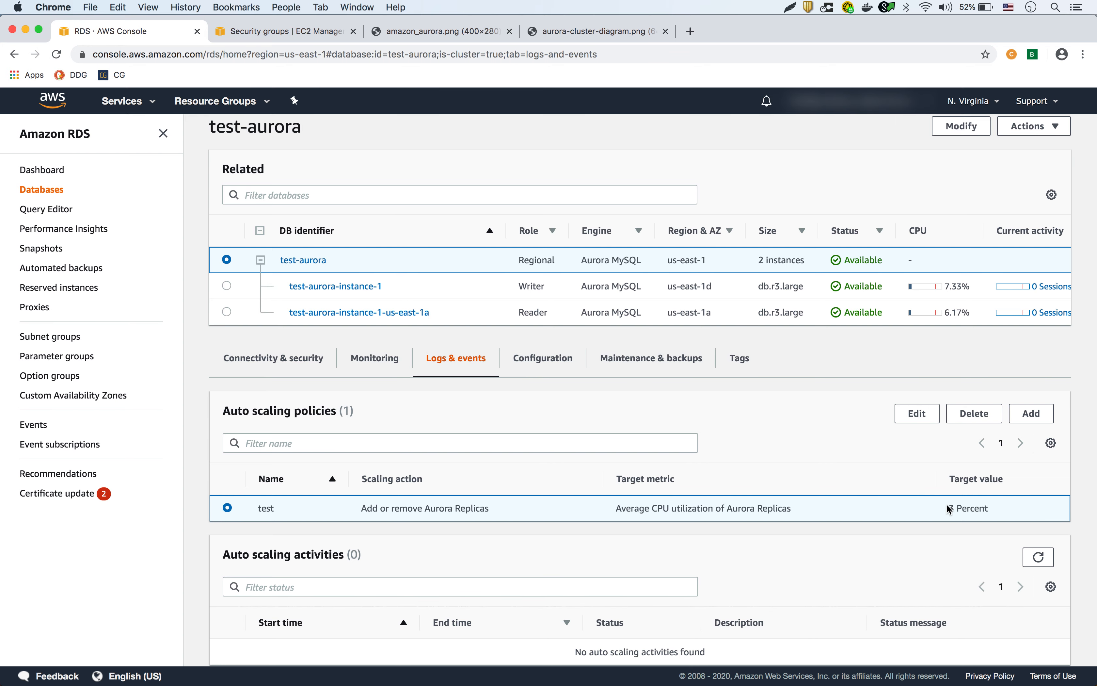
left_click(916, 415)
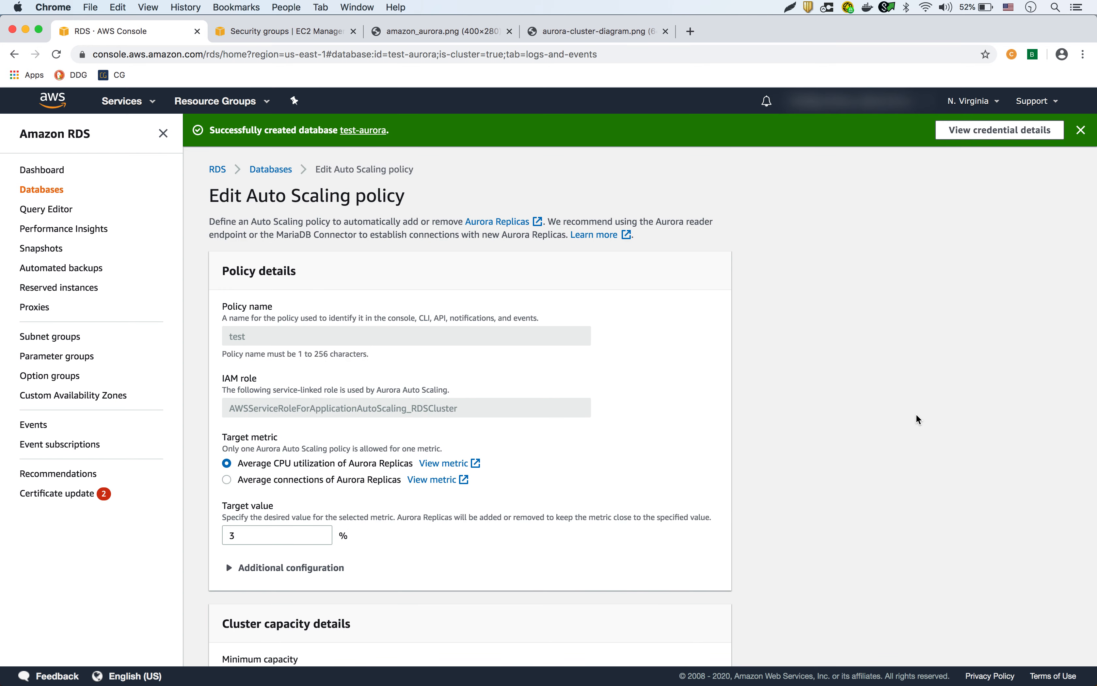
scroll(791, 401, "down", 4)
left_click(646, 642)
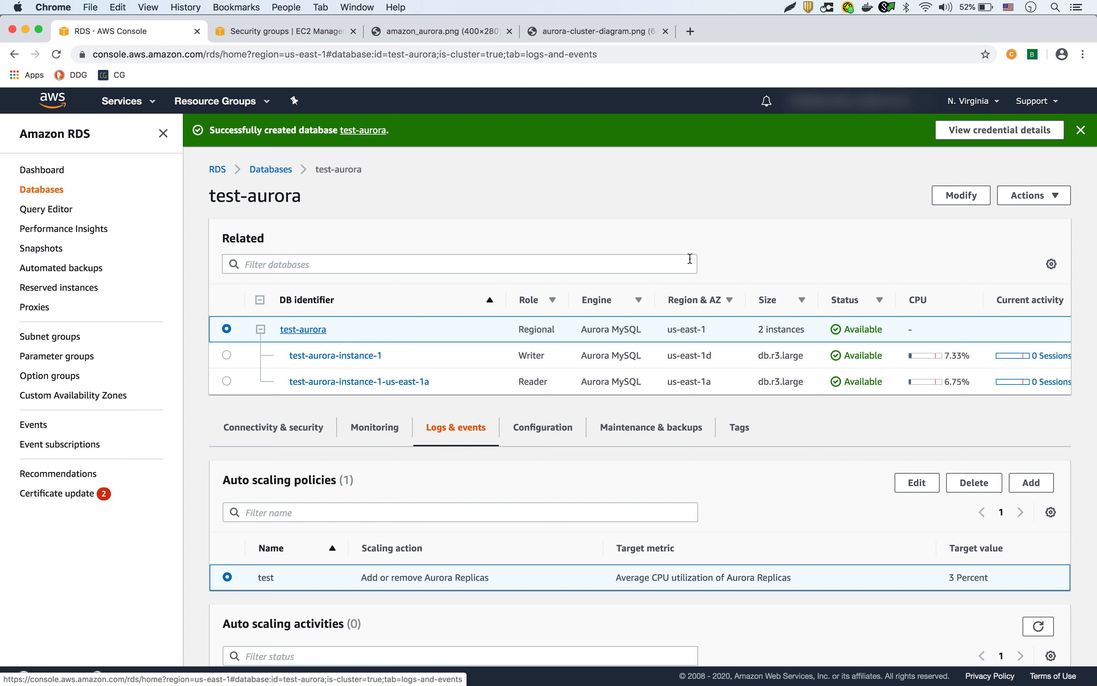
Go from the Dashboard to the Databases list and reload it to view test-aurora's instances.
left_click(37, 170)
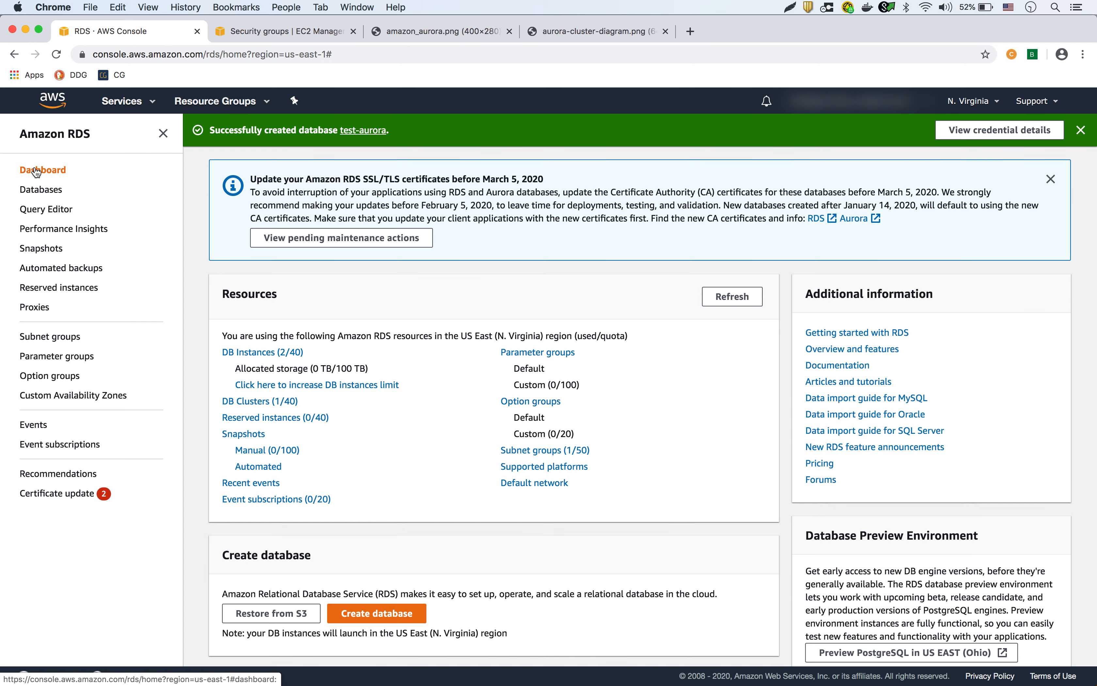
scroll(427, 419, "down", 5)
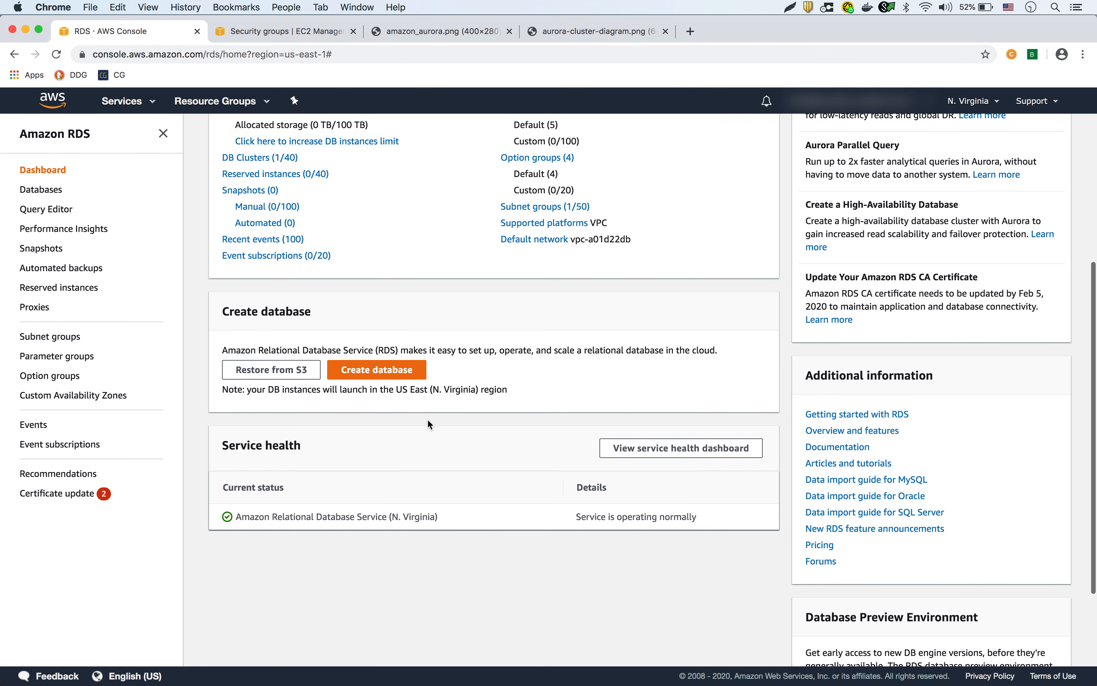
left_click(41, 192)
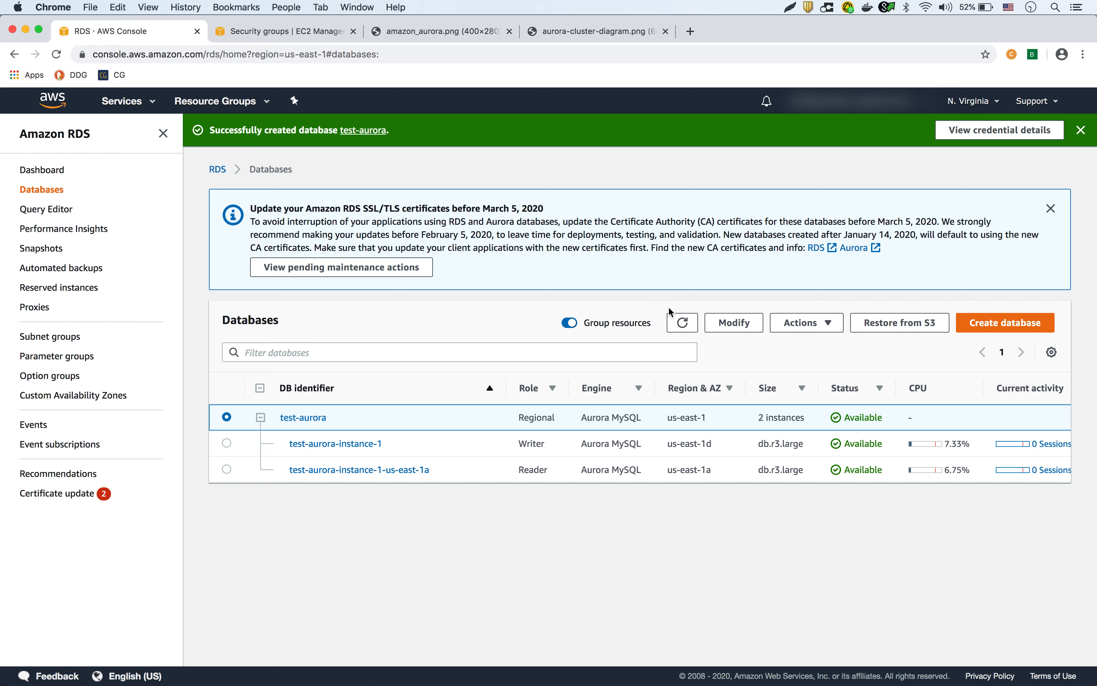
left_click(685, 325)
scroll(954, 447, "right", 3)
scroll(955, 447, "right", 2)
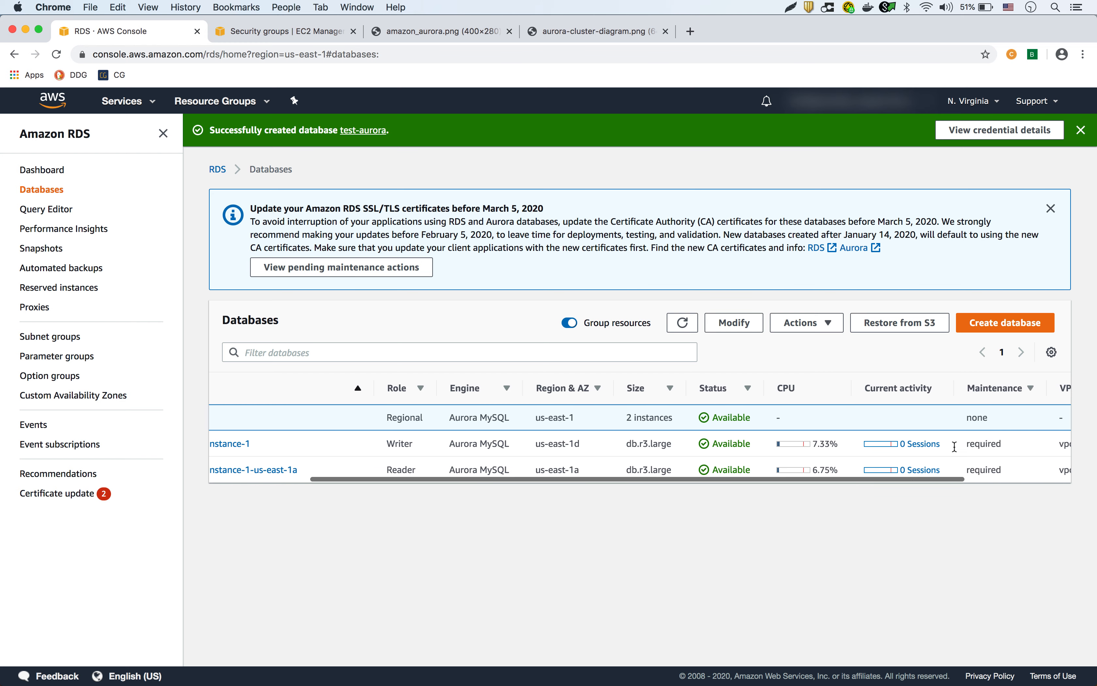
scroll(930, 446, "left", 5)
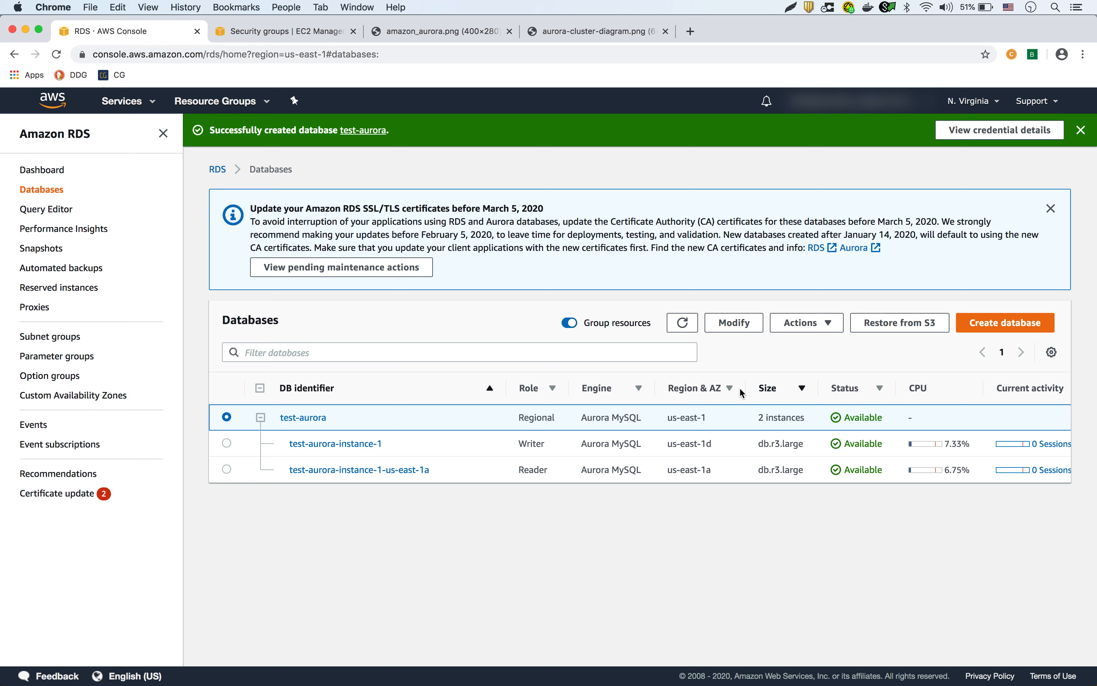
left_click(684, 324)
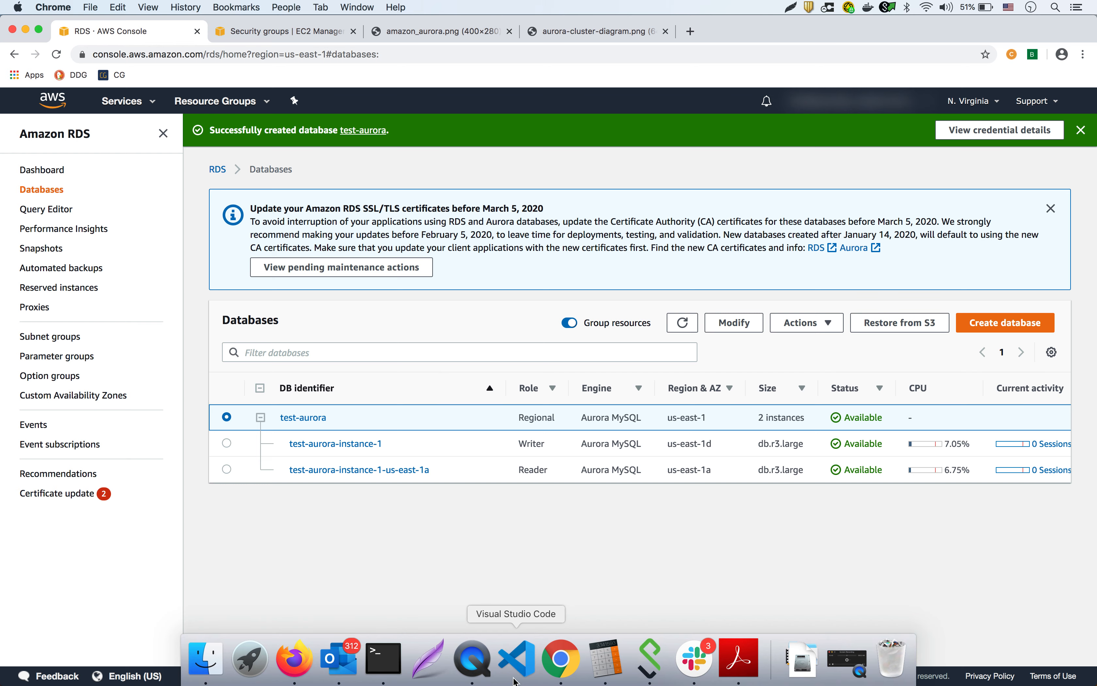
left_click(482, 662)
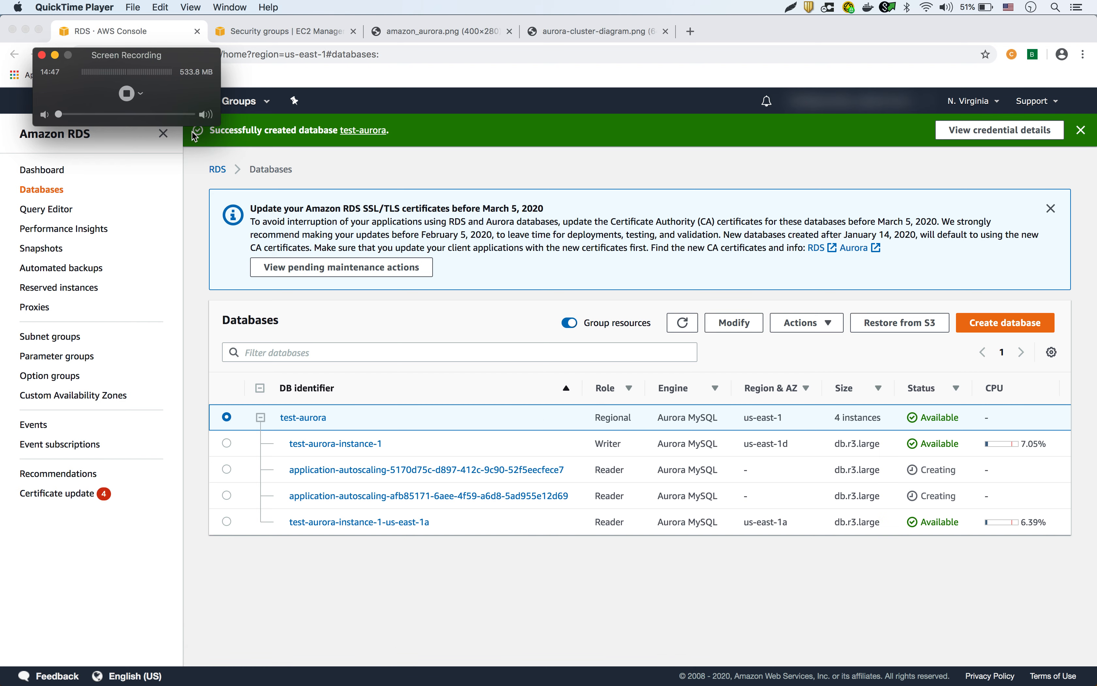
Refresh the Databases list to watch the two new application-autoscaling readers being created.
left_click(56, 55)
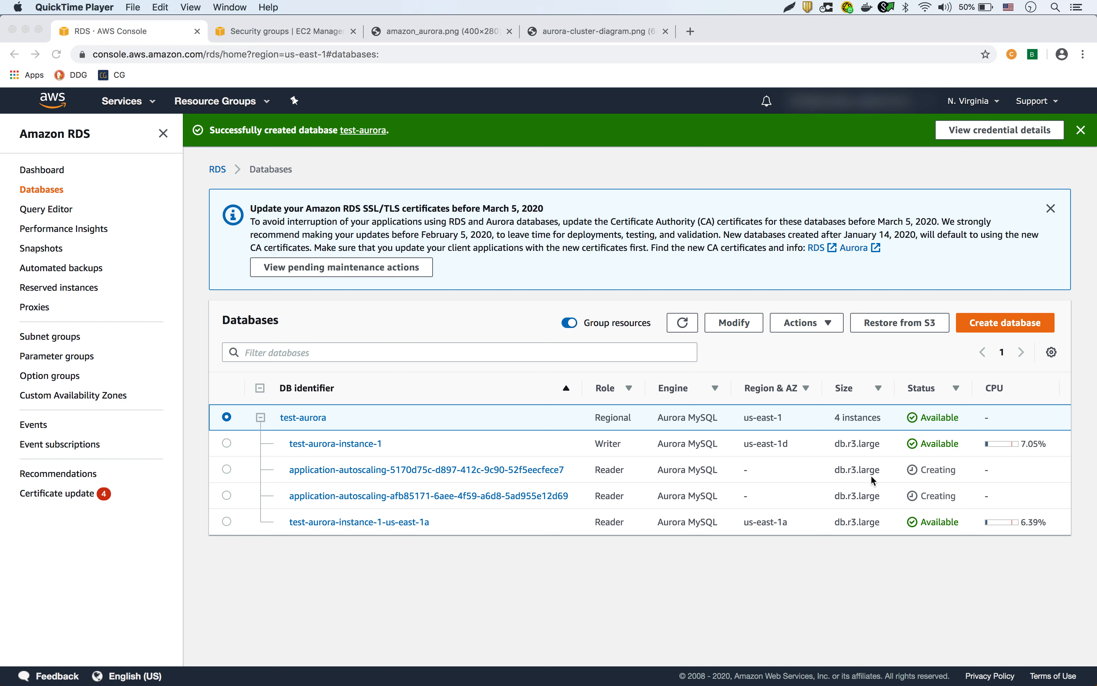
scroll(860, 478, "right", 3)
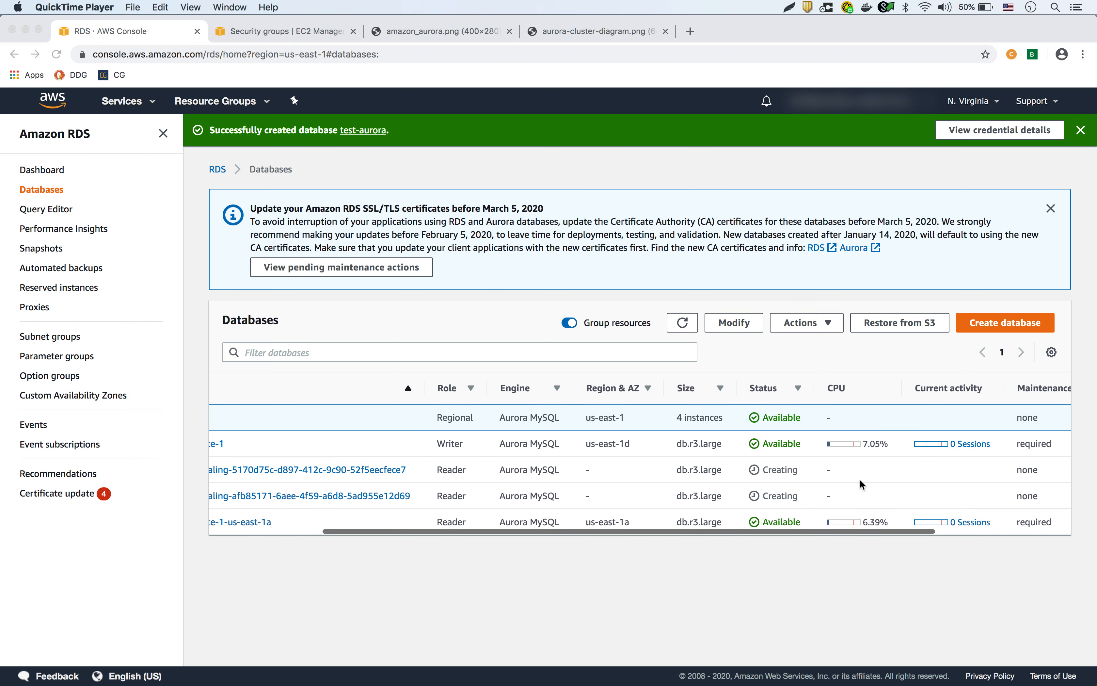
scroll(859, 478, "left", 3)
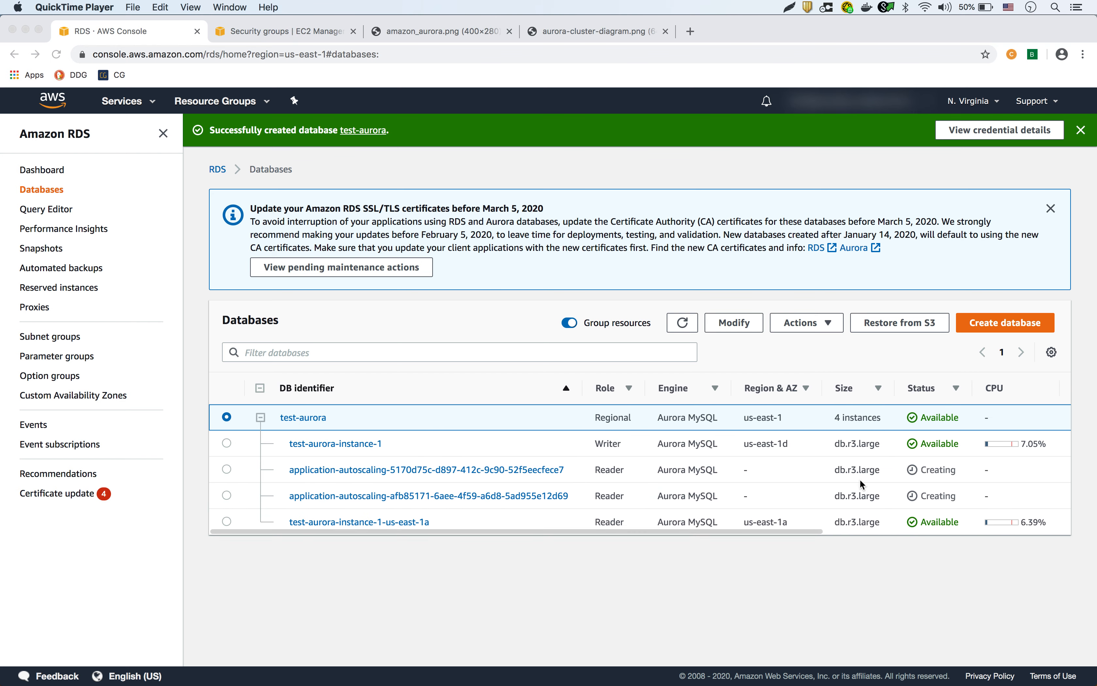
left_click(684, 325)
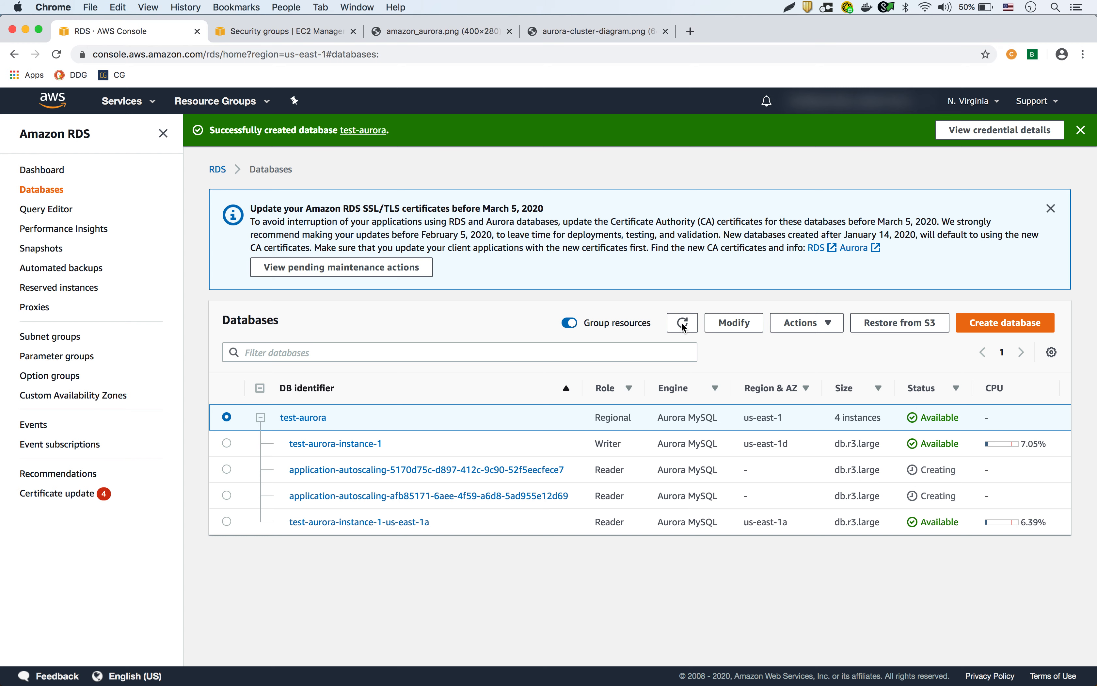
left_click(686, 328)
scroll(895, 473, "right", 5)
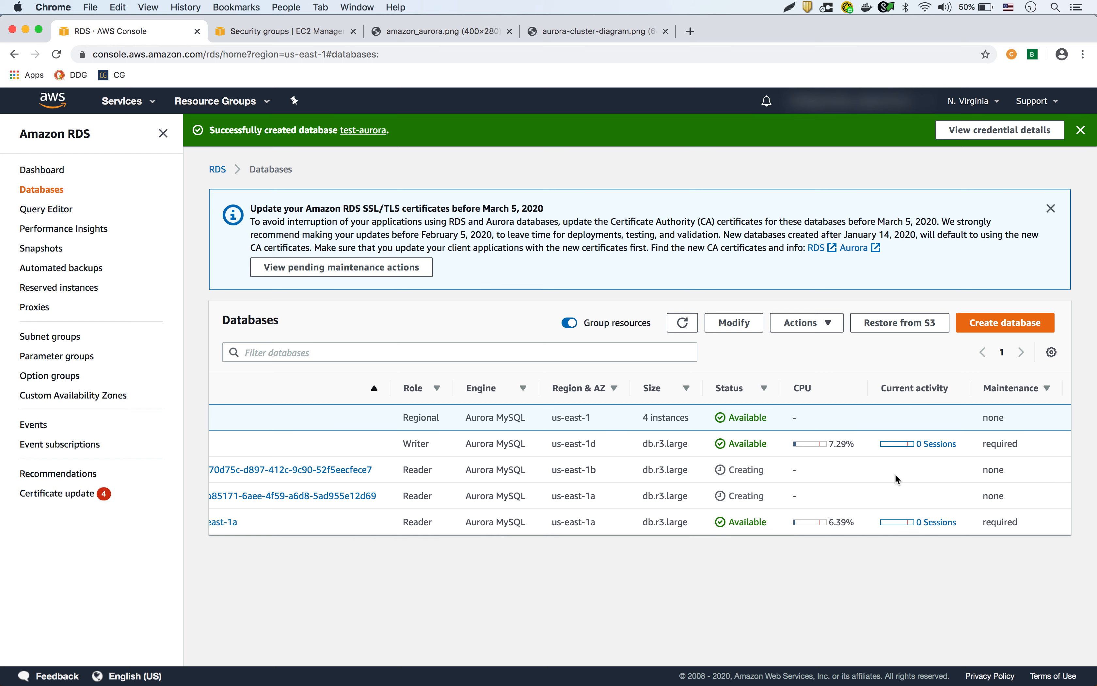
scroll(895, 474, "left", 5)
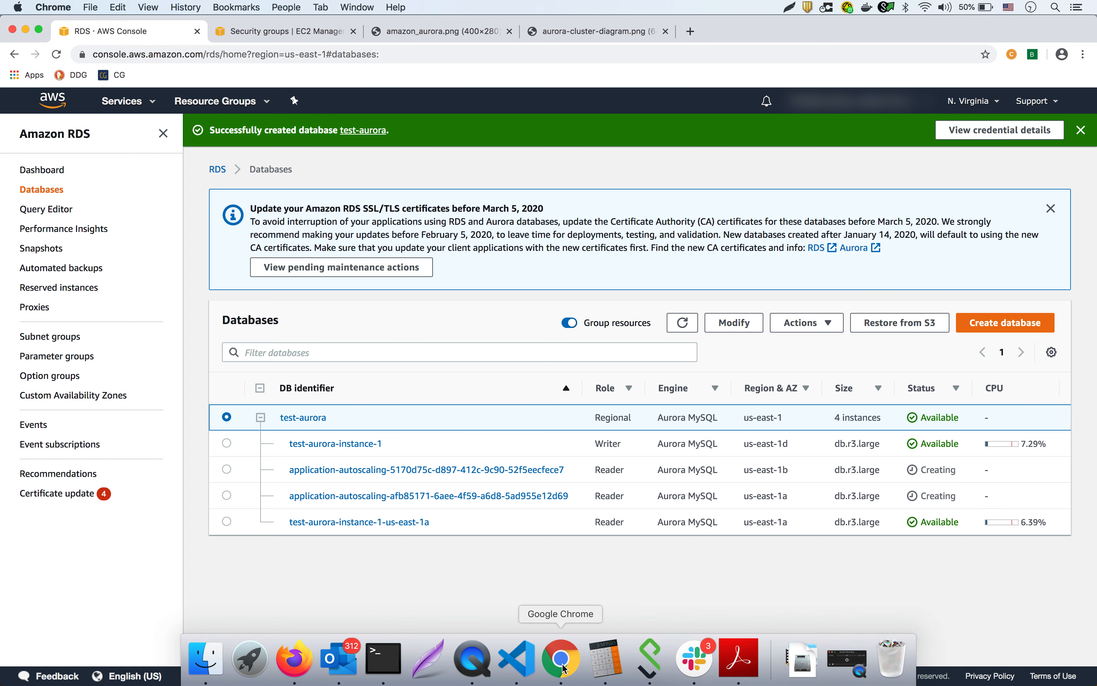
left_click(471, 662)
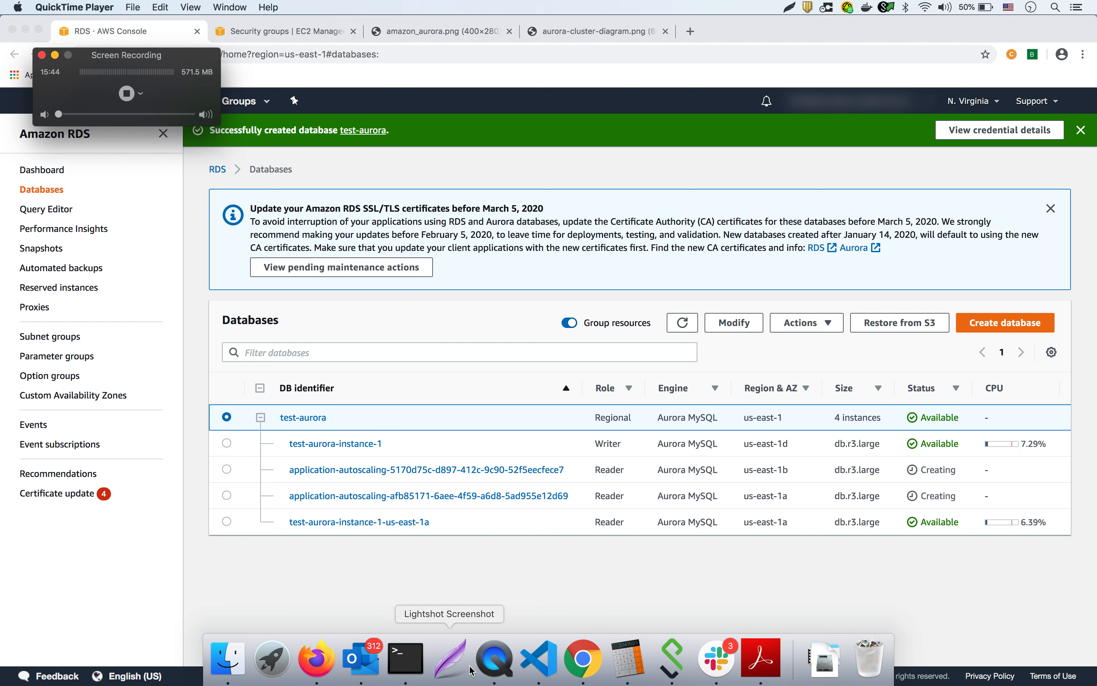
Scroll test-aurora's Databases table across the CPU, Current activity, Maintenance and VPC columns and back.
left_click(127, 94)
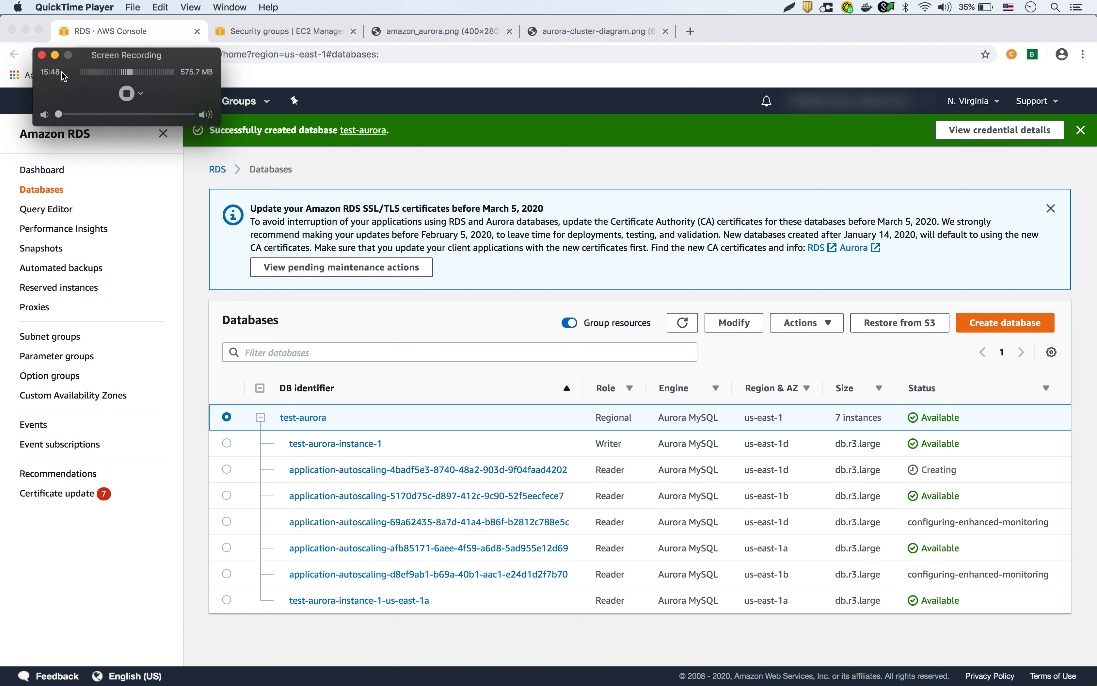
left_click(42, 55)
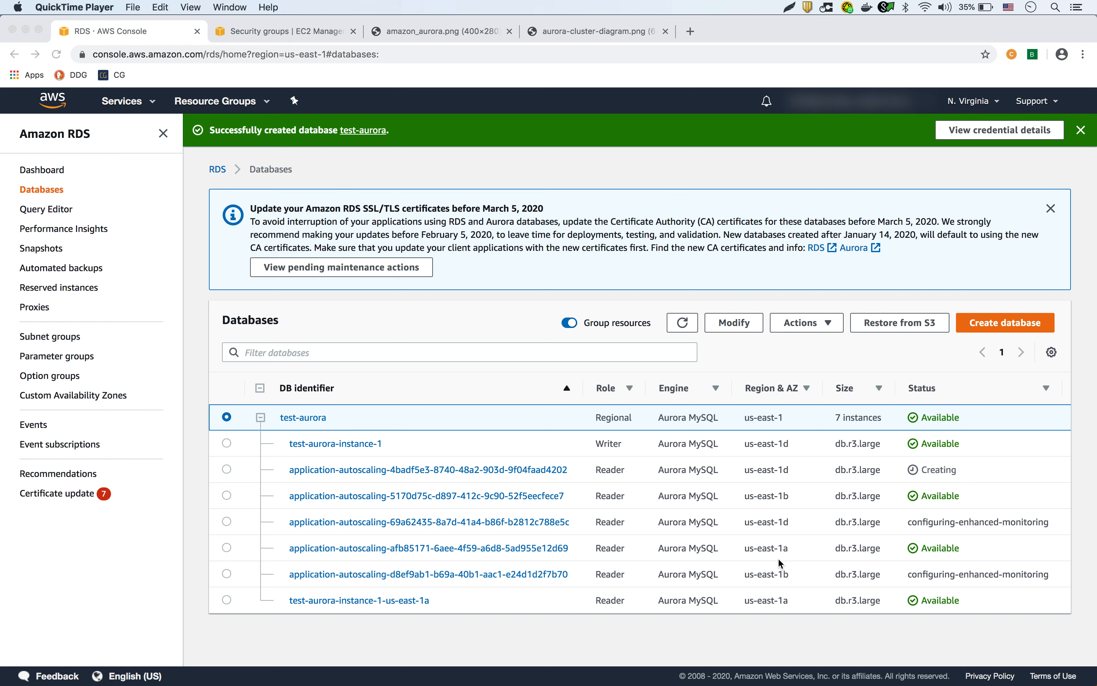
scroll(815, 491, "up", 1)
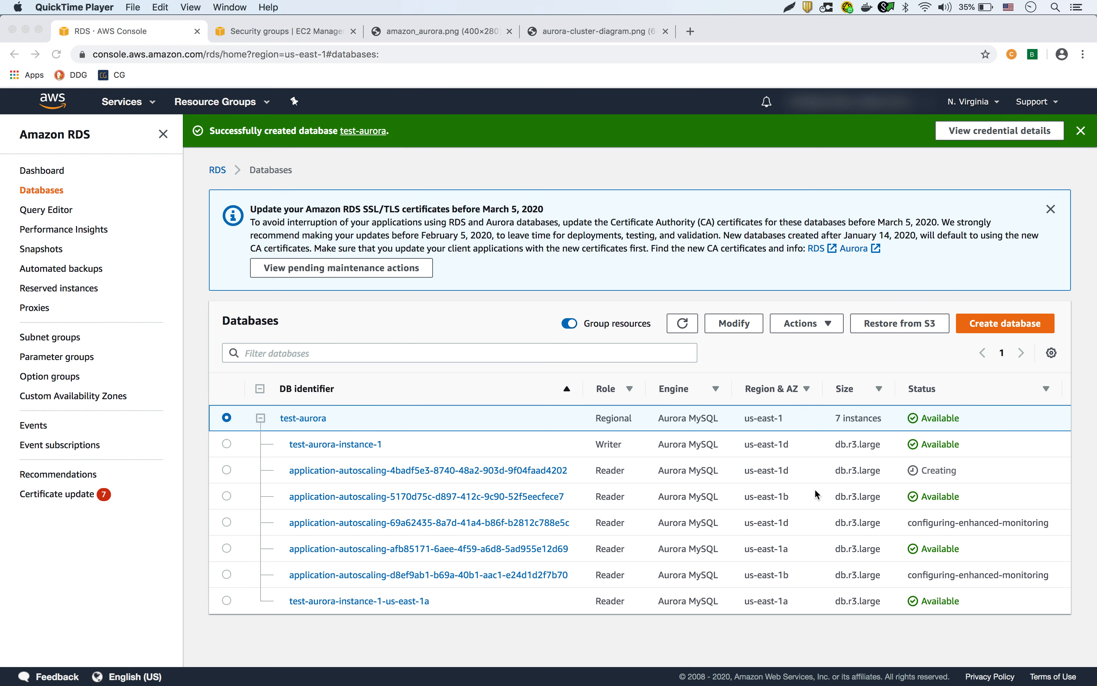
scroll(815, 489, "right", 2)
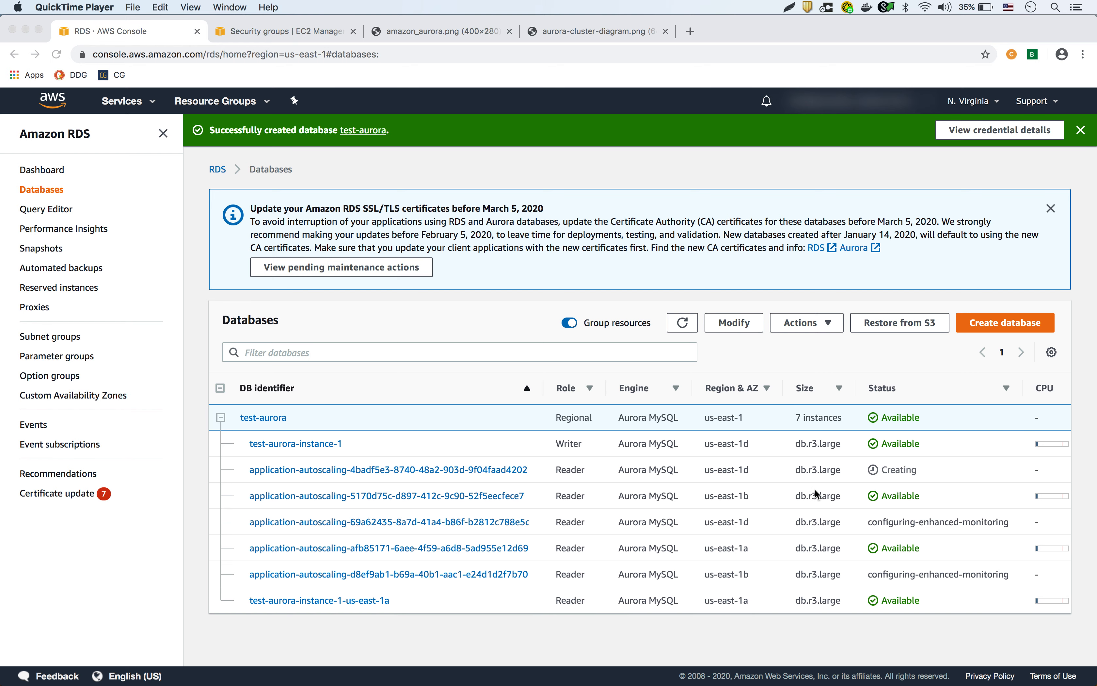
scroll(814, 489, "right", 3)
scroll(814, 489, "right", 7)
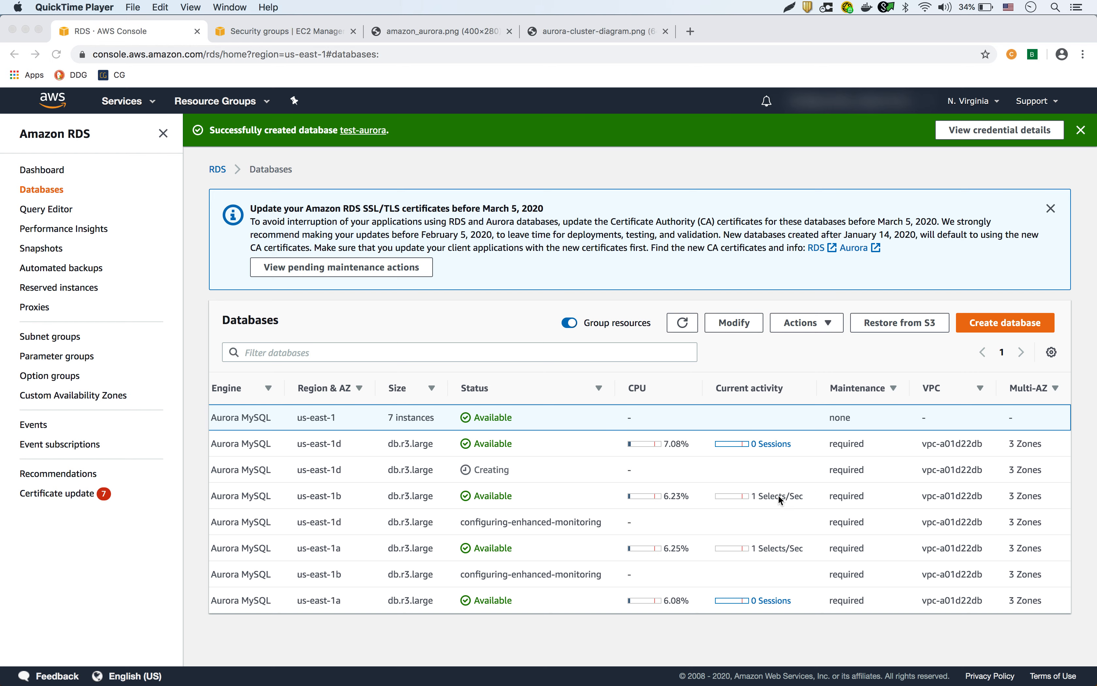
scroll(482, 512, "left", 10)
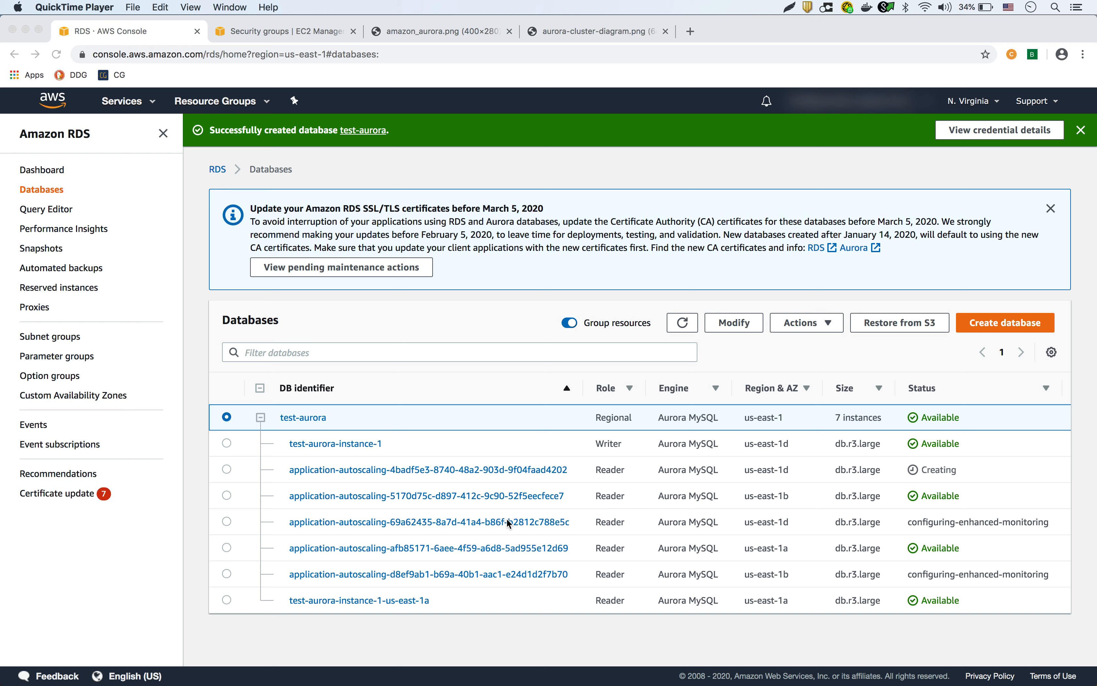
mouse_move(567, 682)
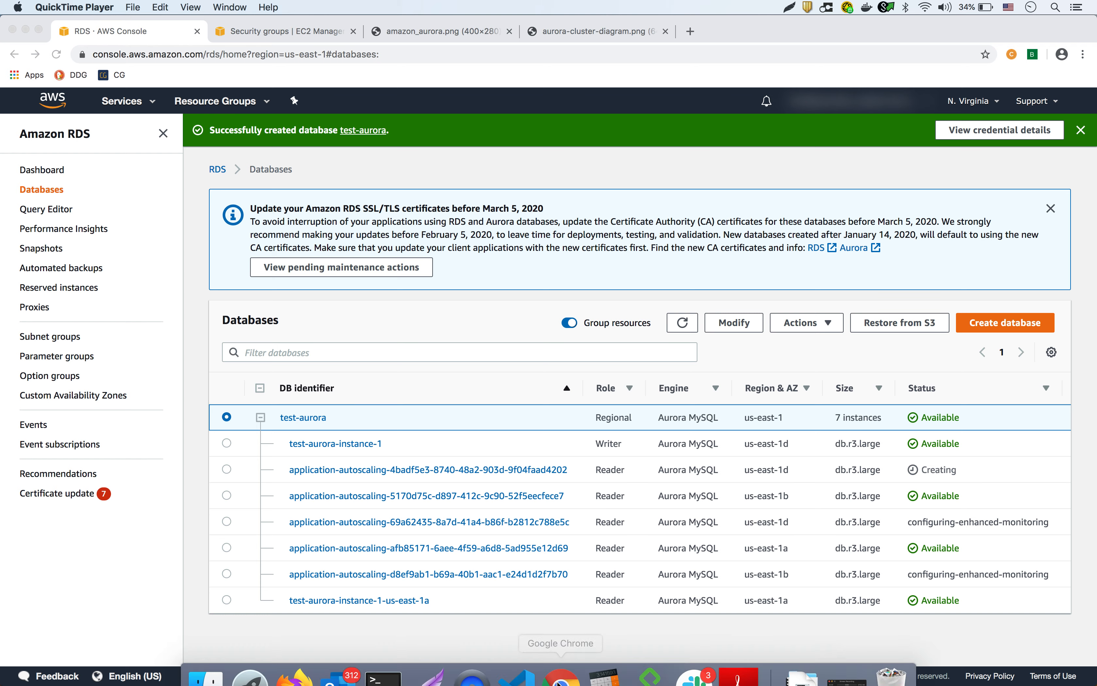
left_click(472, 659)
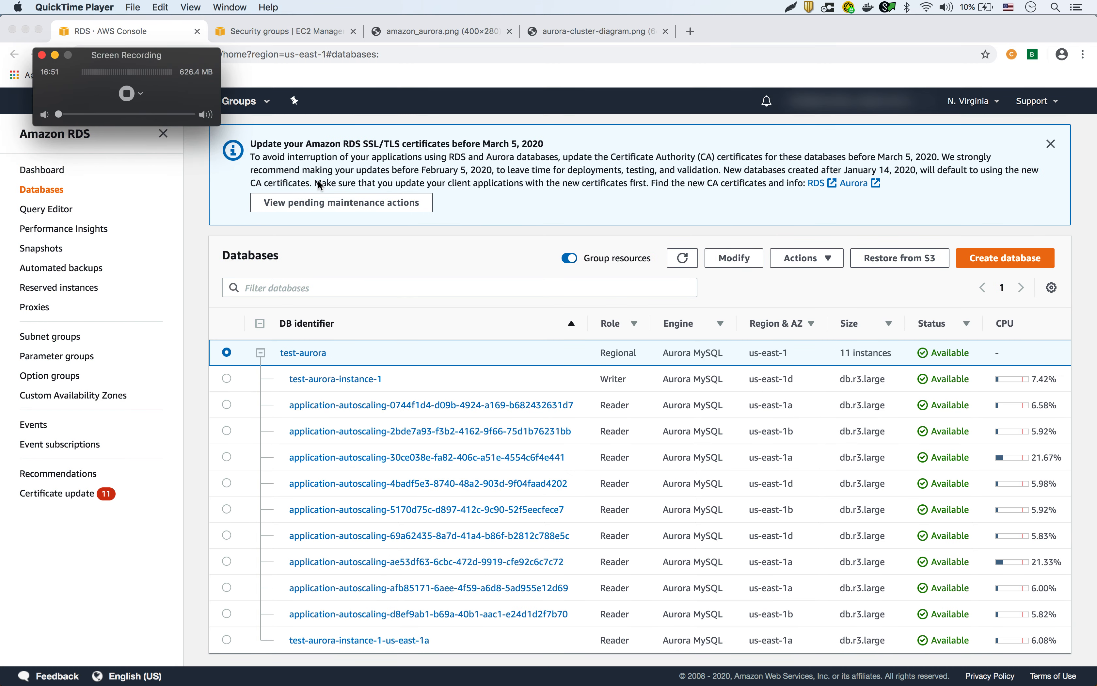
Back in Chrome, check the Databases list shows test-aurora with 11 Available instances, then open the cluster.
left_click(55, 55)
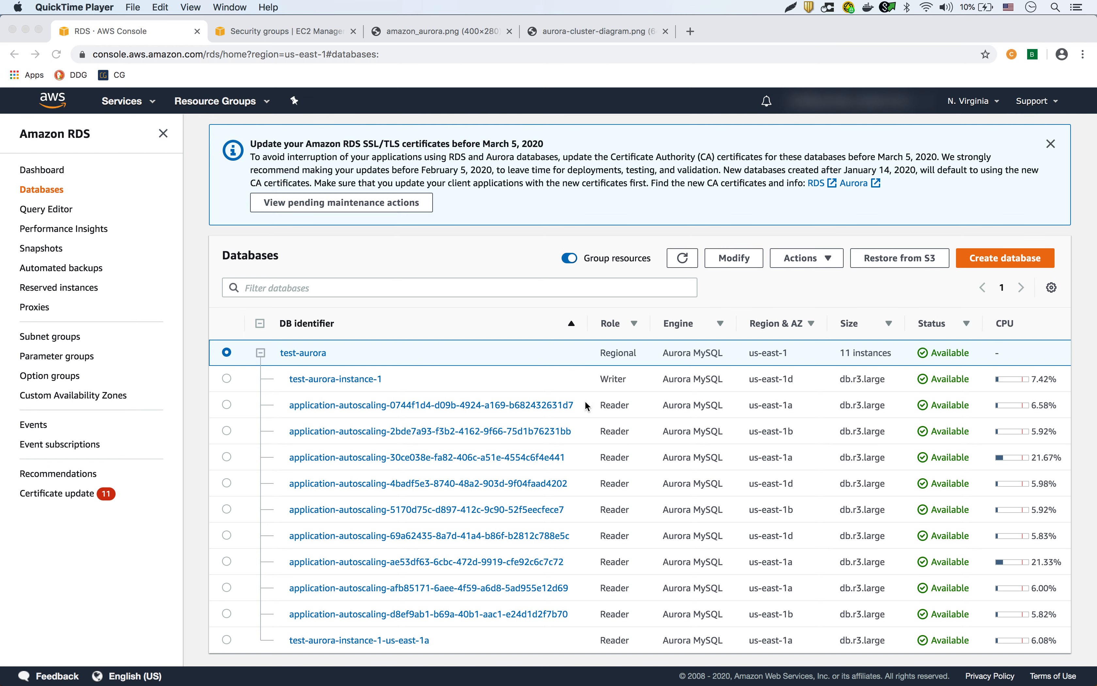
left_click(605, 377)
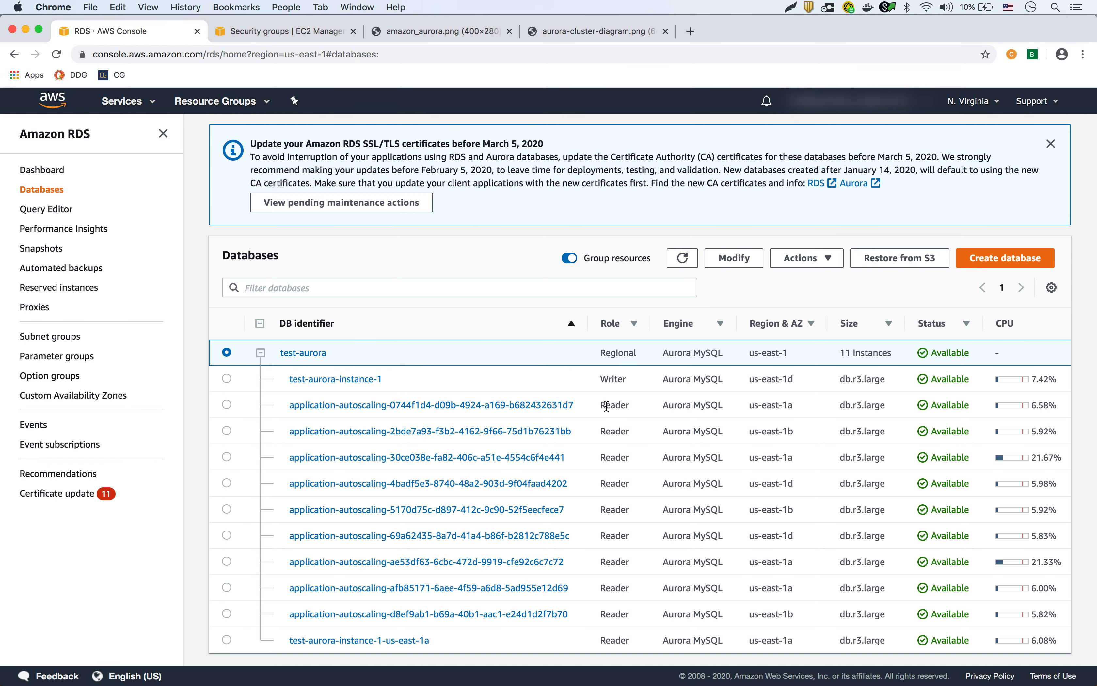
left_click_drag(604, 405, 610, 406)
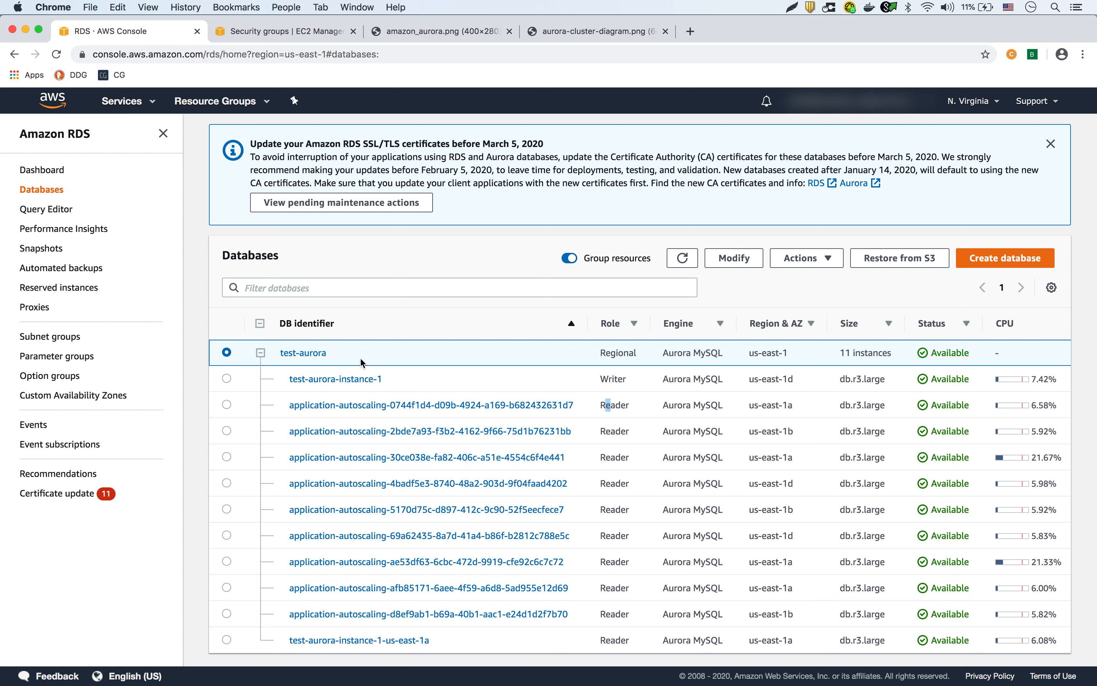
left_click(311, 357)
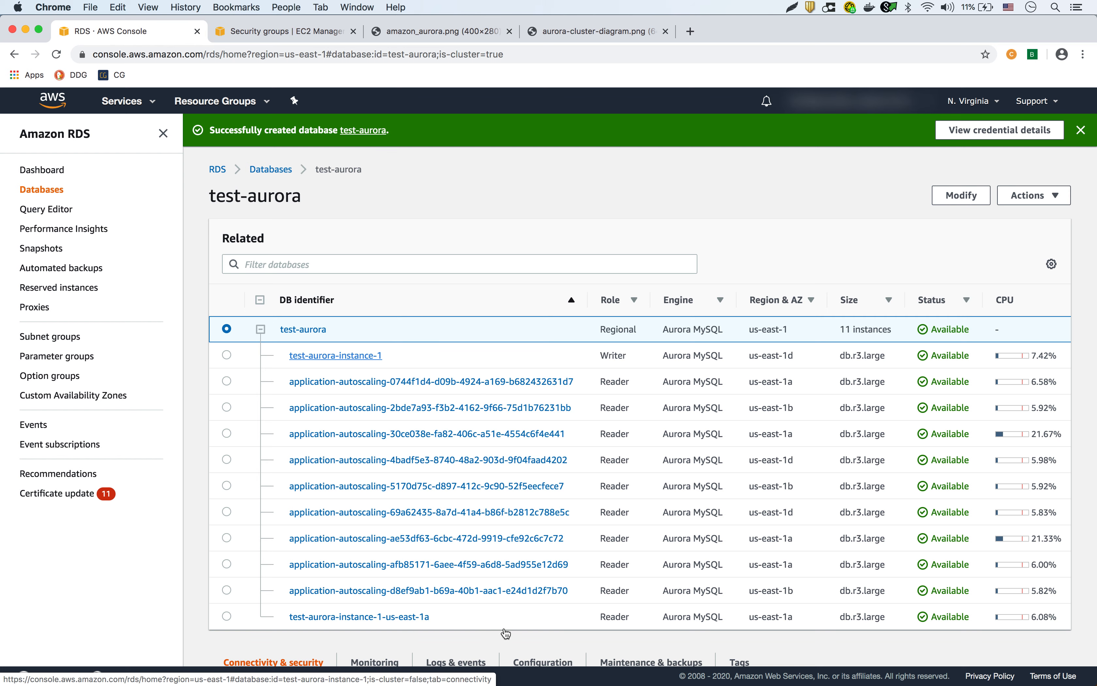
Show test-aurora's Logs & events, down to policy test and its four Successful scaling activities.
scroll(725, 590, "down", 3)
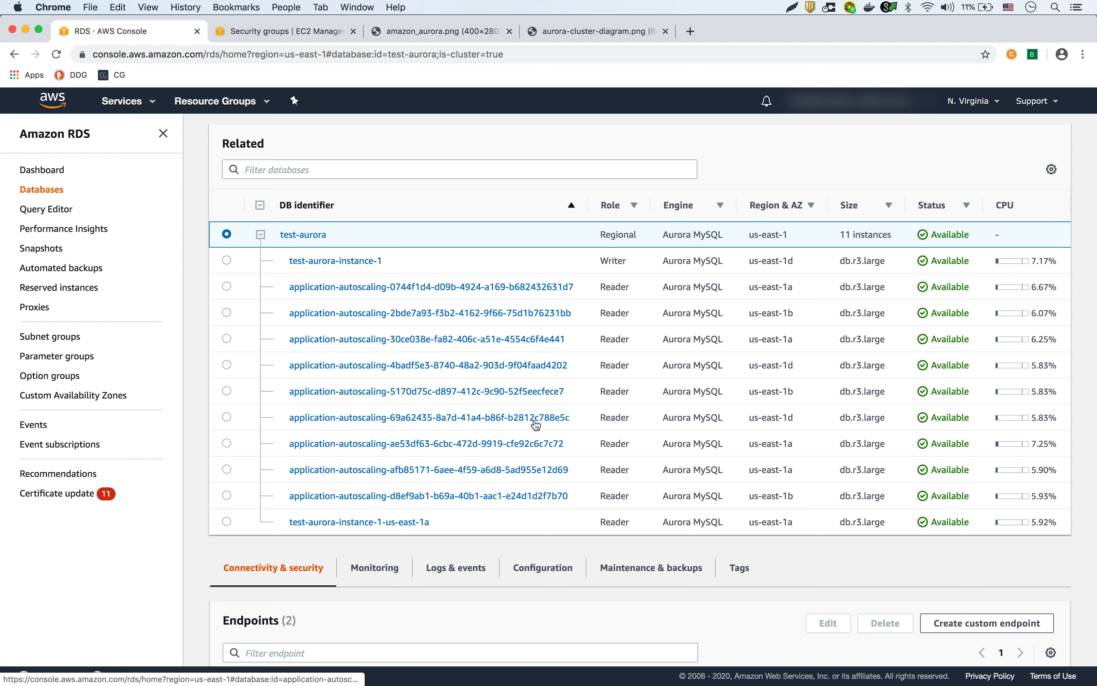
left_click(462, 574)
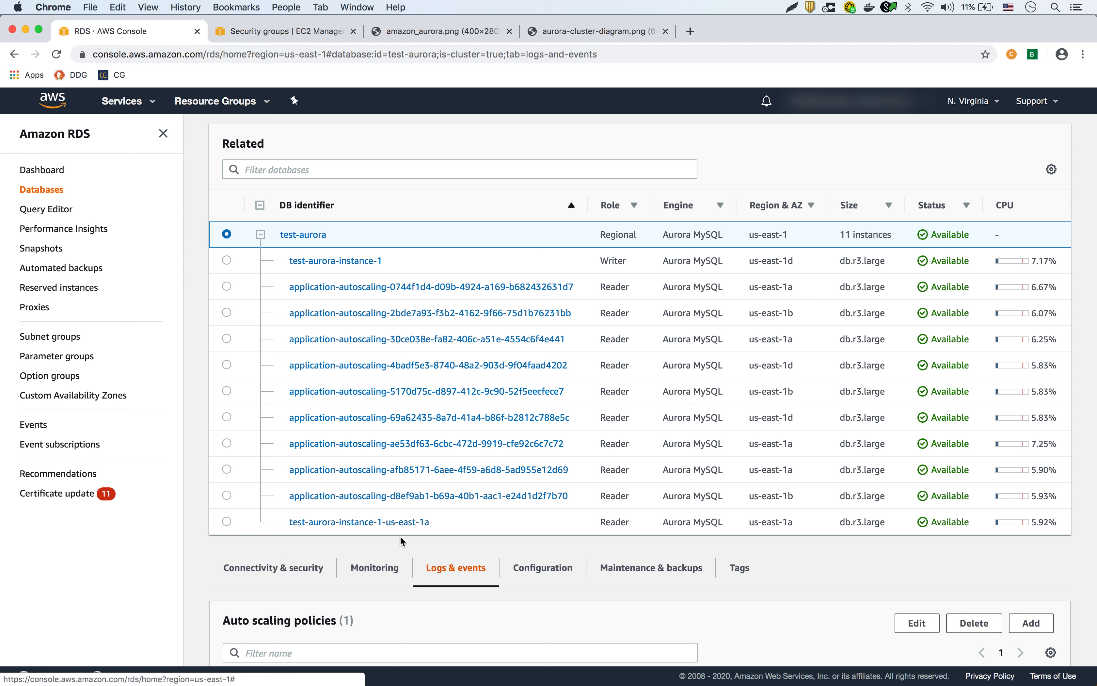
scroll(553, 614, "down", 3)
scroll(553, 614, "down", 2)
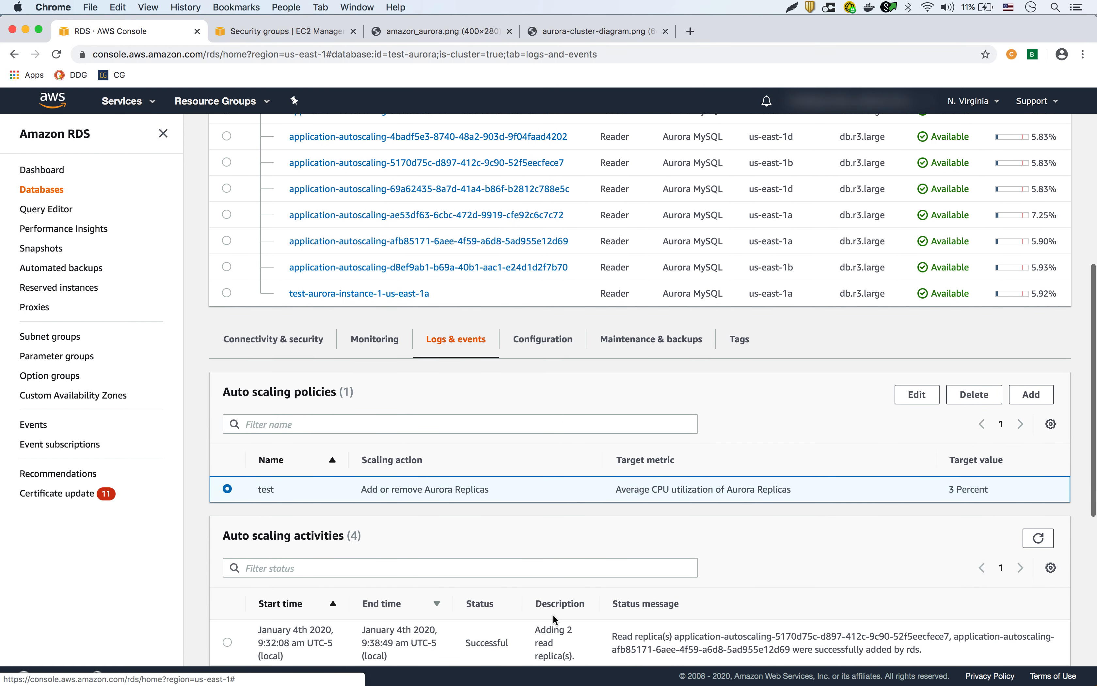
scroll(823, 426, "down", 2)
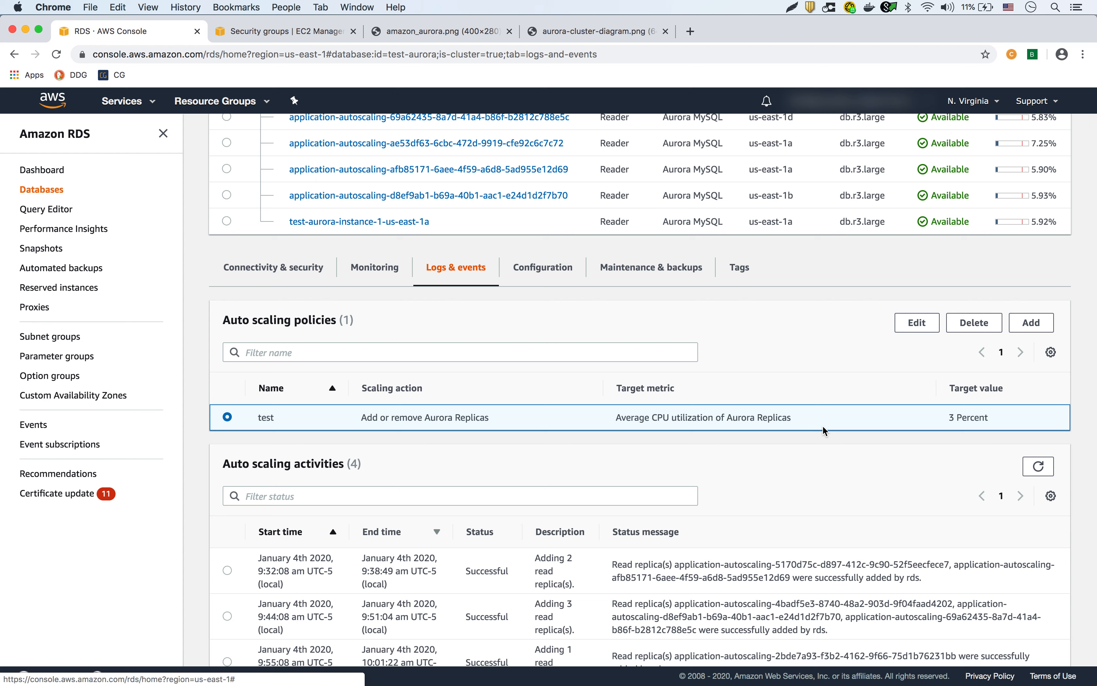
Edit policy test to maximum capacity 3 and target CPU value 50, and save it.
left_click(922, 326)
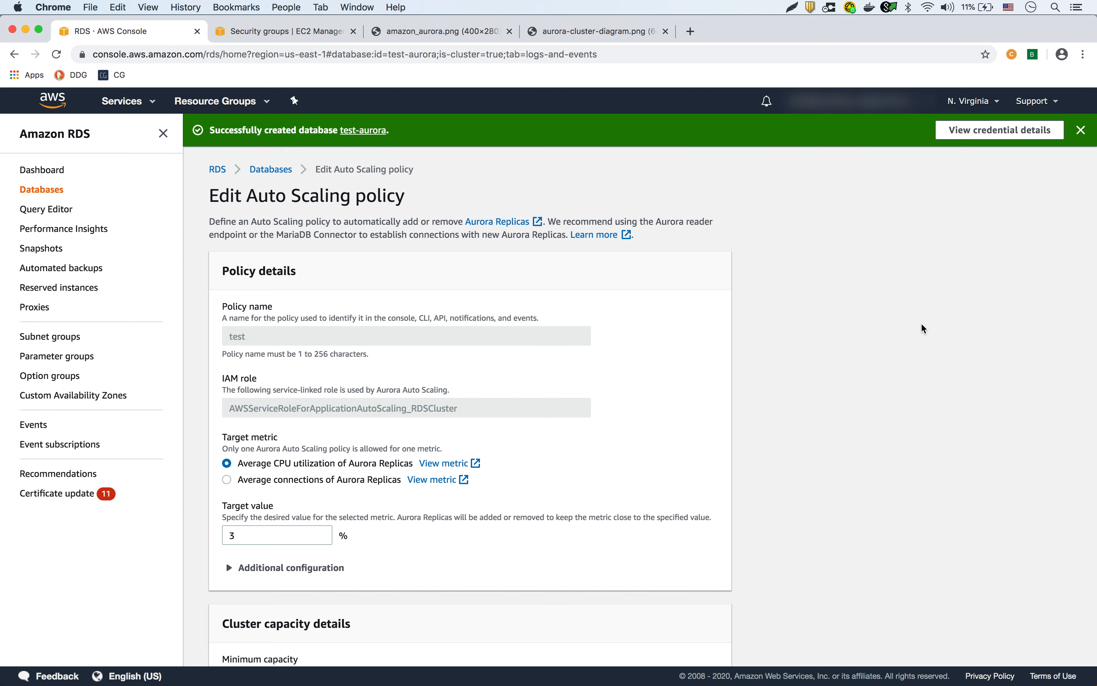
scroll(593, 491, "down", 4)
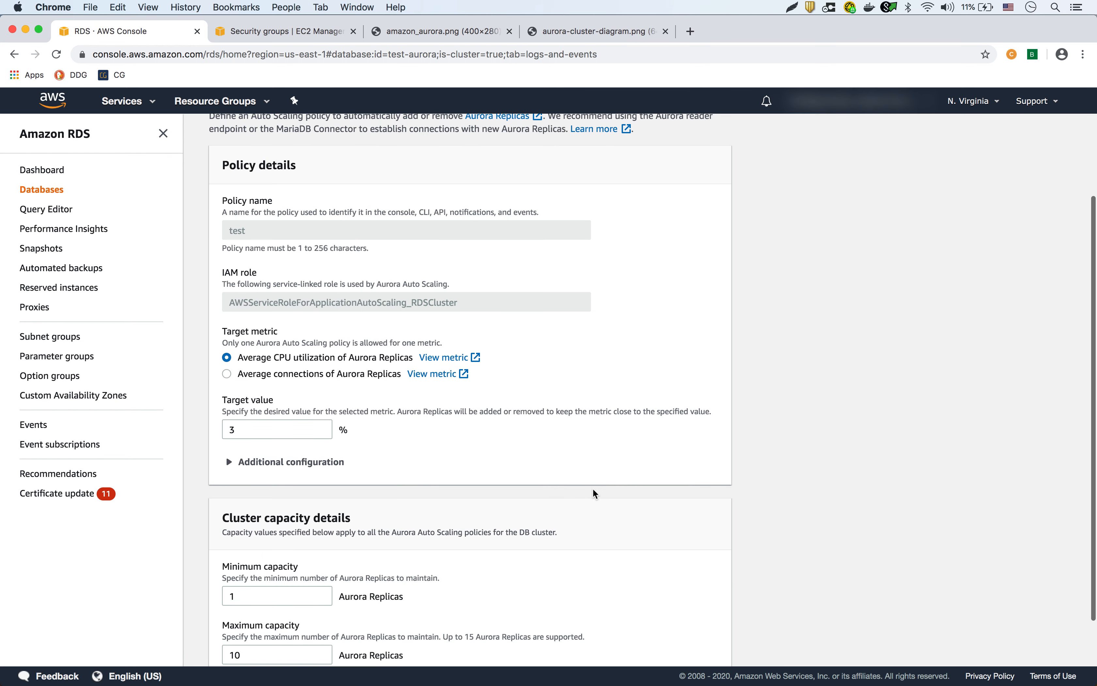
left_click(268, 600)
left_click_drag(268, 599, 219, 599)
type("3")
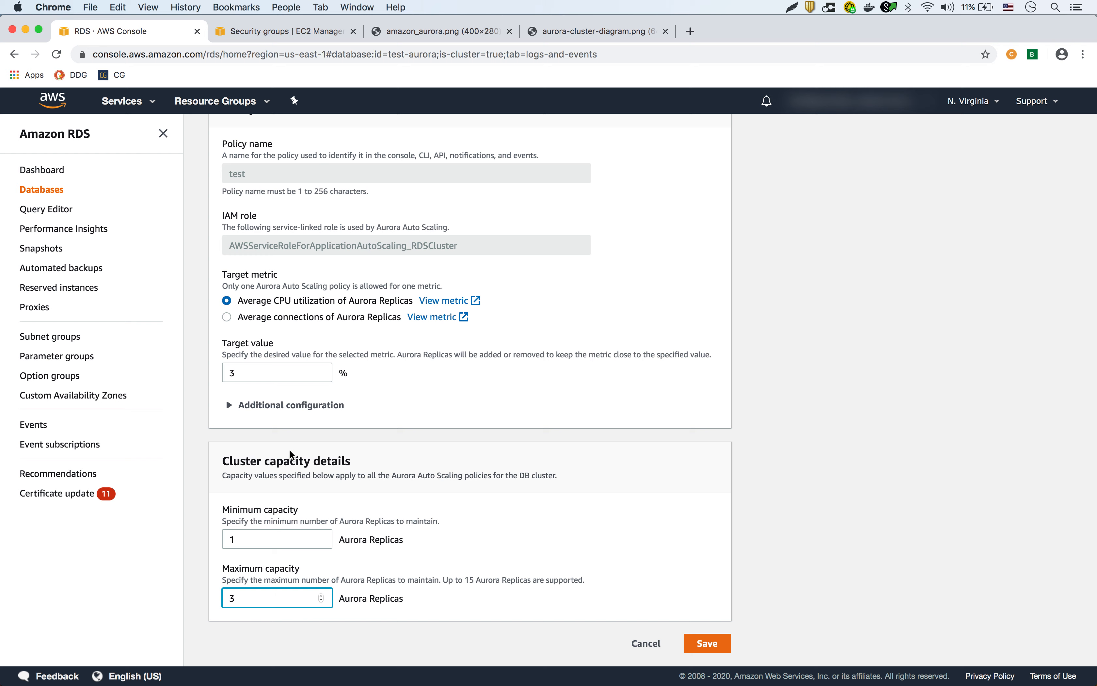
double_click(229, 373)
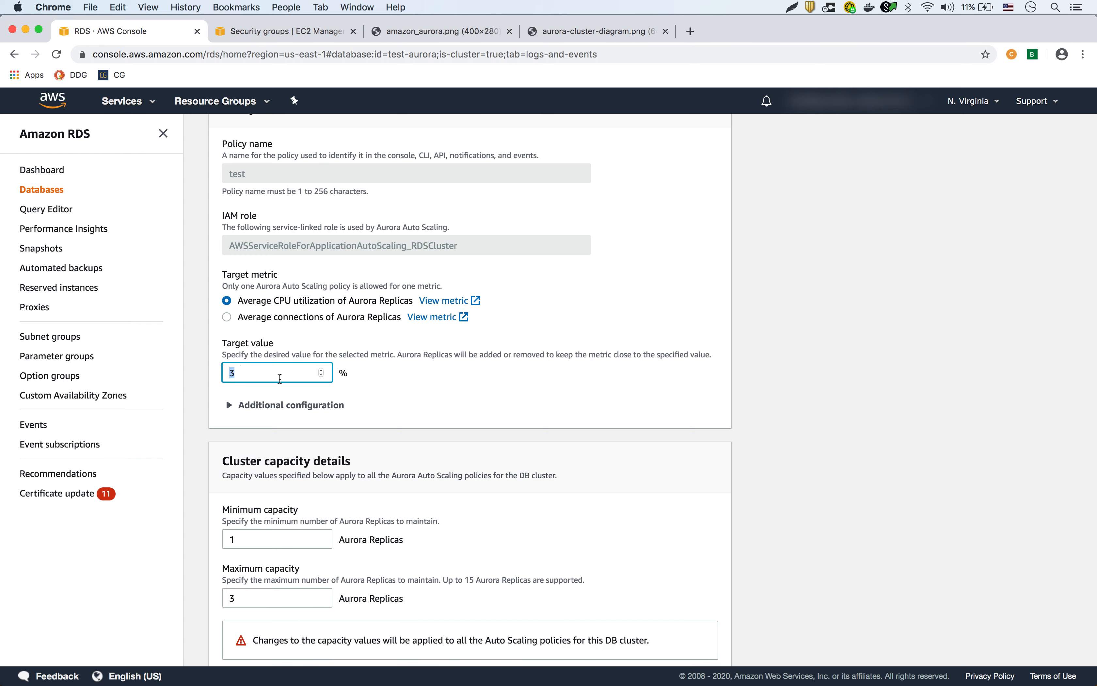
type("50")
scroll(562, 416, "up", 1)
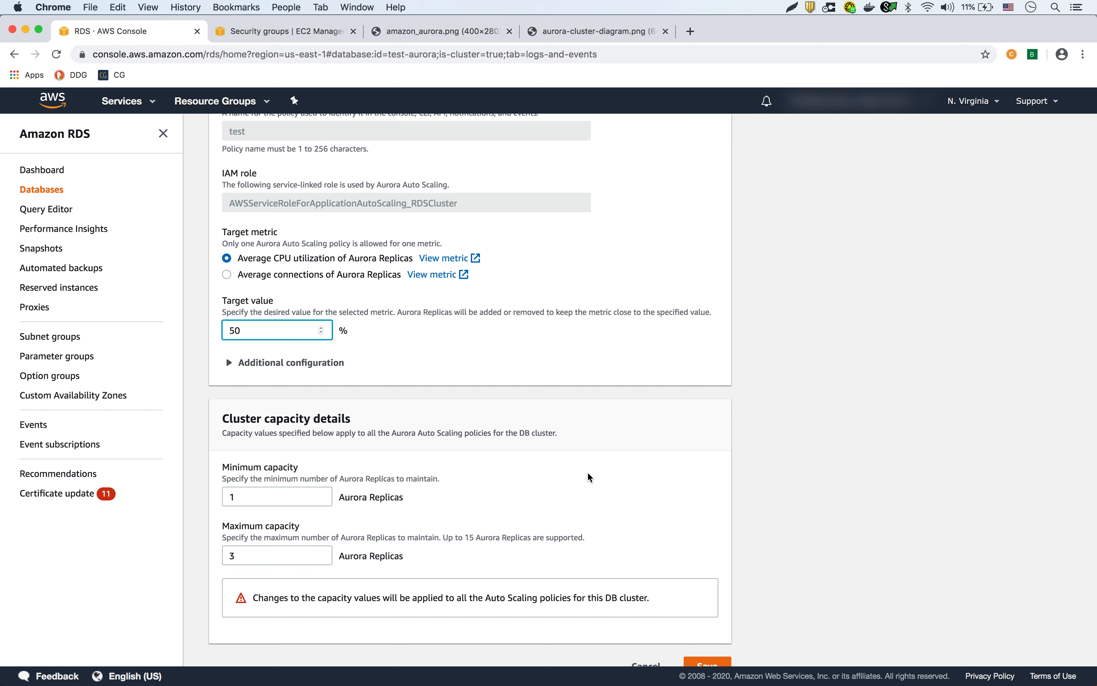
scroll(587, 471, "down", 1)
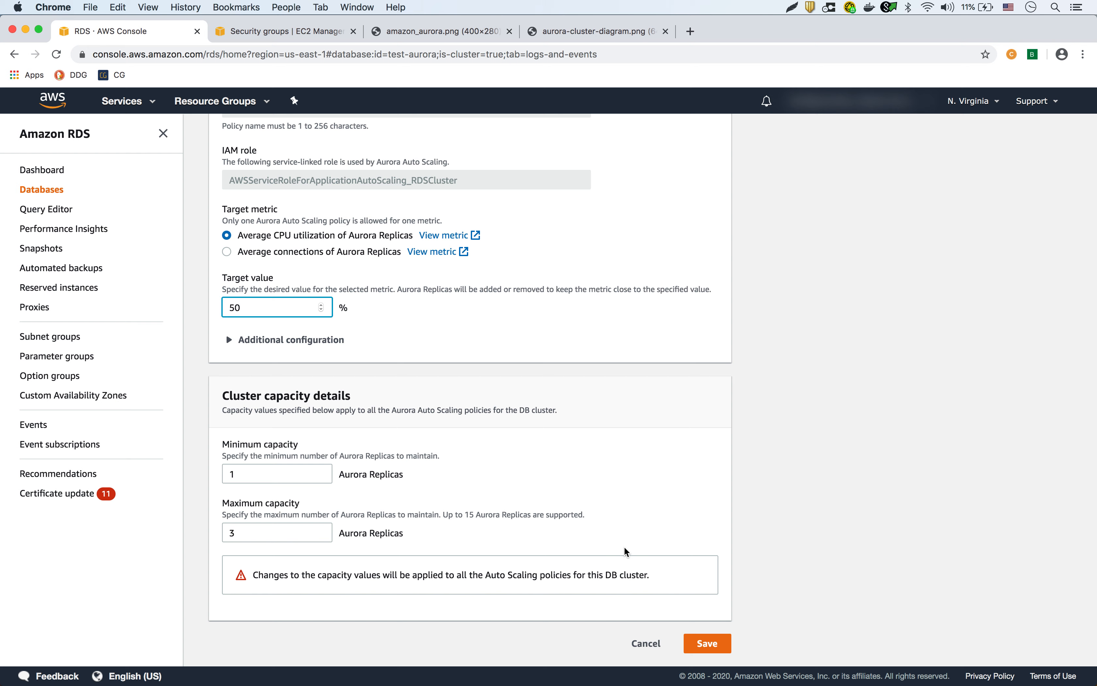
left_click(718, 644)
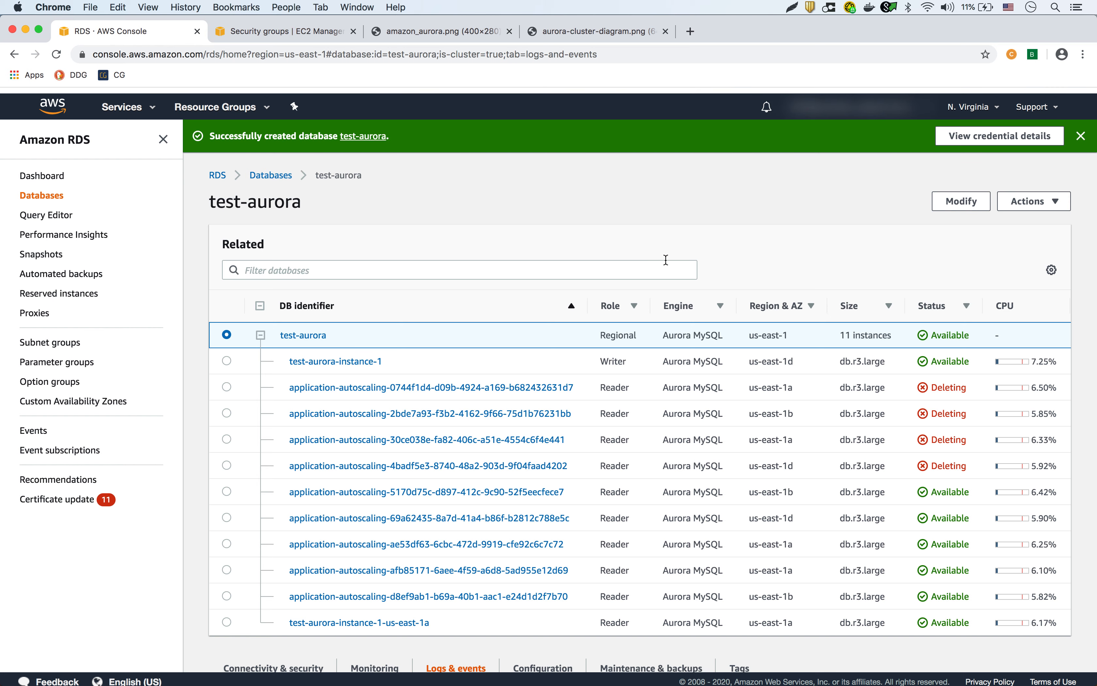
Return to Databases and refresh until seven auto-scaled test-aurora readers show Deleting.
left_click(267, 170)
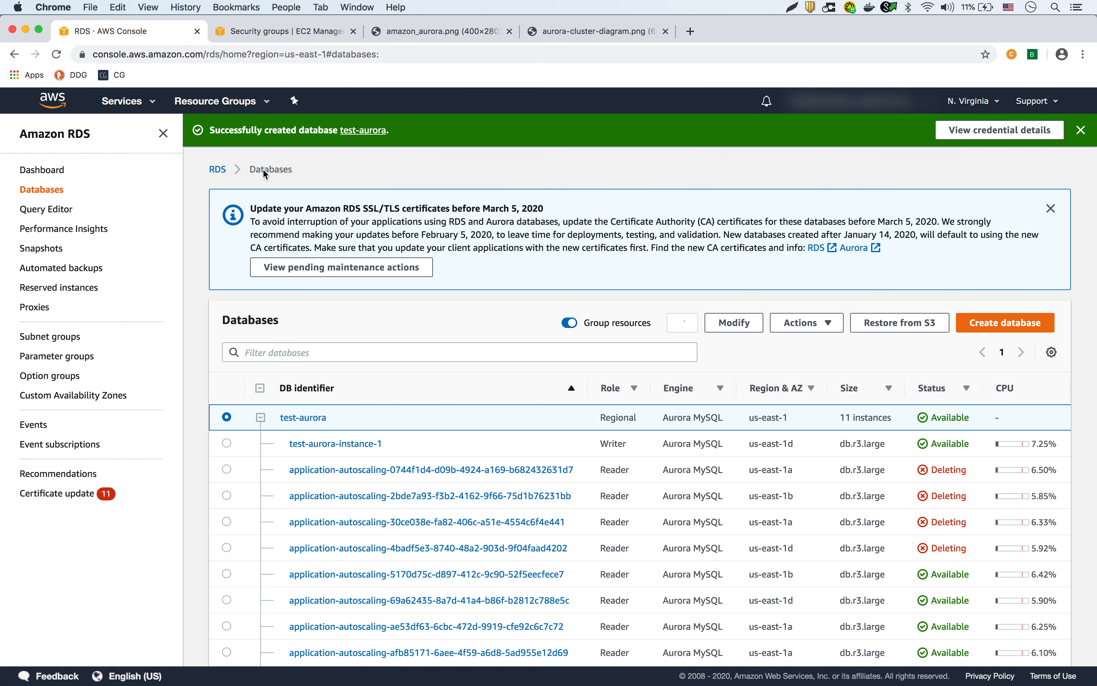
left_click(683, 324)
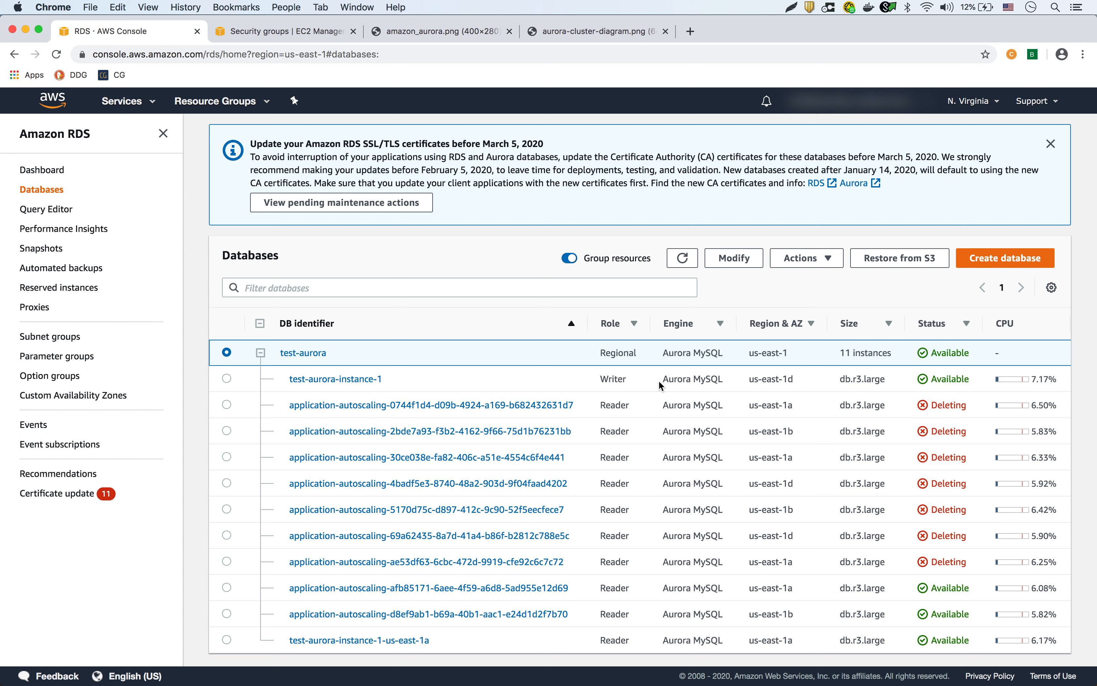
left_click(682, 262)
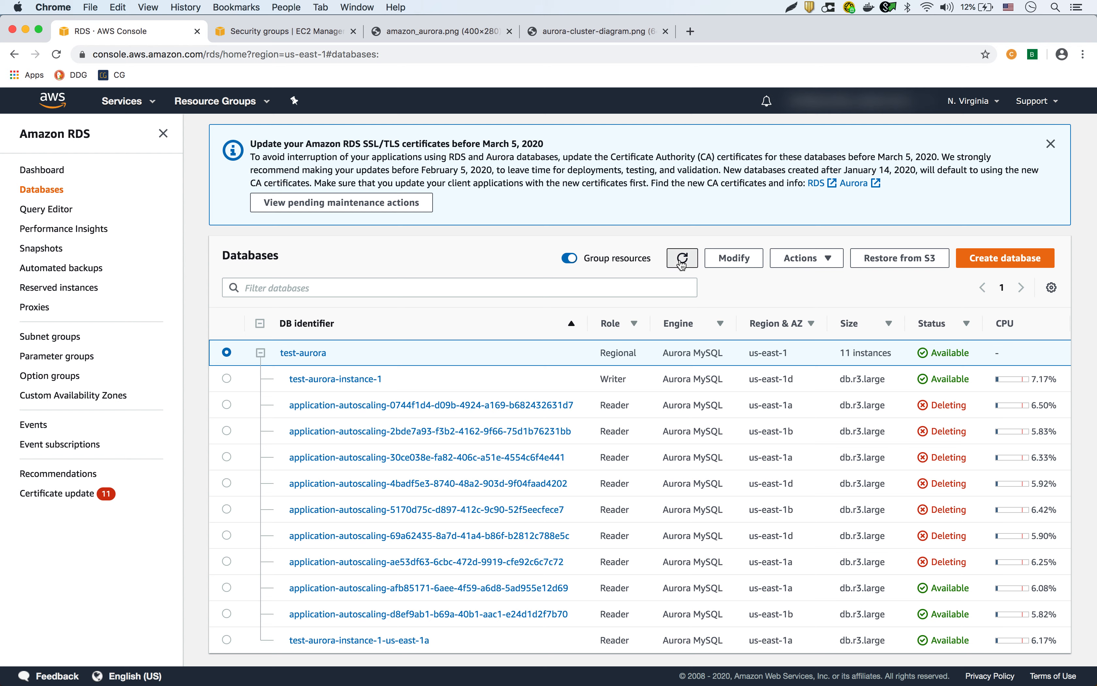
left_click(681, 261)
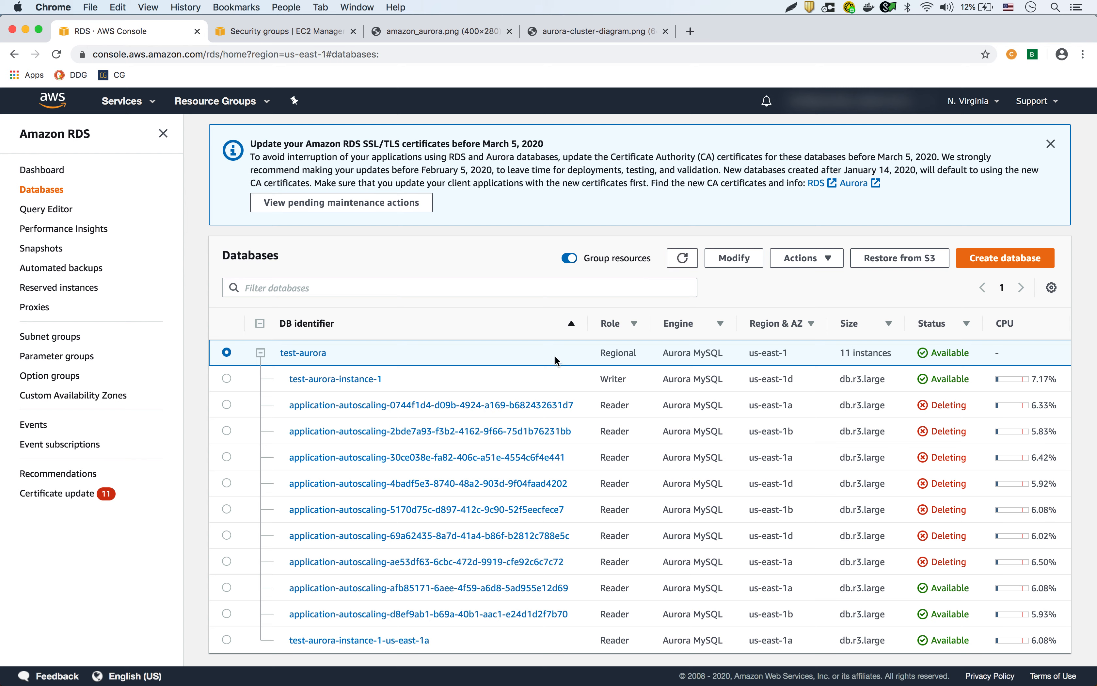
left_click(471, 669)
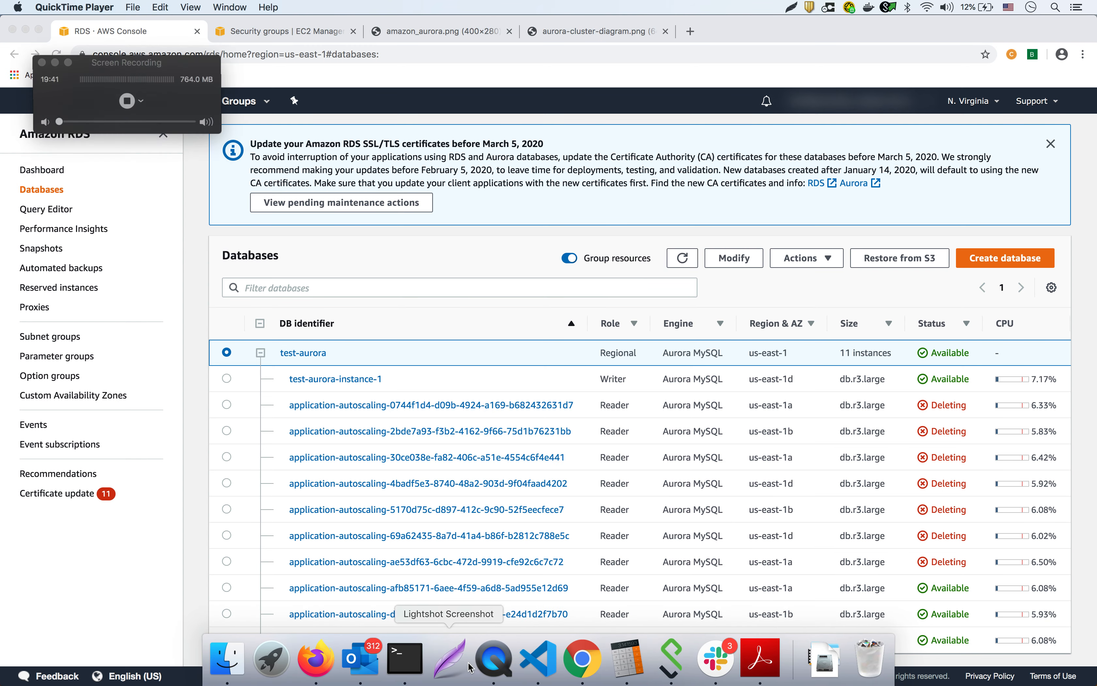
Open test-aurora's detail page, now scaled back to one writer and one reader.
left_click(126, 94)
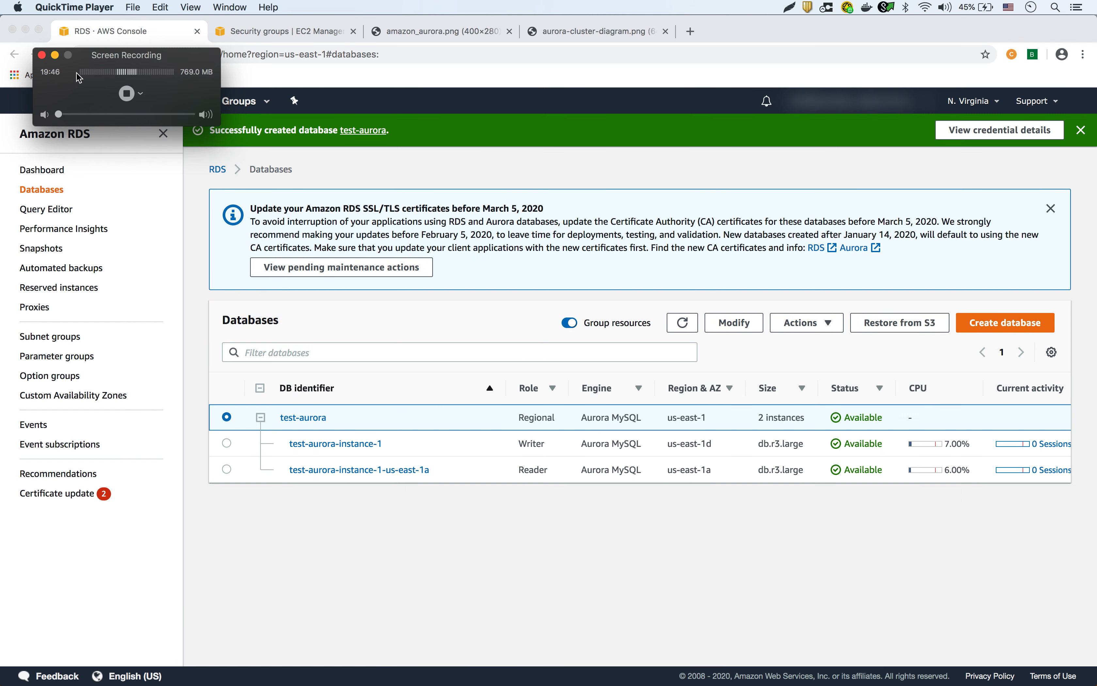
left_click(54, 55)
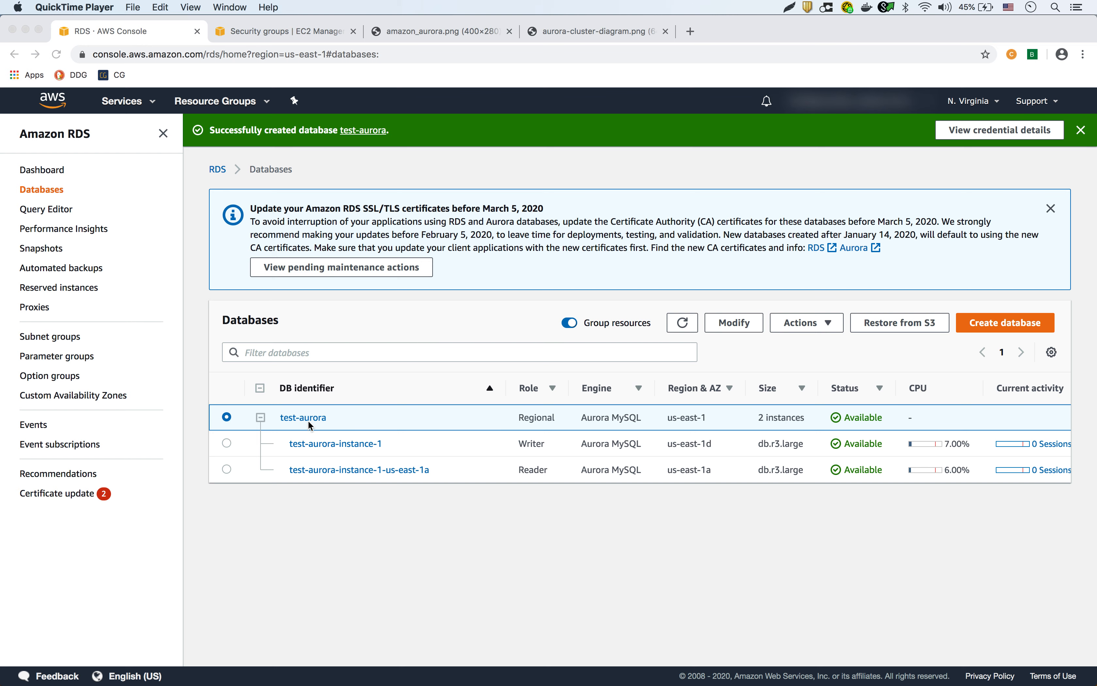
left_click(361, 414)
left_click(316, 422)
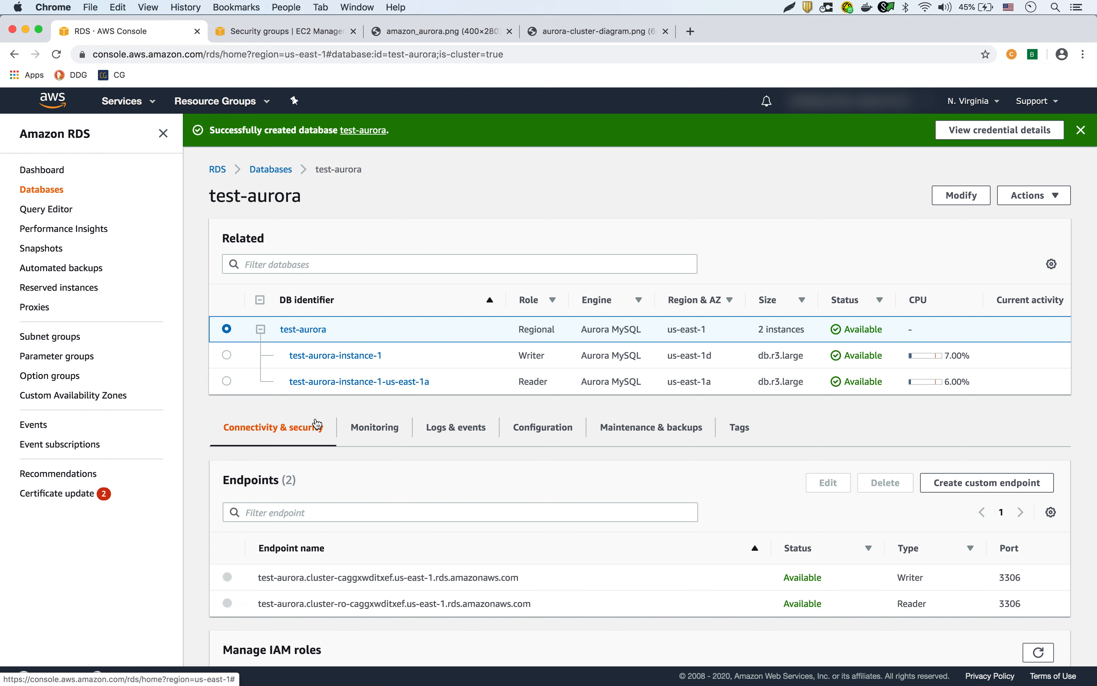
Delete the test auto scaling policy from test-aurora's Logs & events tab.
left_click(458, 434)
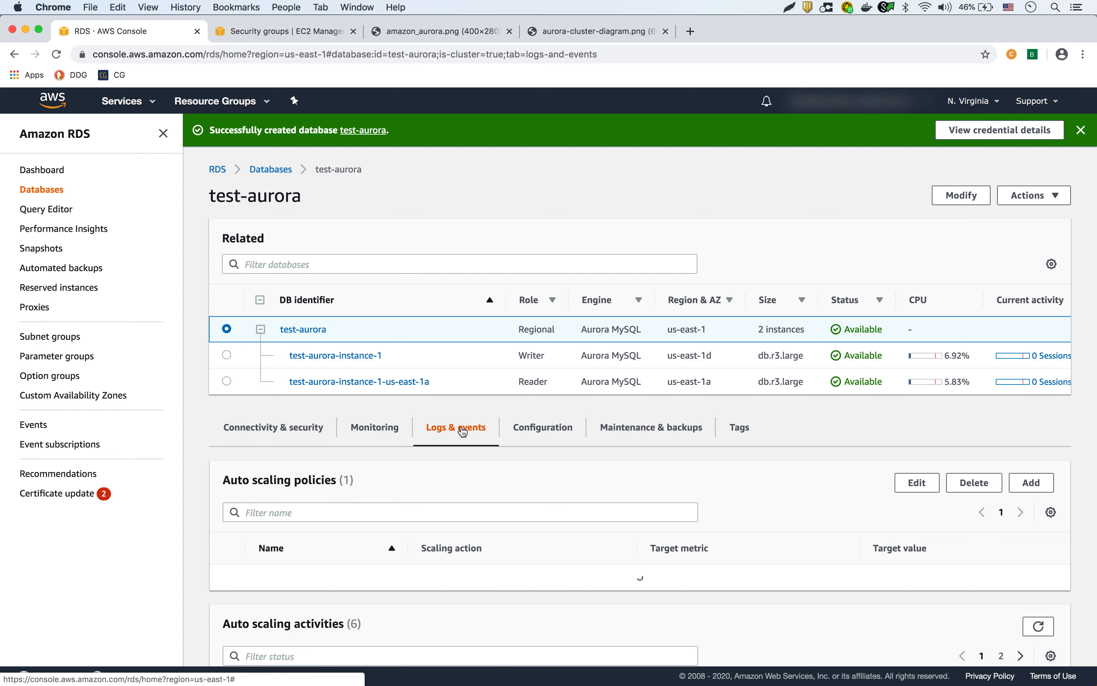
scroll(538, 481, "down", 3)
scroll(538, 478, "up", 1)
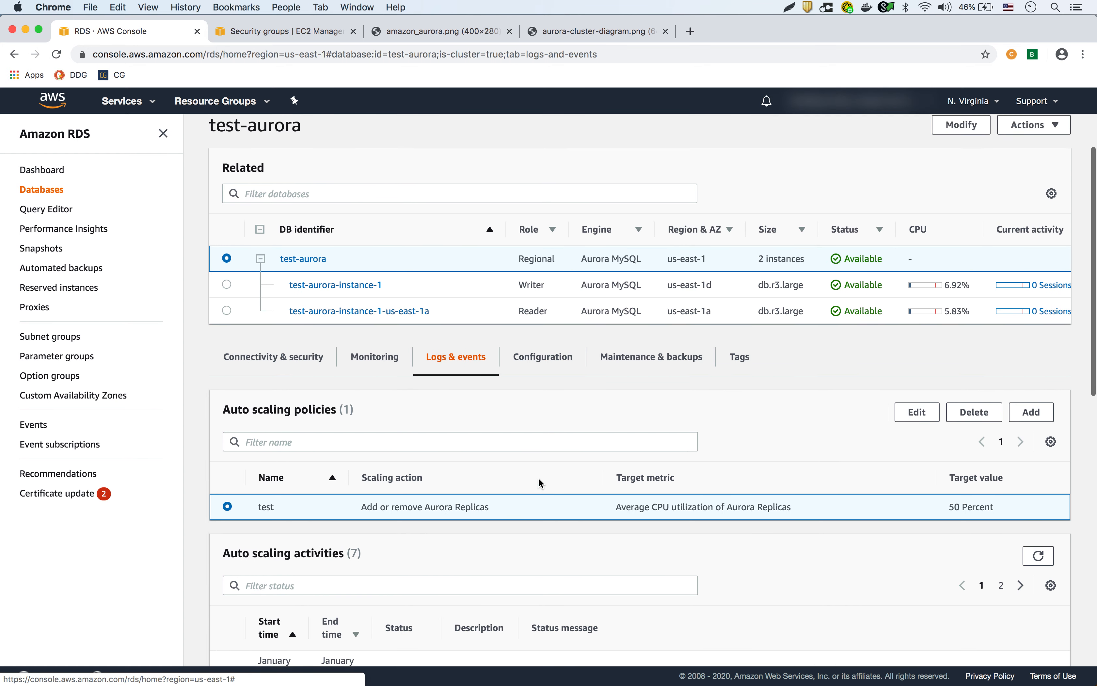
scroll(538, 477, "up", 3)
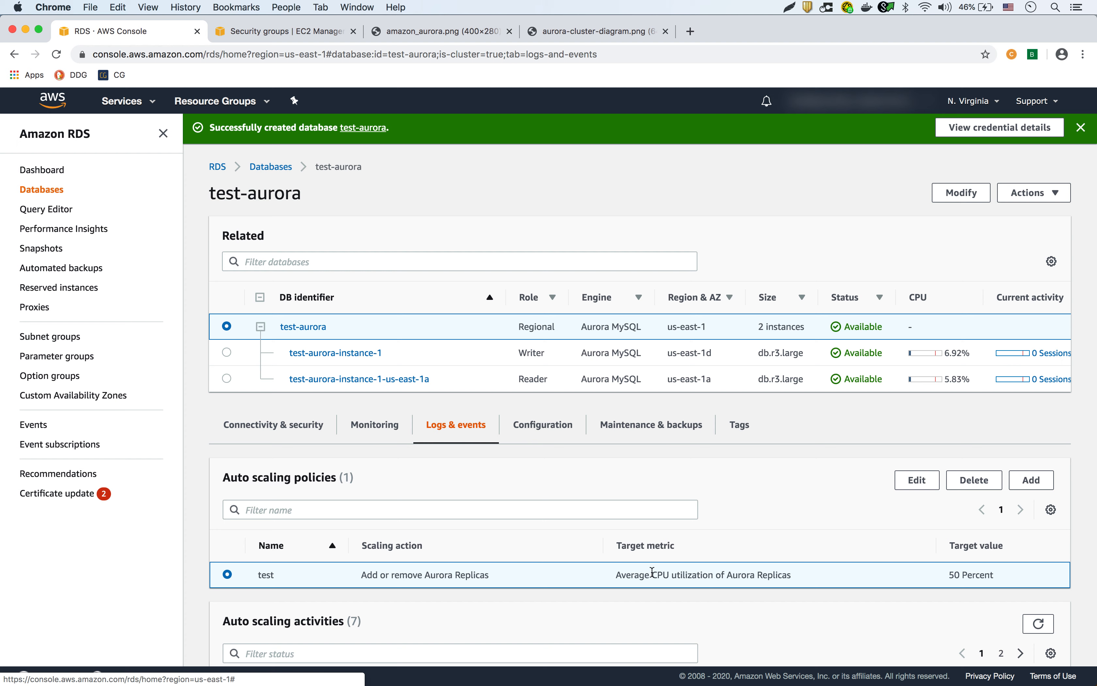
left_click(983, 482)
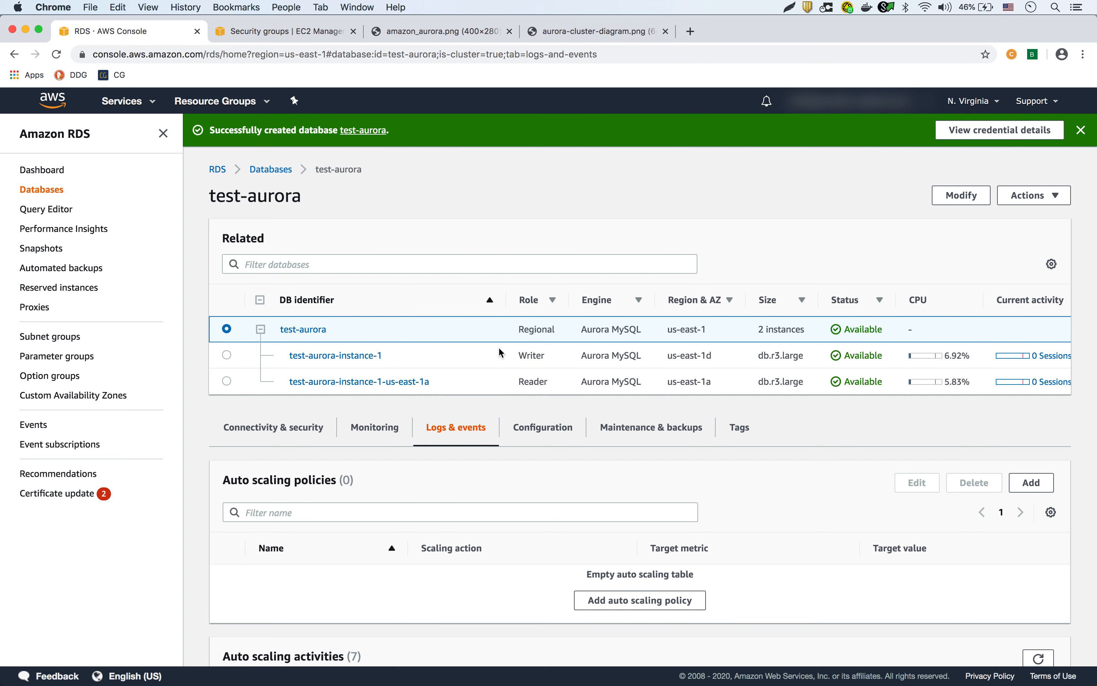
left_click(1045, 199)
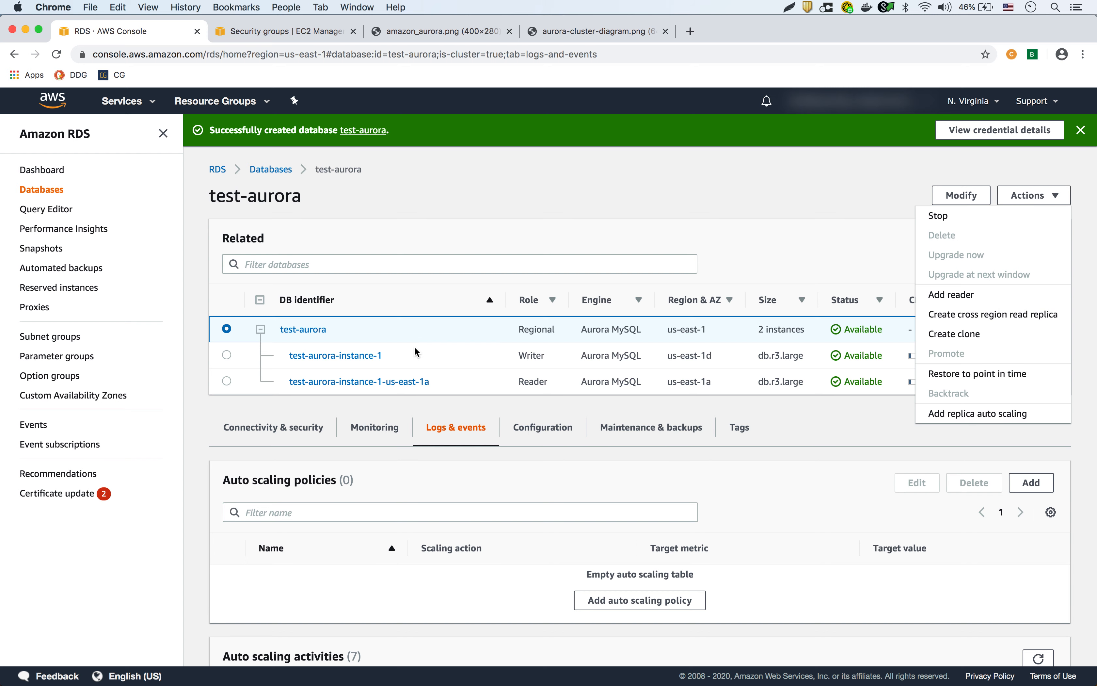
Delete reader instance test-aurora-instance-1-us-east-1a, confirming with 'delete me'.
left_click(442, 229)
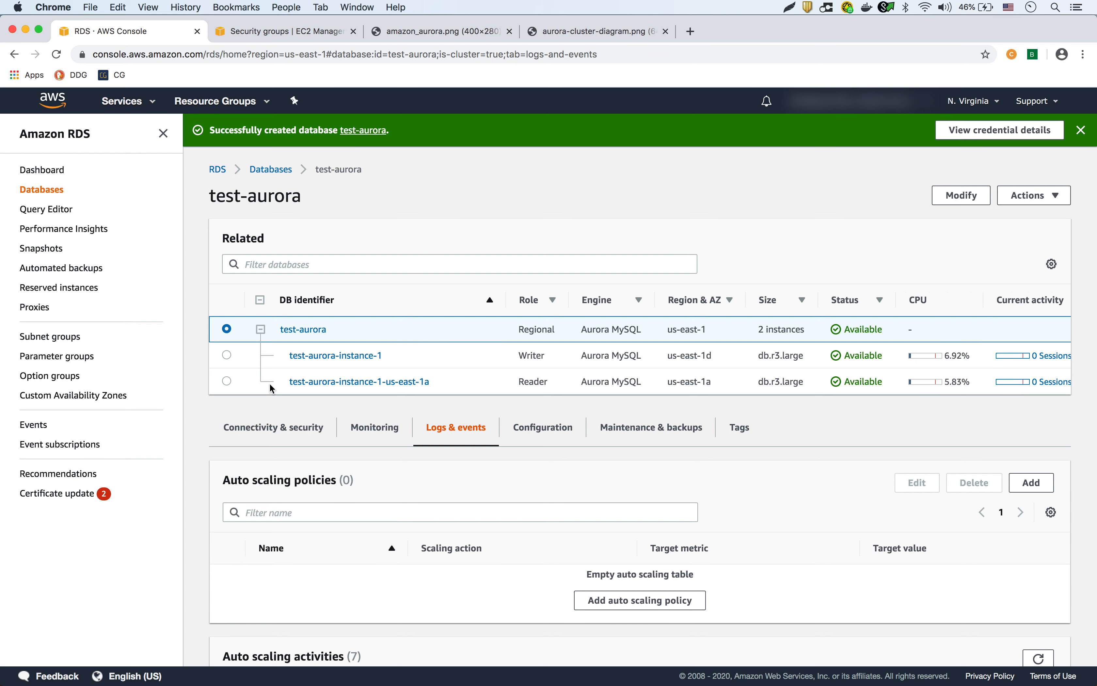
left_click(227, 381)
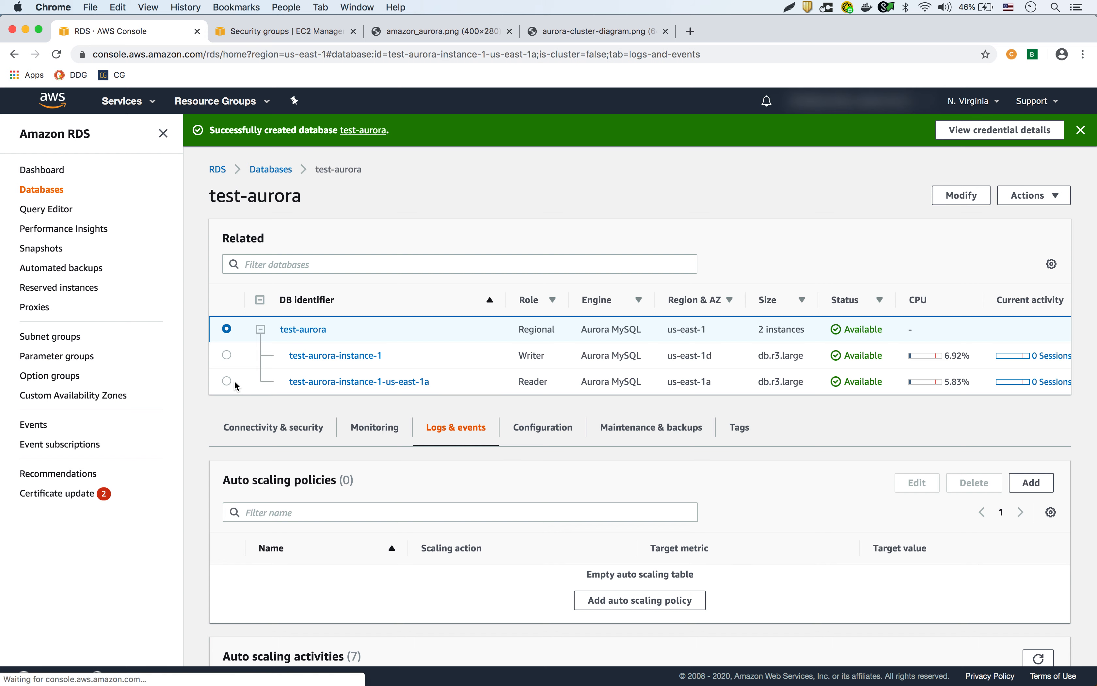
left_click(1044, 200)
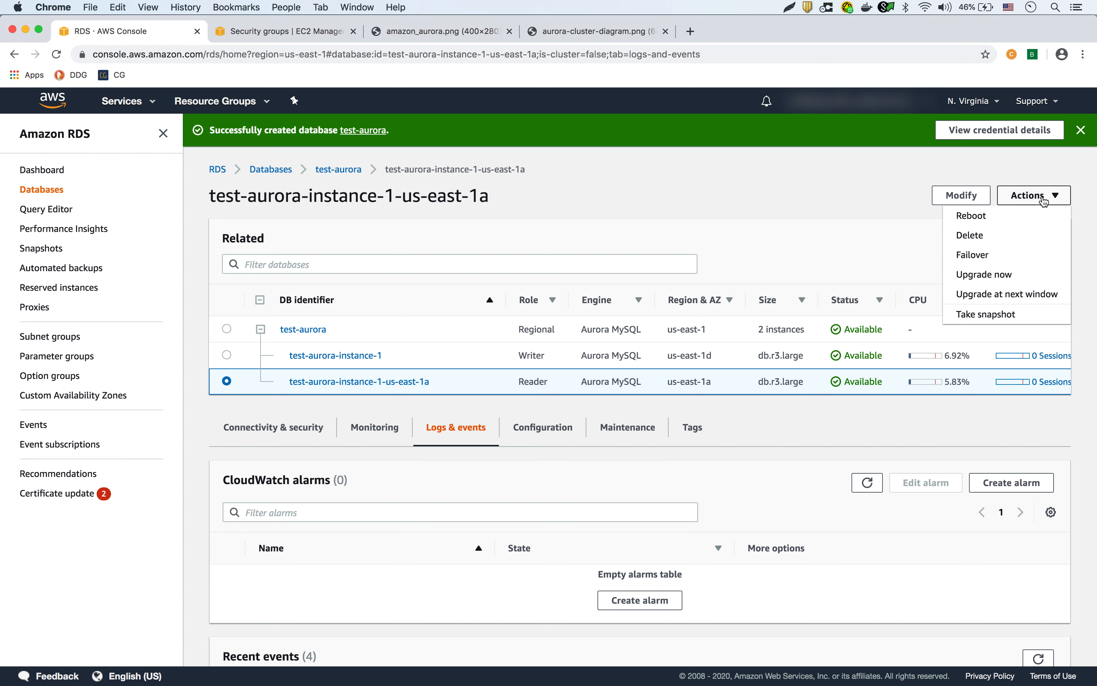
left_click(985, 237)
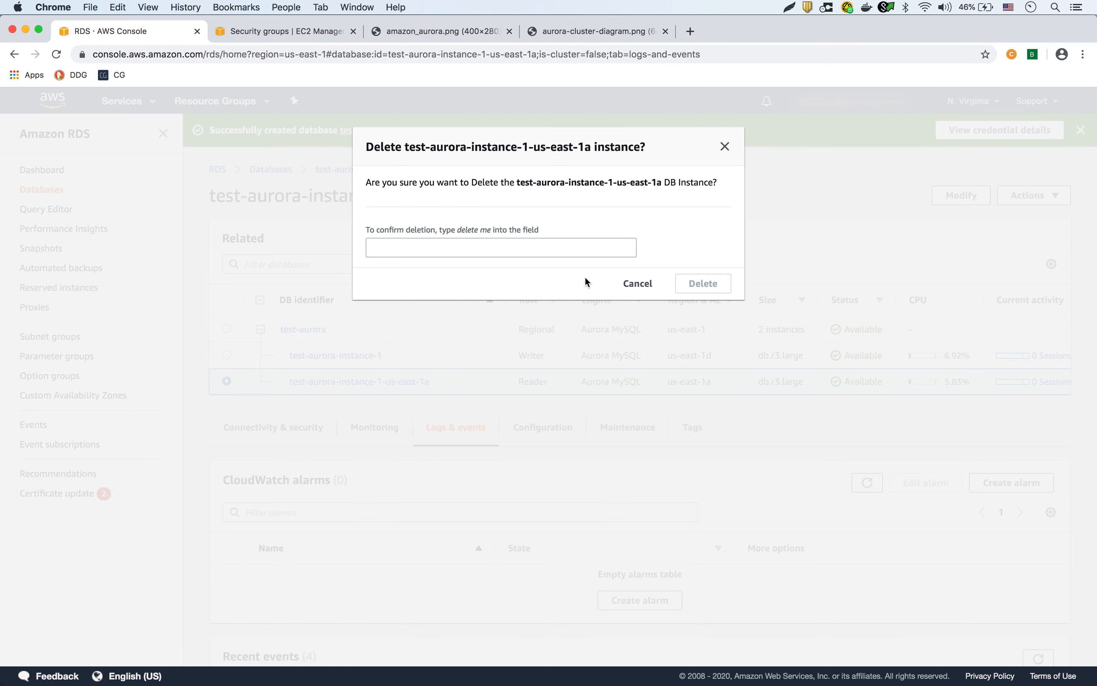
left_click(528, 253)
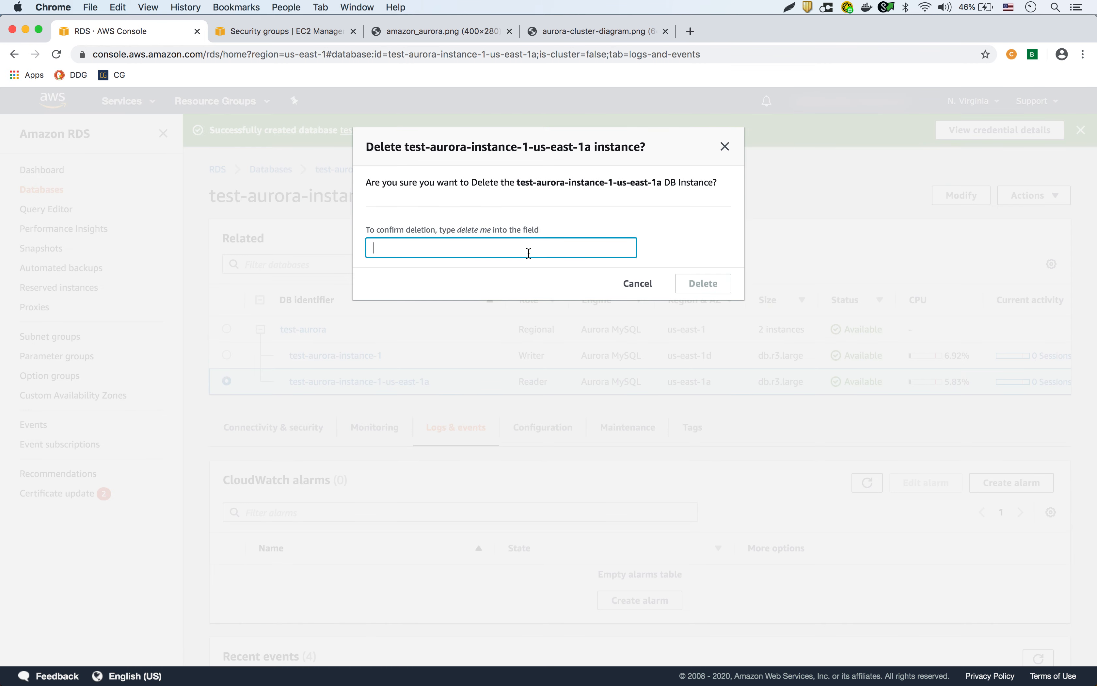
type("delete me")
left_click(702, 283)
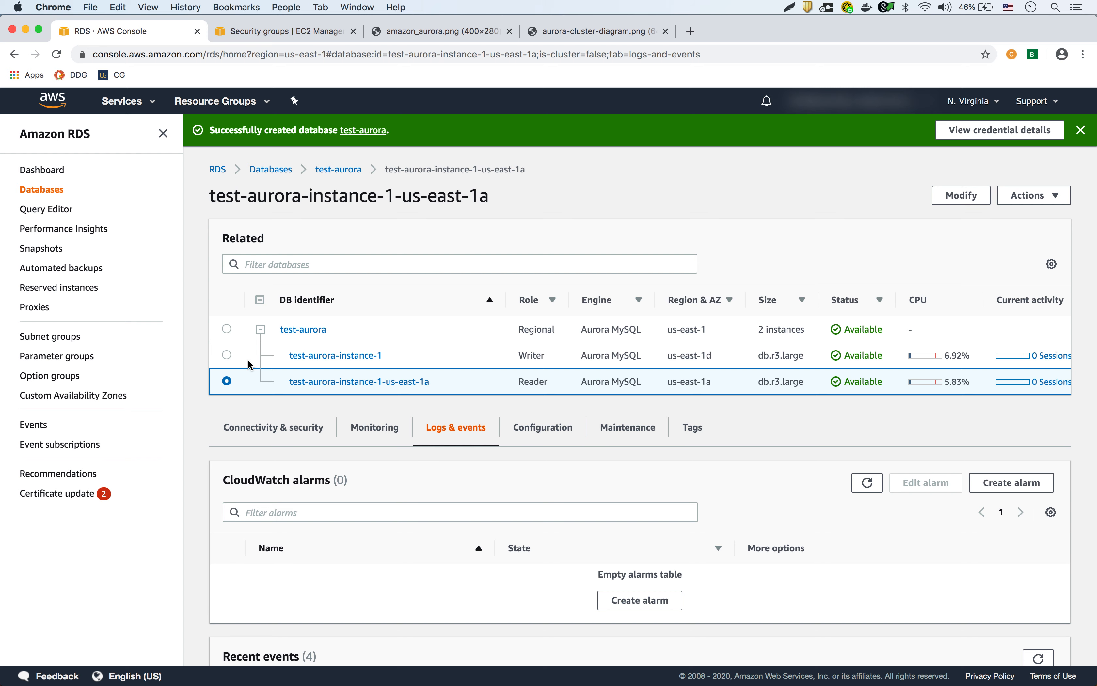
left_click(224, 357)
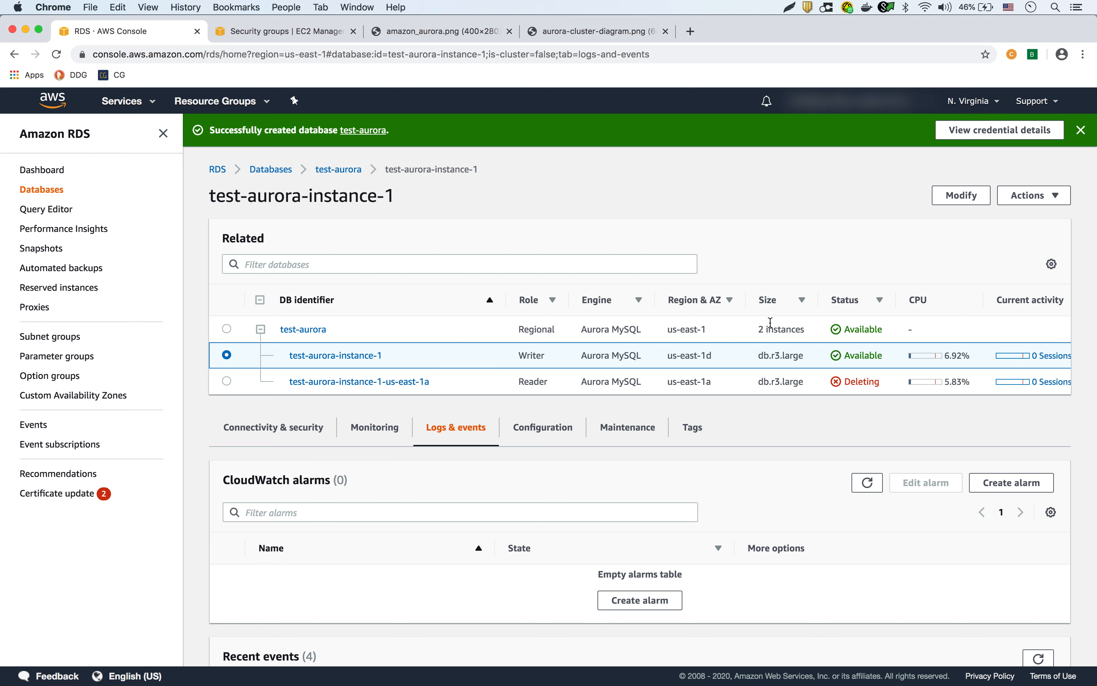
Delete writer test-aurora-instance-1 without a final snapshot, acknowledging backup loss and confirming 'delete me'.
left_click(1055, 196)
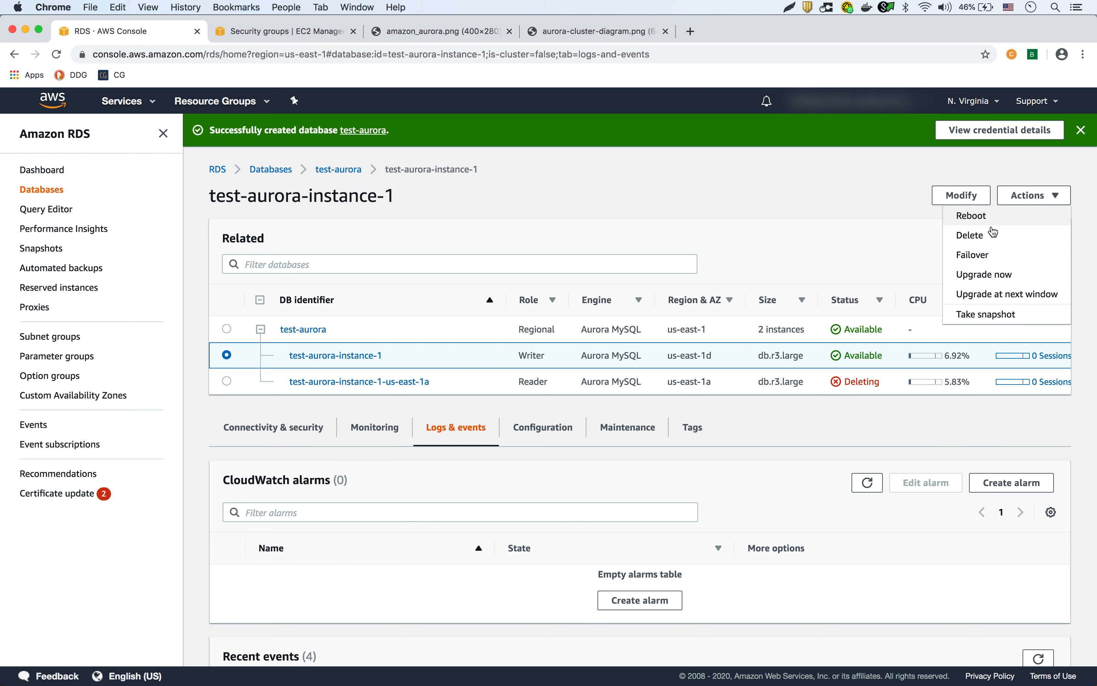
left_click(970, 236)
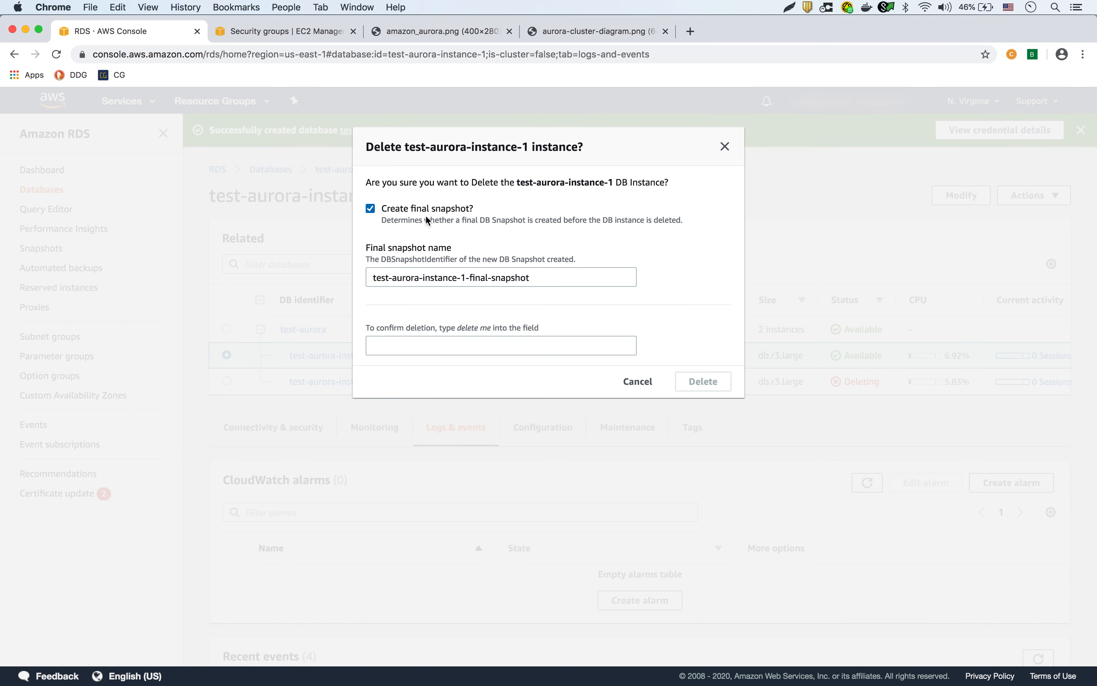
left_click(370, 209)
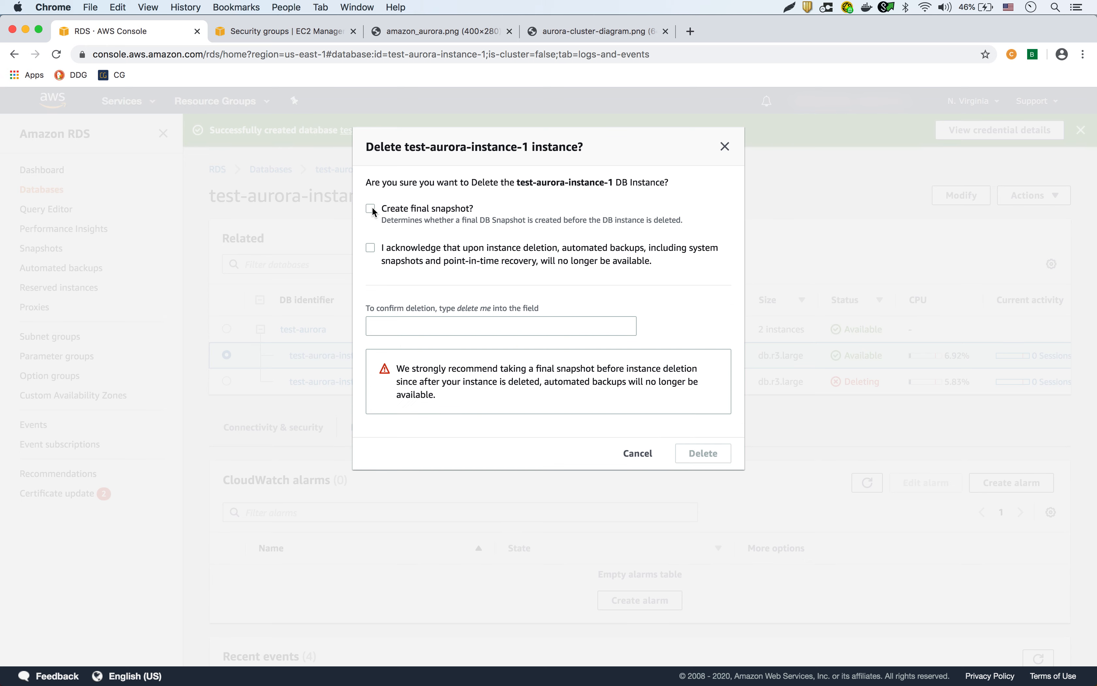
left_click(371, 249)
left_click(409, 326)
type("lete me")
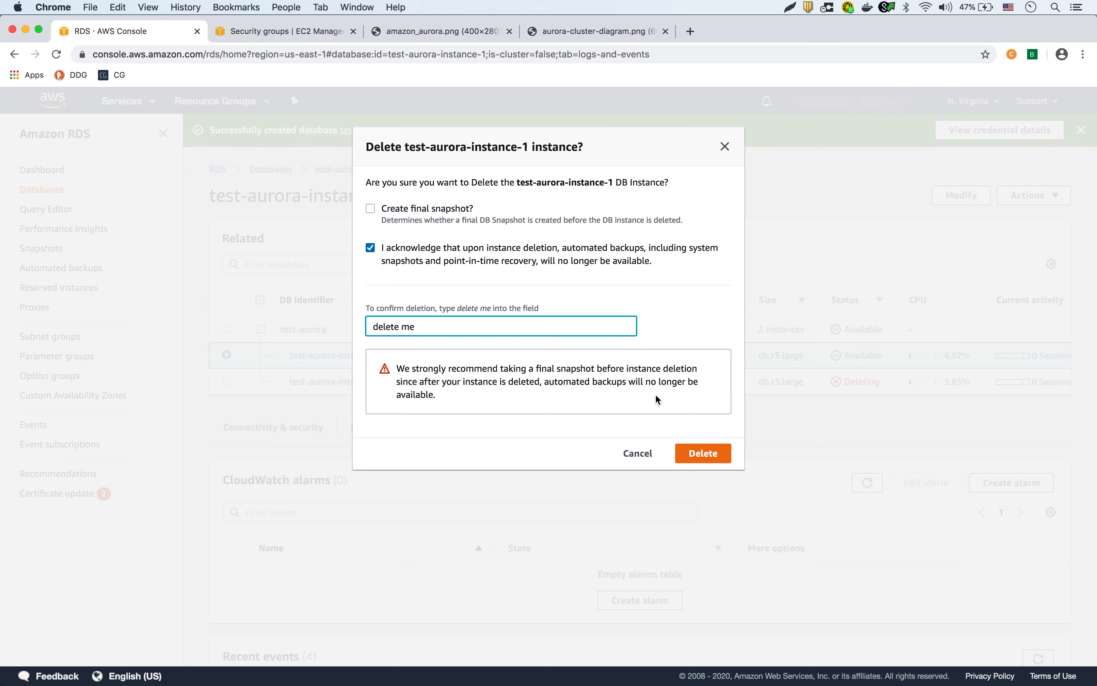
left_click(708, 456)
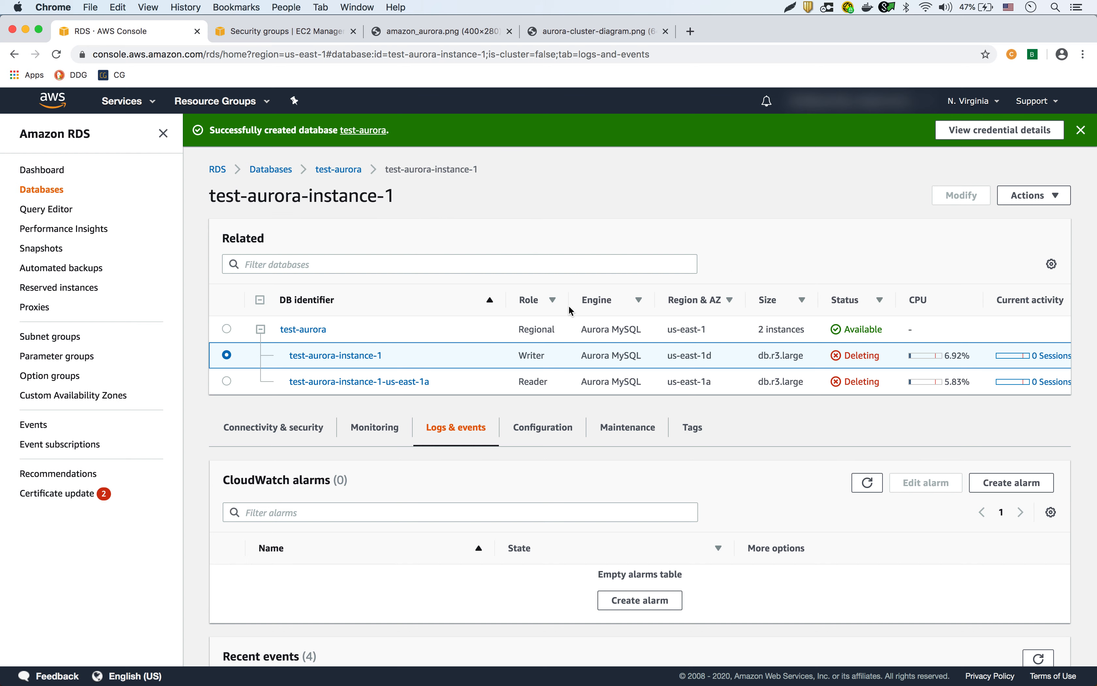
left_click(32, 195)
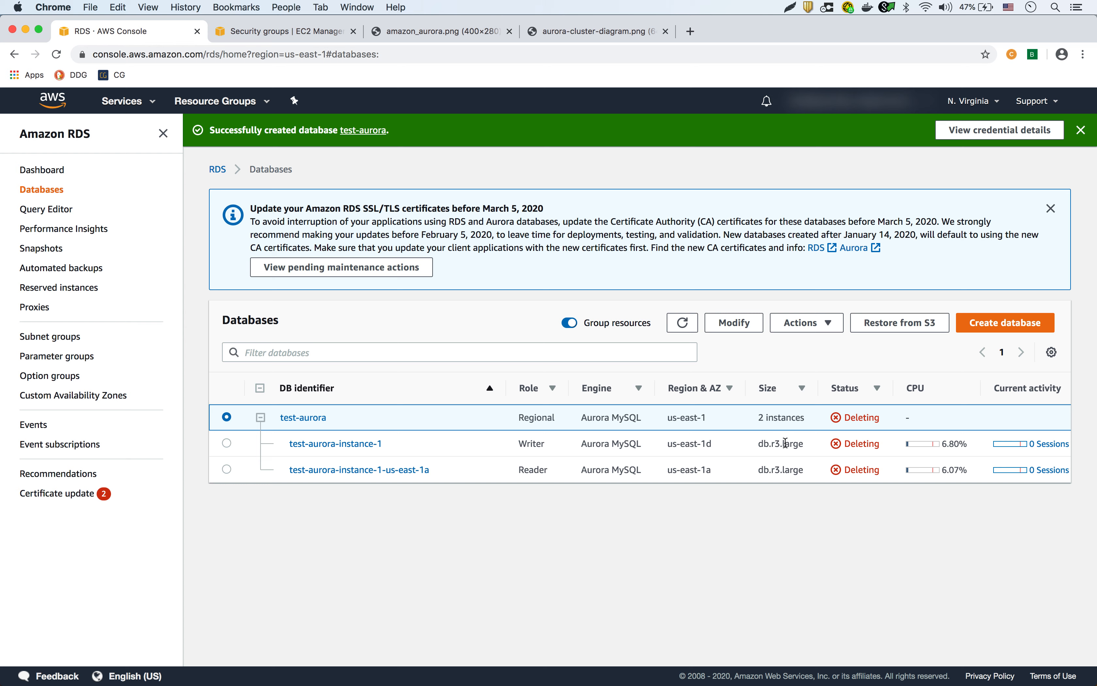
Check the RDS Snapshots list is empty, then switch to the EC2 Security Groups page.
left_click(56, 253)
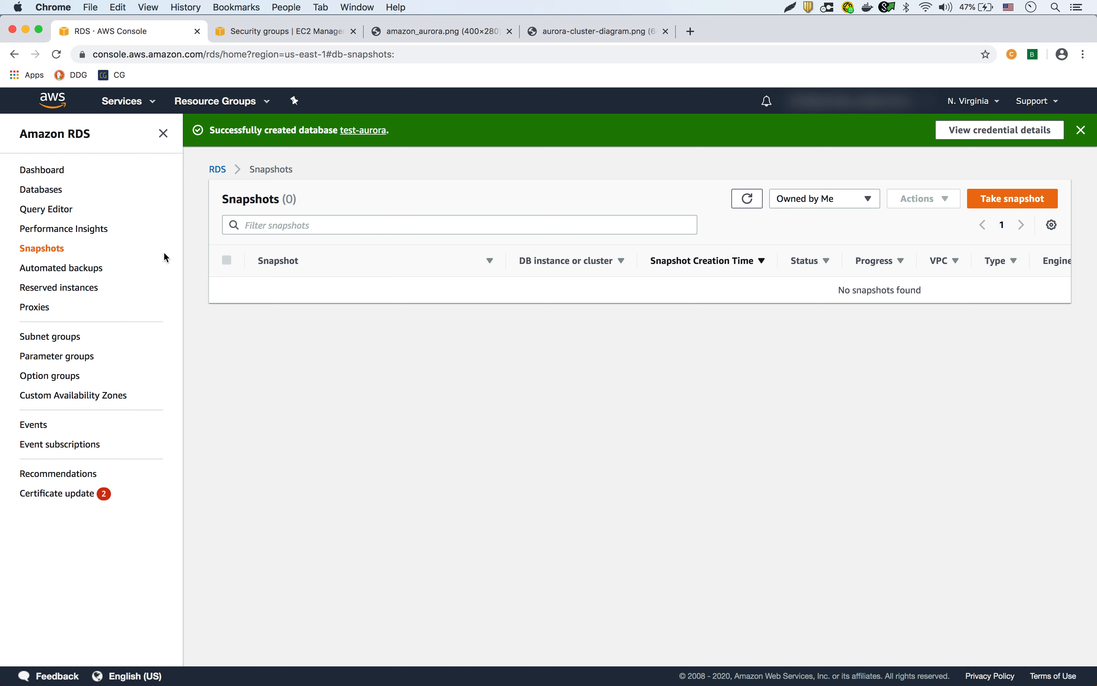
left_click(279, 33)
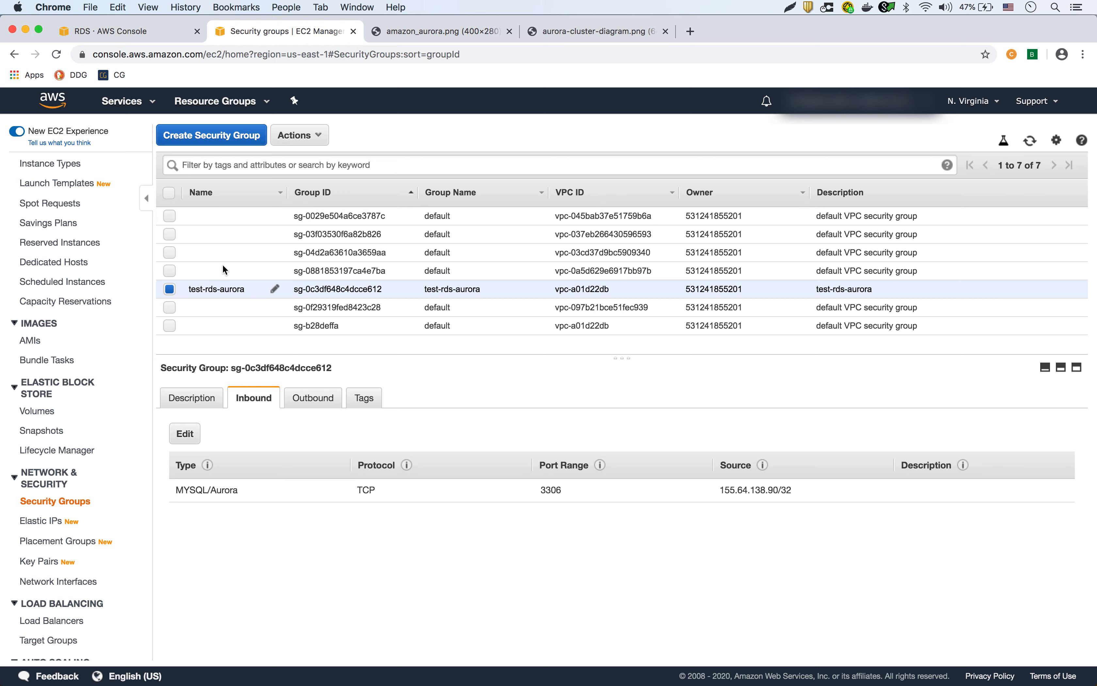
left_click(321, 140)
left_click(321, 157)
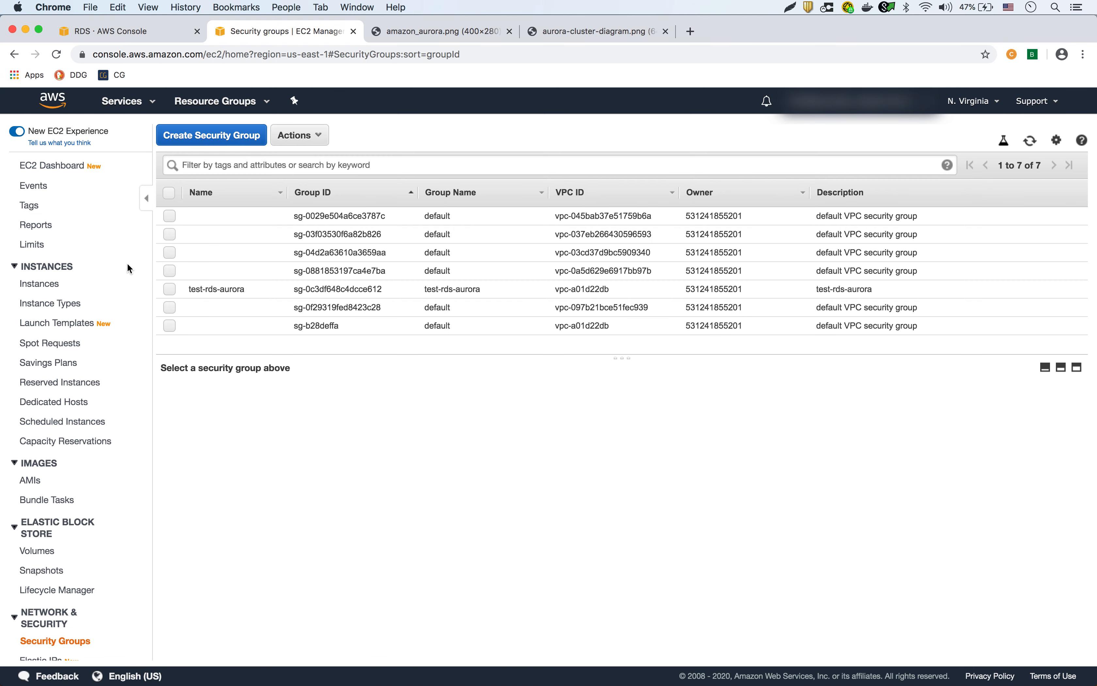
left_click(170, 289)
left_click(302, 138)
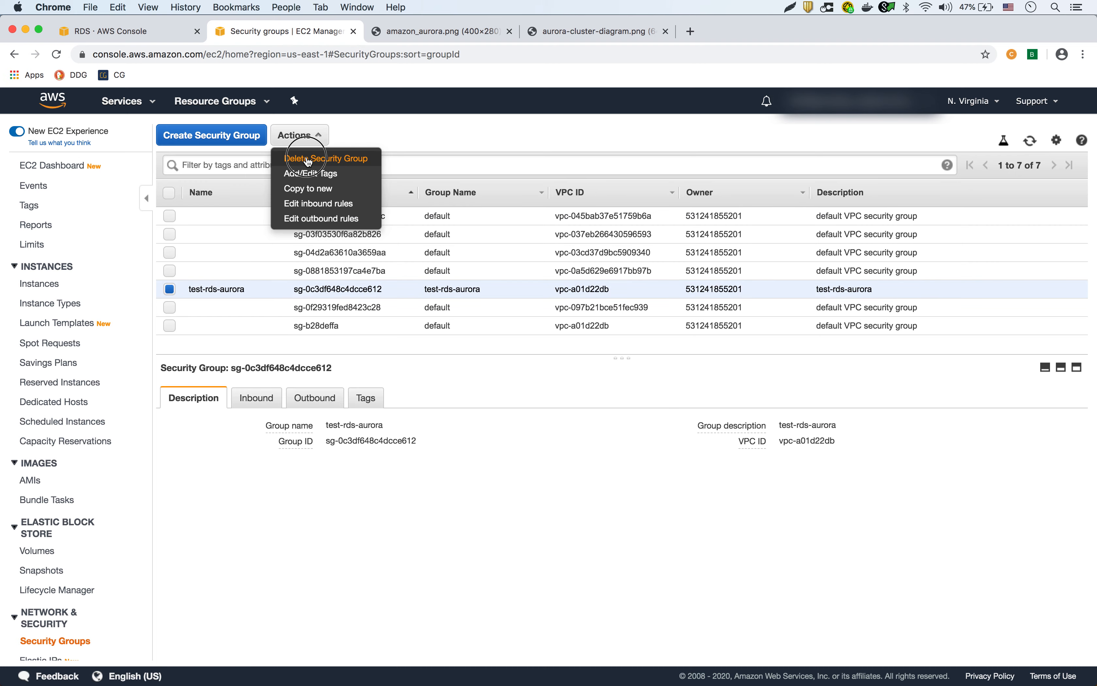
left_click(307, 158)
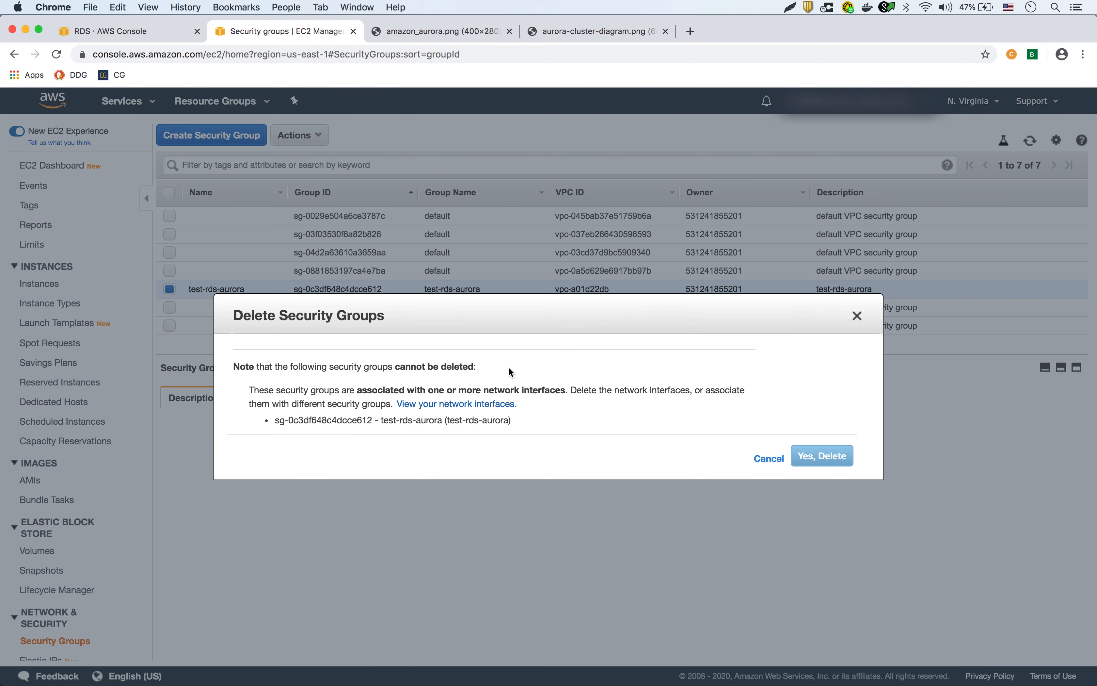
left_click(858, 316)
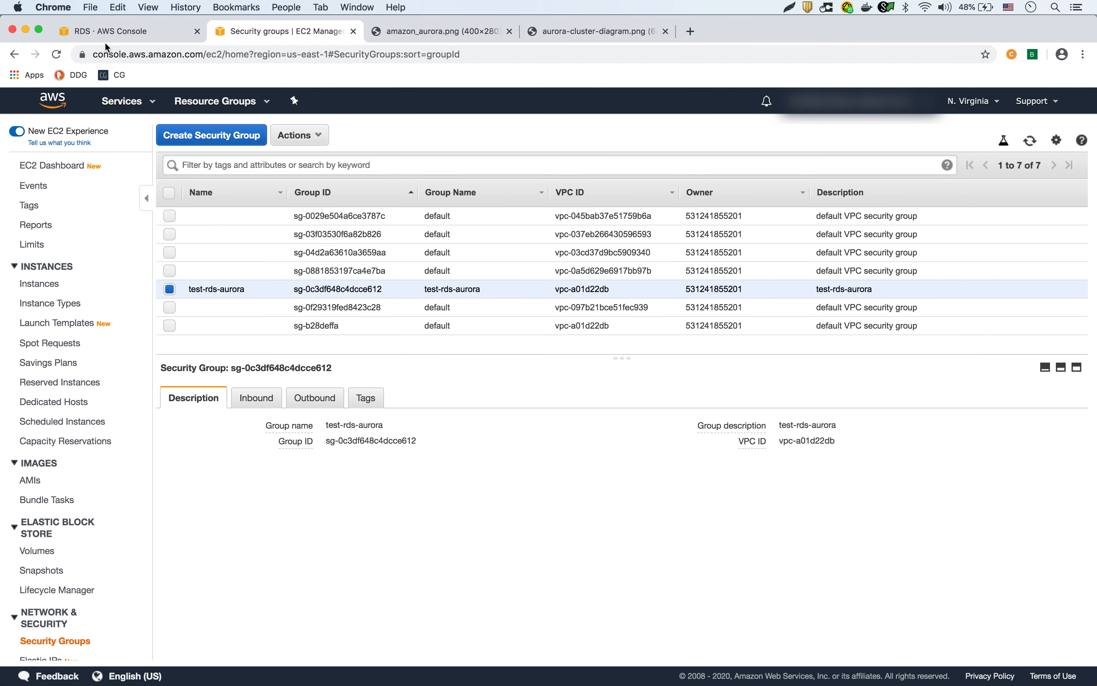
Go back to the RDS Databases list to check that test-aurora and both instances show Deleting.
left_click(107, 34)
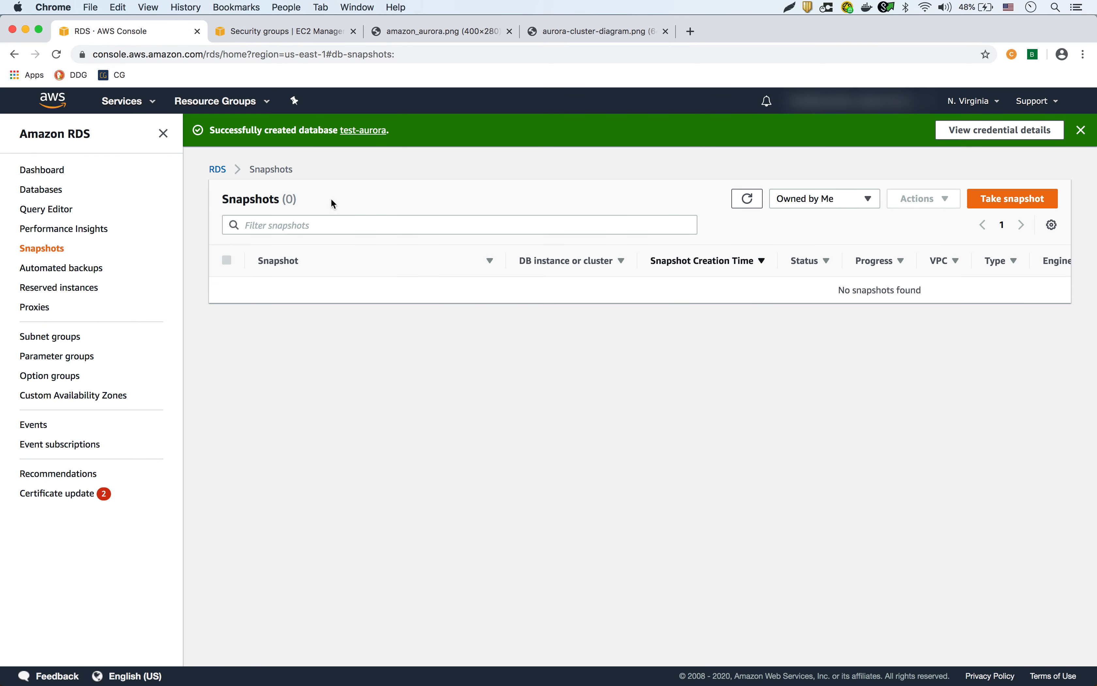
left_click(46, 174)
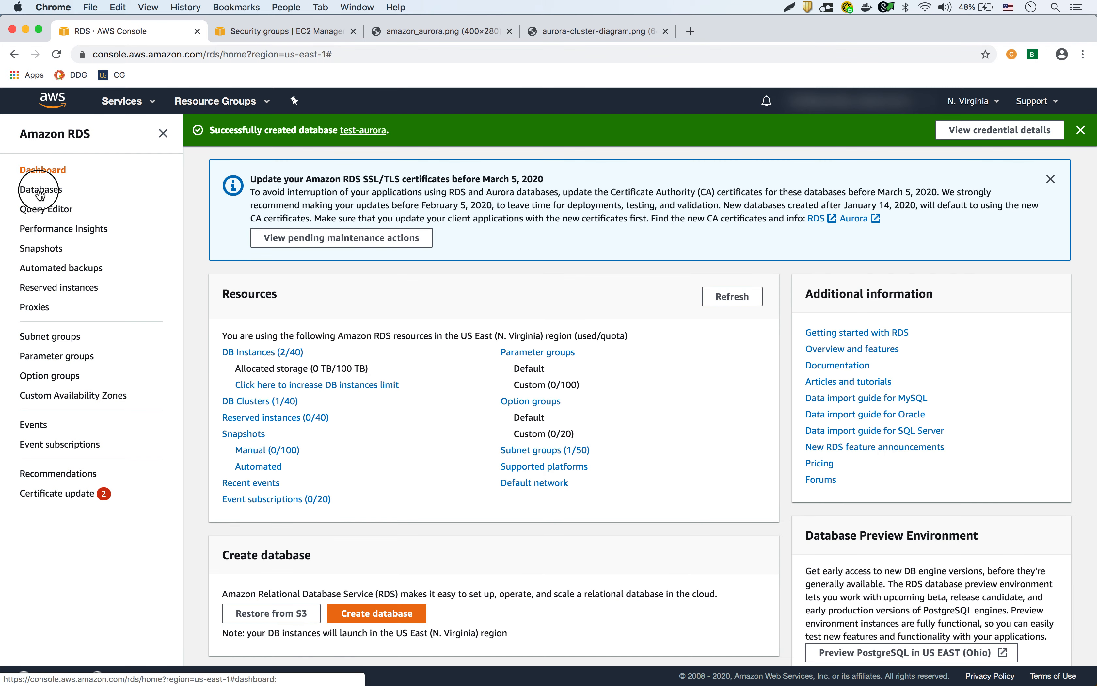
left_click(40, 194)
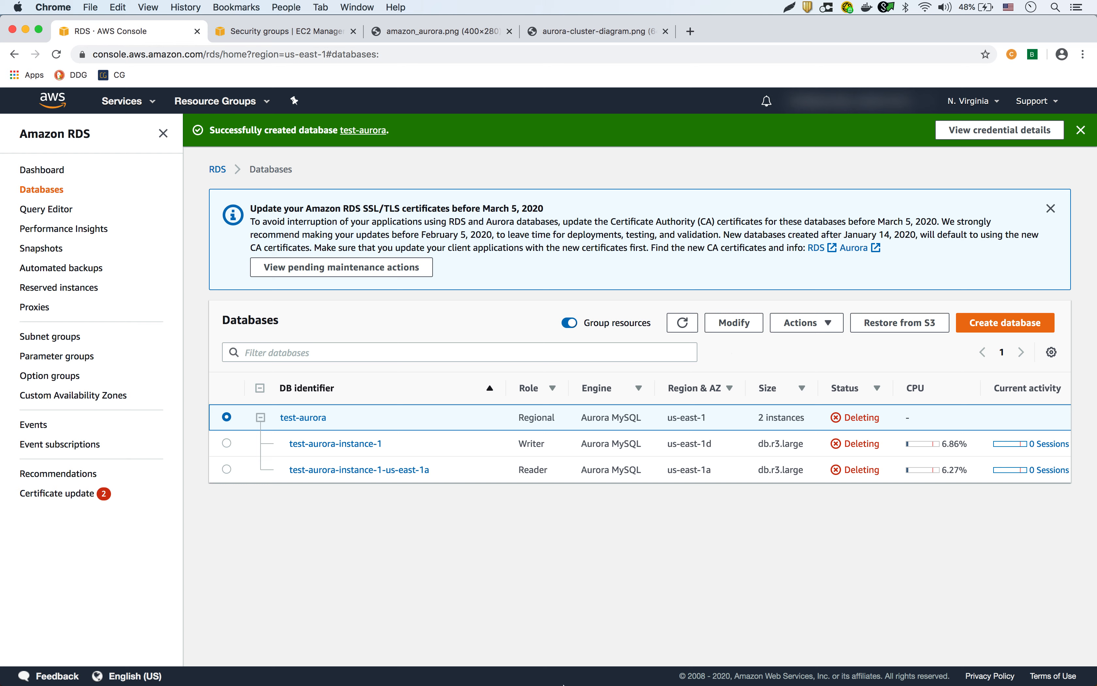
left_click(483, 664)
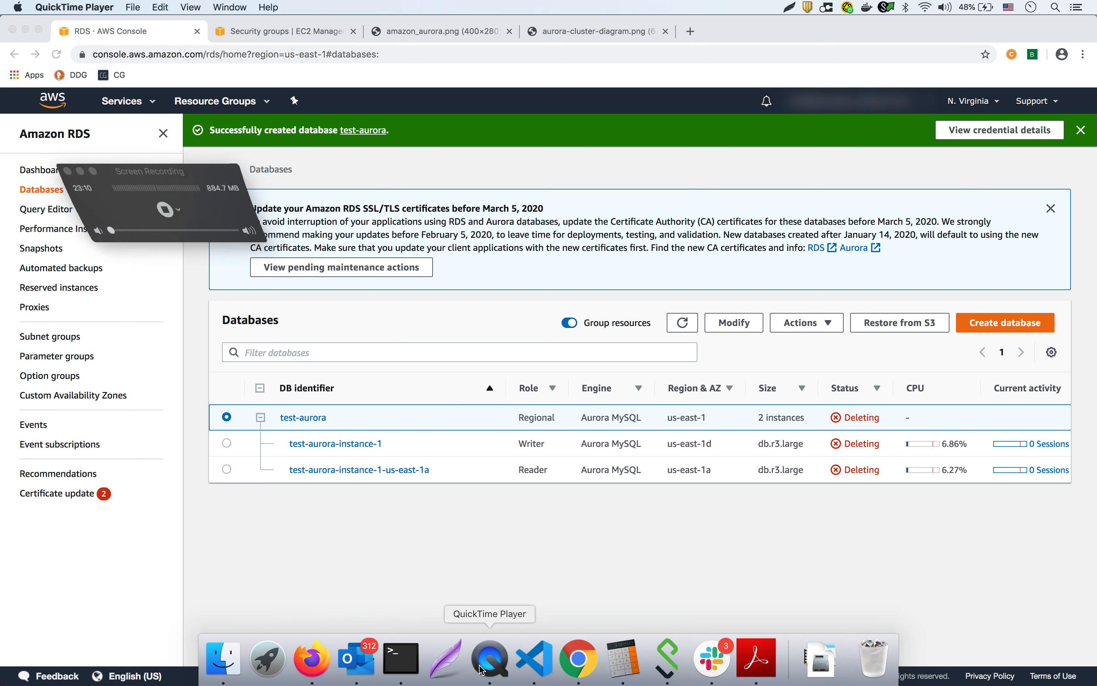